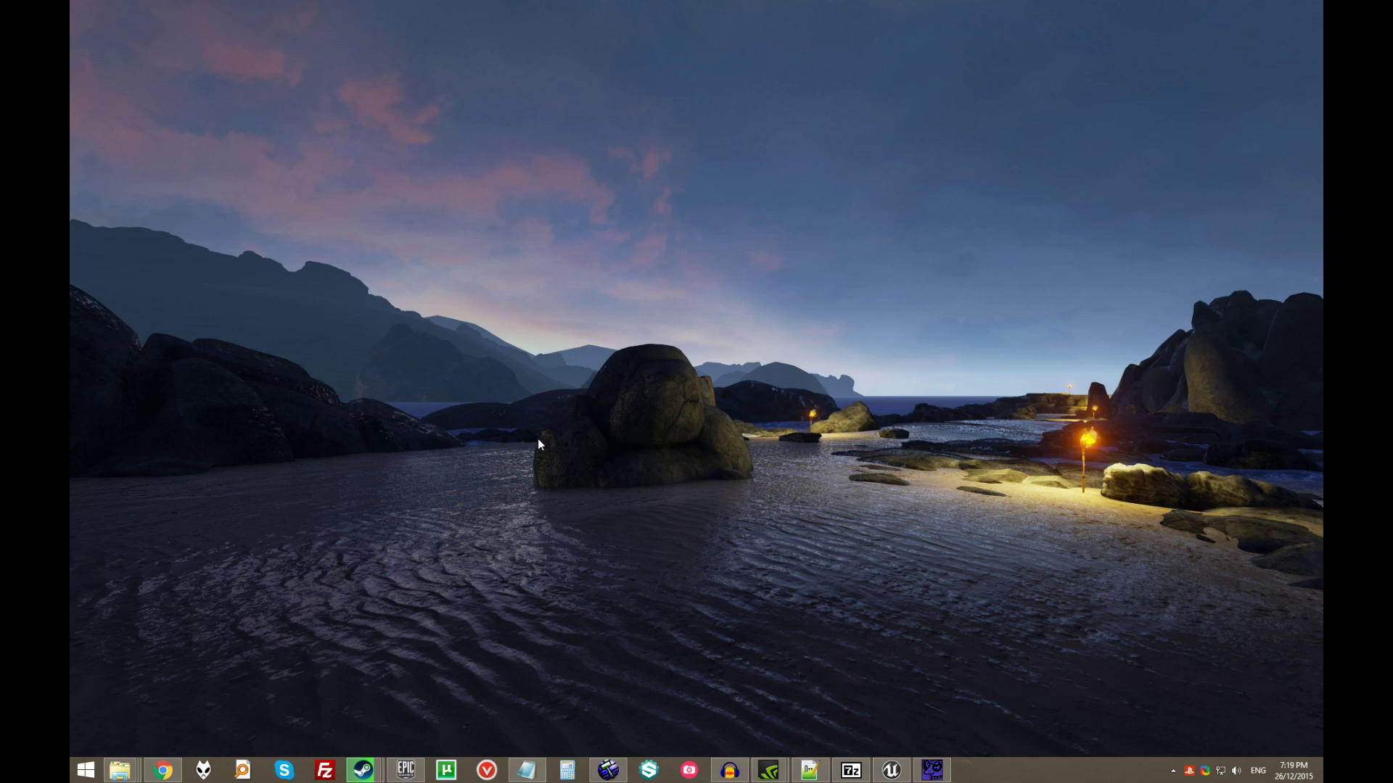
# - Switch to Chrome to view the HammUEr thread on the Unreal Engine forums, and minimize the browser
pyautogui.click(163, 770)
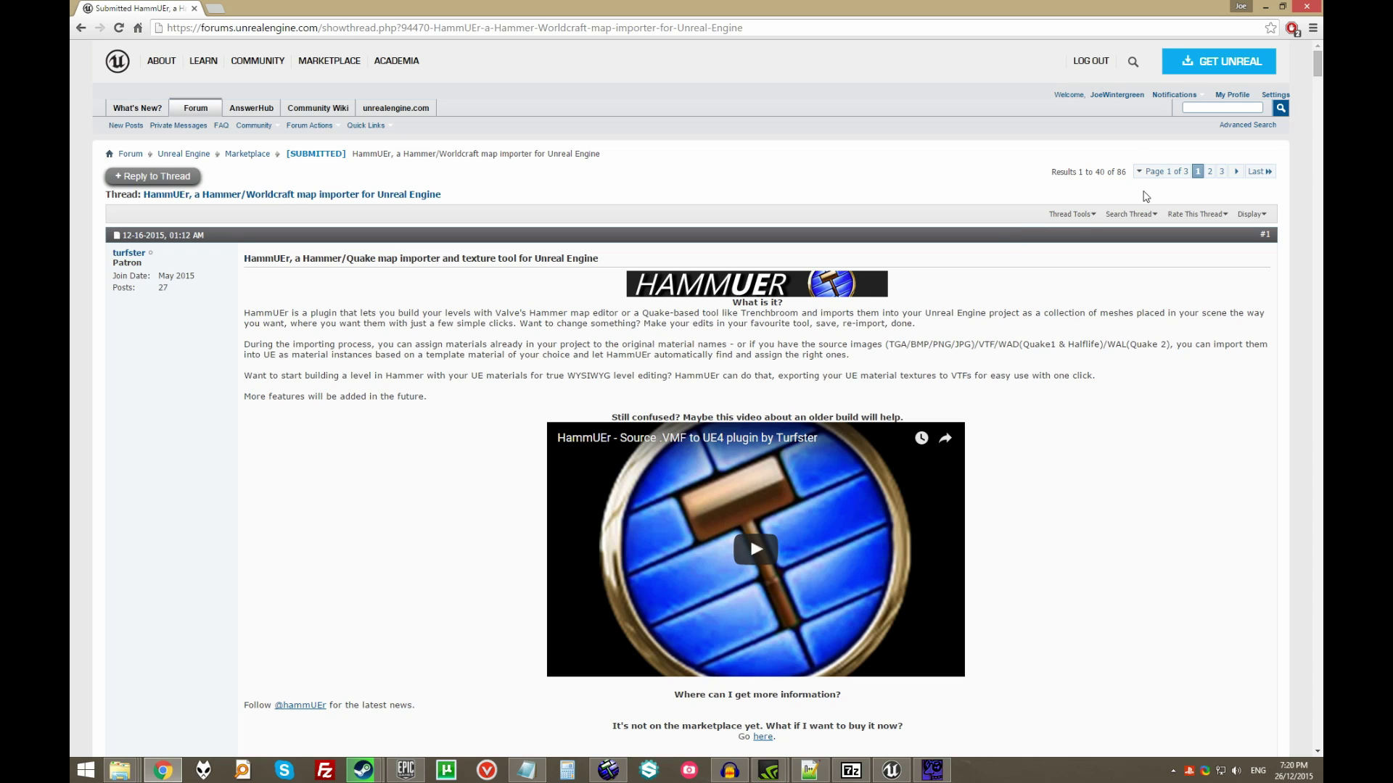
pyautogui.click(1263, 9)
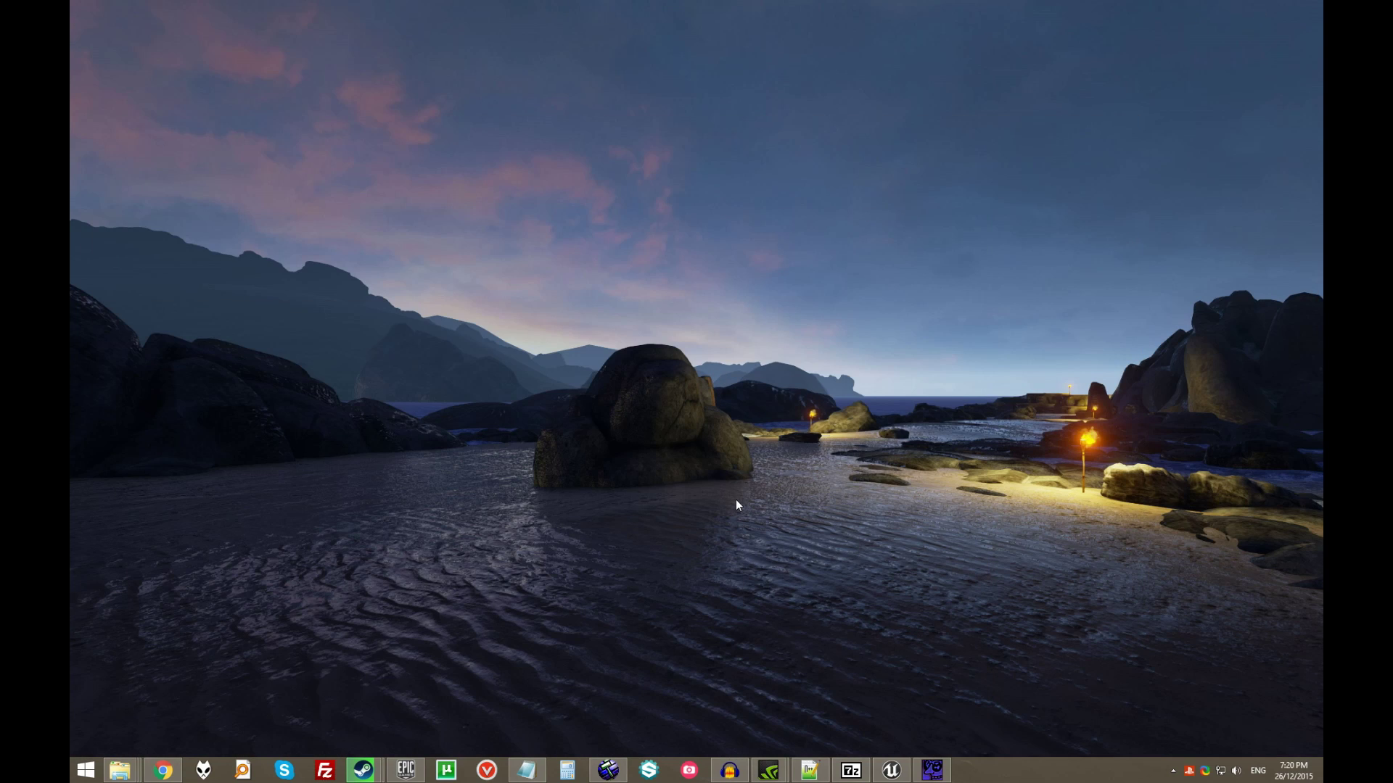
# - Switch to Steam and bring up its game library
pyautogui.moveTo(362, 770)
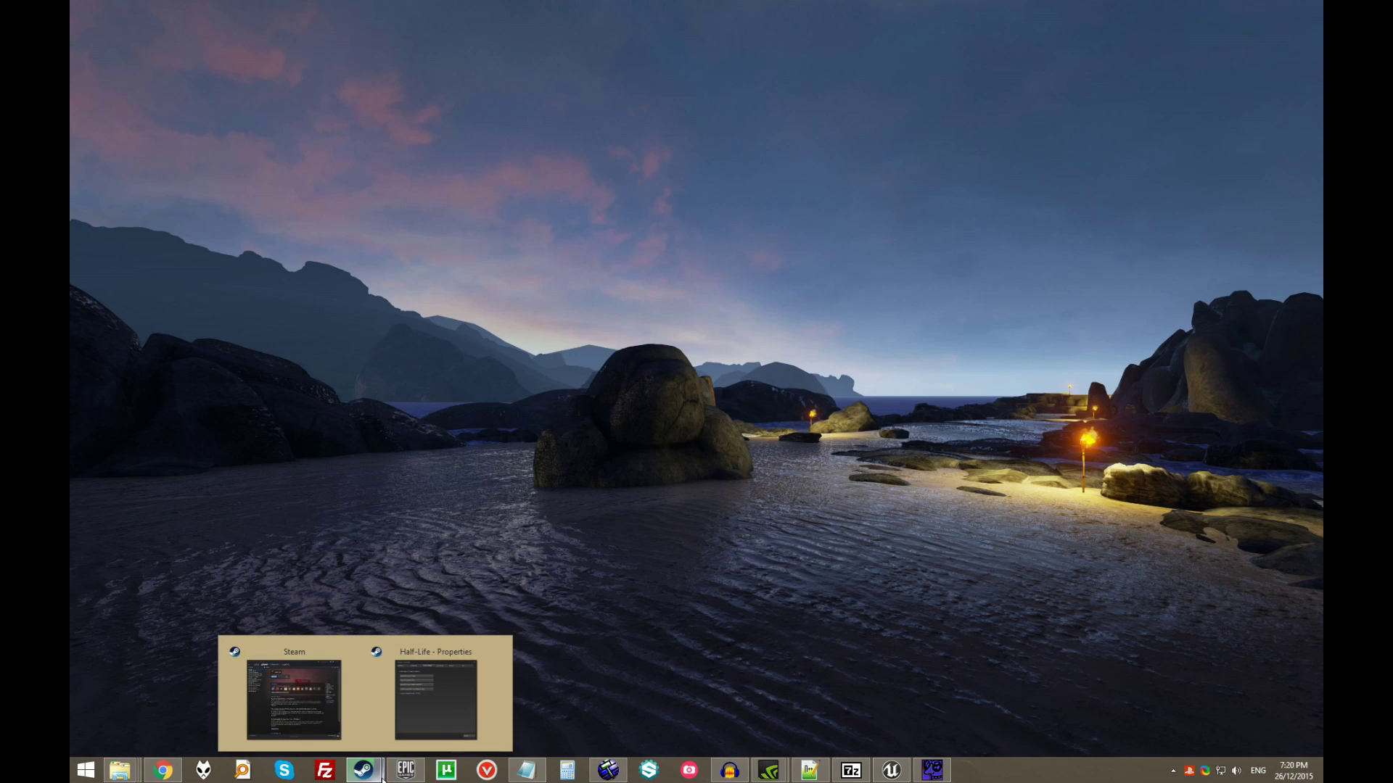
pyautogui.click(436, 692)
pyautogui.click(720, 534)
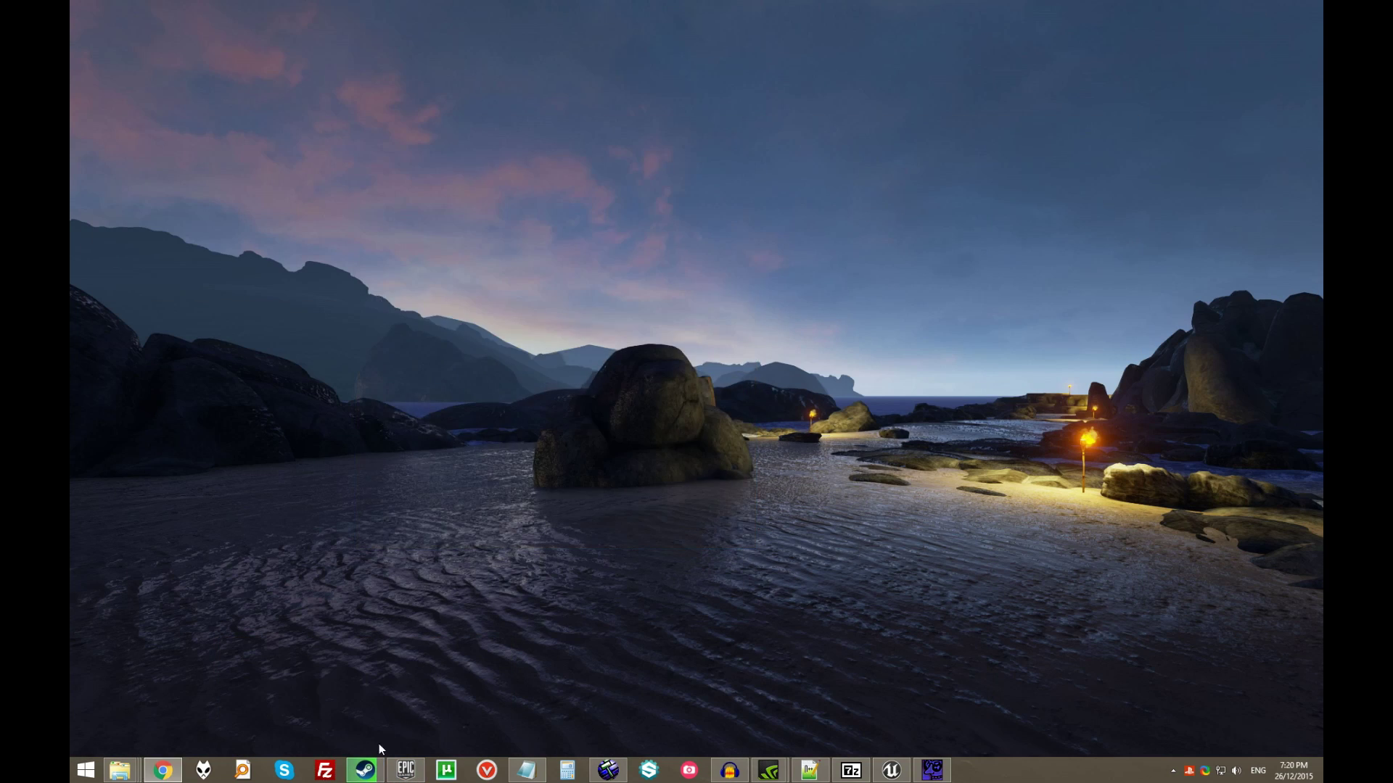
pyautogui.rightClick(365, 770)
pyautogui.click(330, 530)
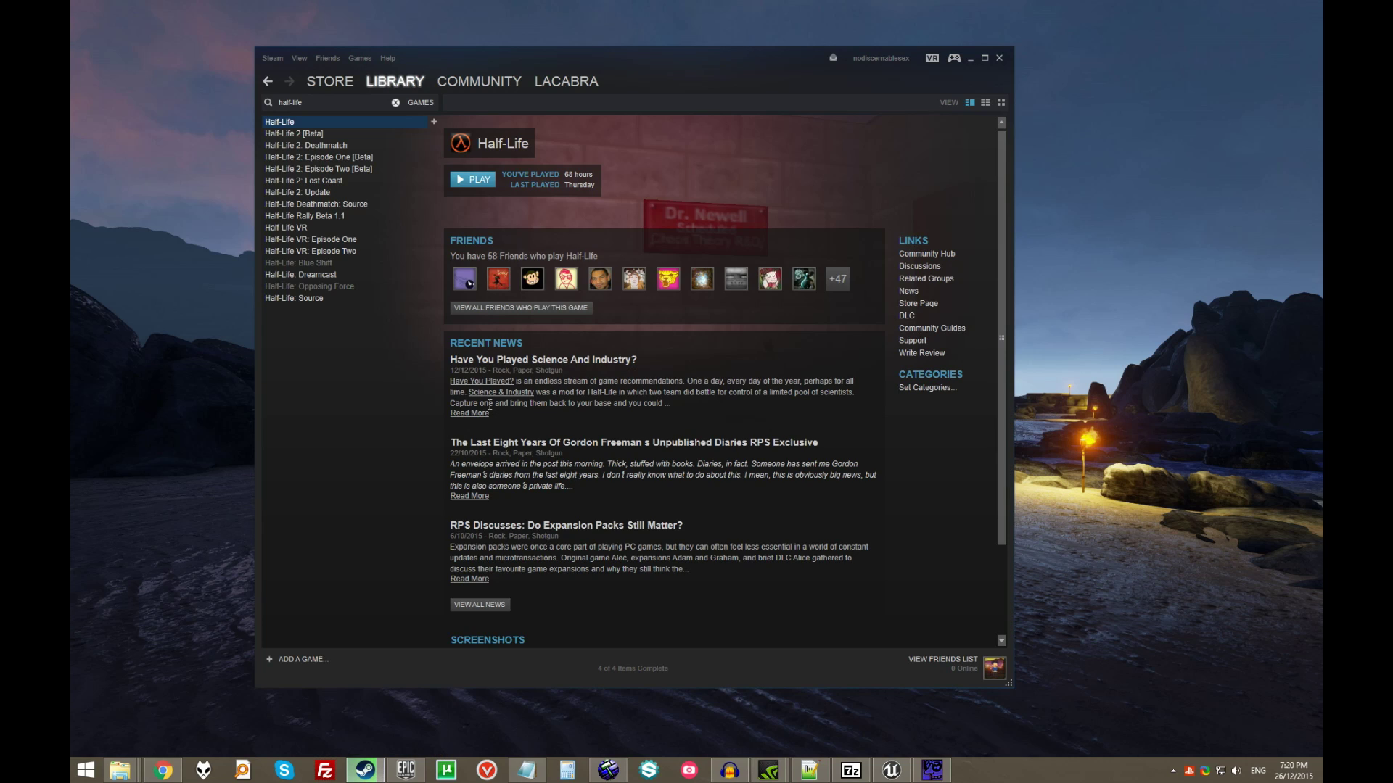
# - Filter the Steam library to Tools, search for "source sdk", and launch Source SDK
pyautogui.click(417, 103)
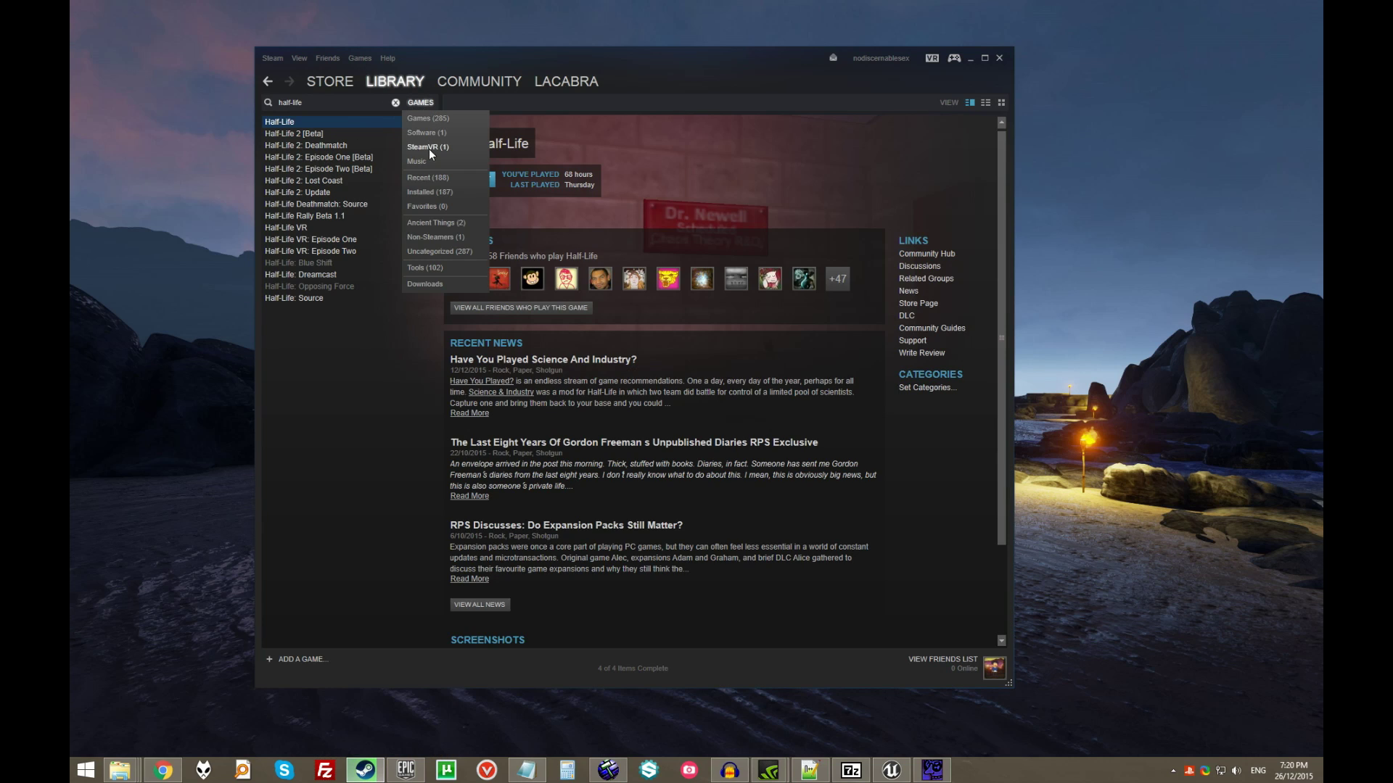
pyautogui.click(419, 268)
pyautogui.hotkey('ctrl', 'a')
pyautogui.write('source sdk')
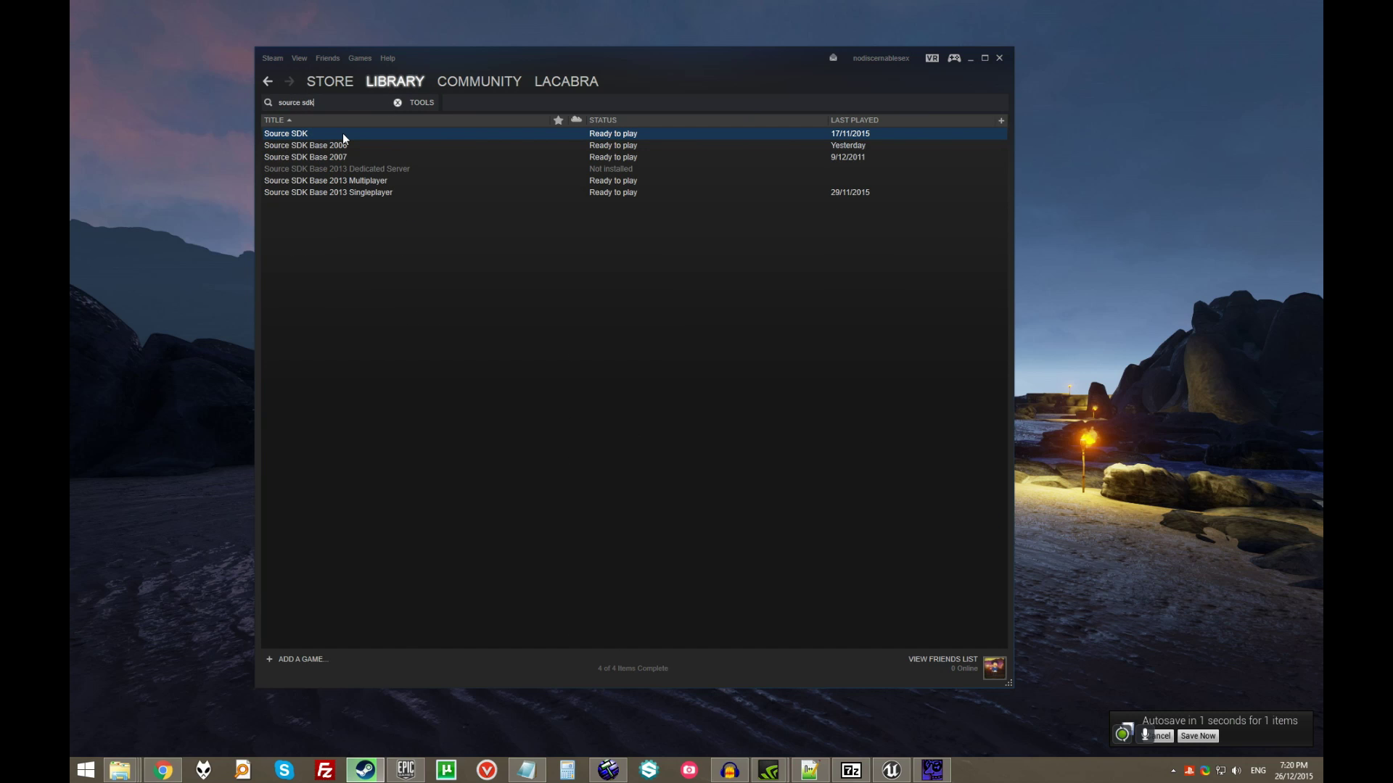
pyautogui.doubleClick(342, 132)
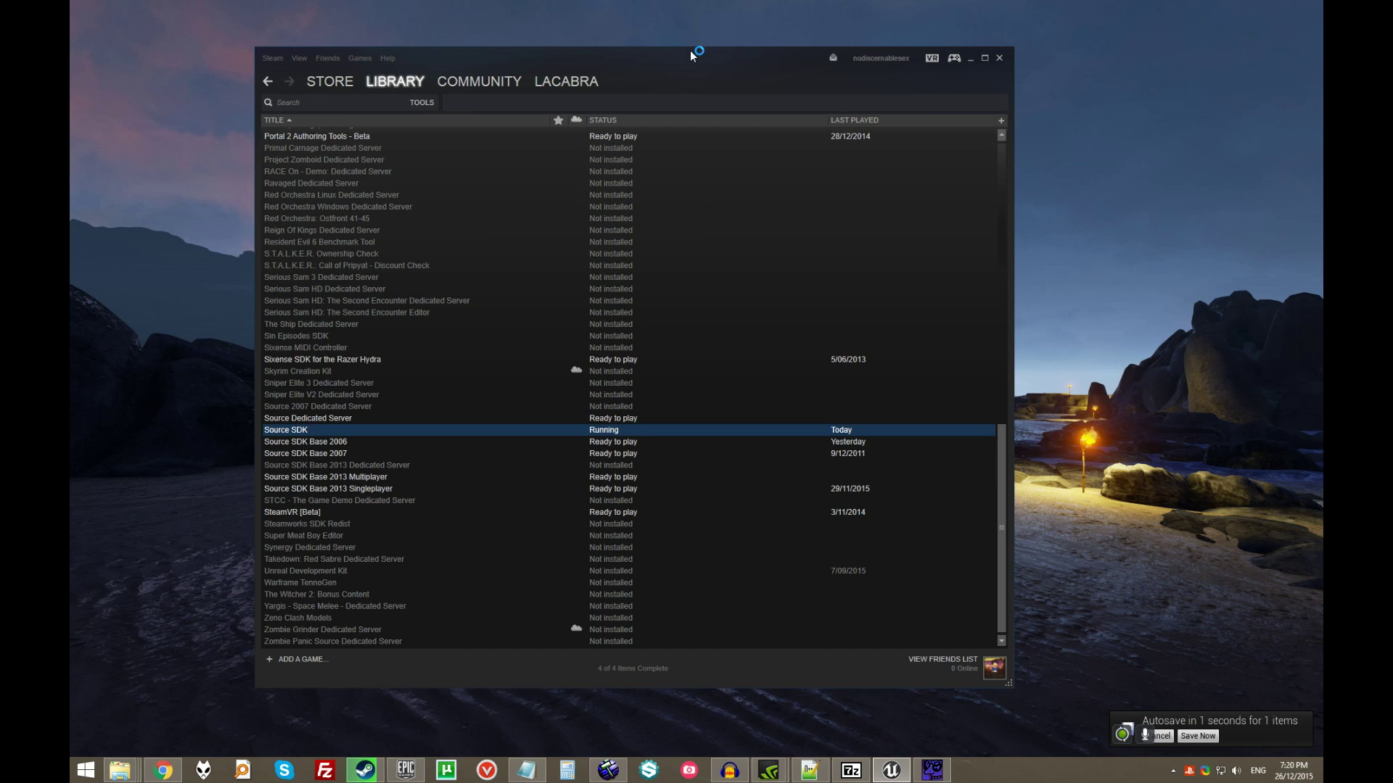
# - Reposition the Steam and Source SDK windows to view the SDK's applications, and close the Source SDK launcher
pyautogui.moveTo(704, 69); pyautogui.dragTo(732, 65)
pyautogui.click(985, 770)
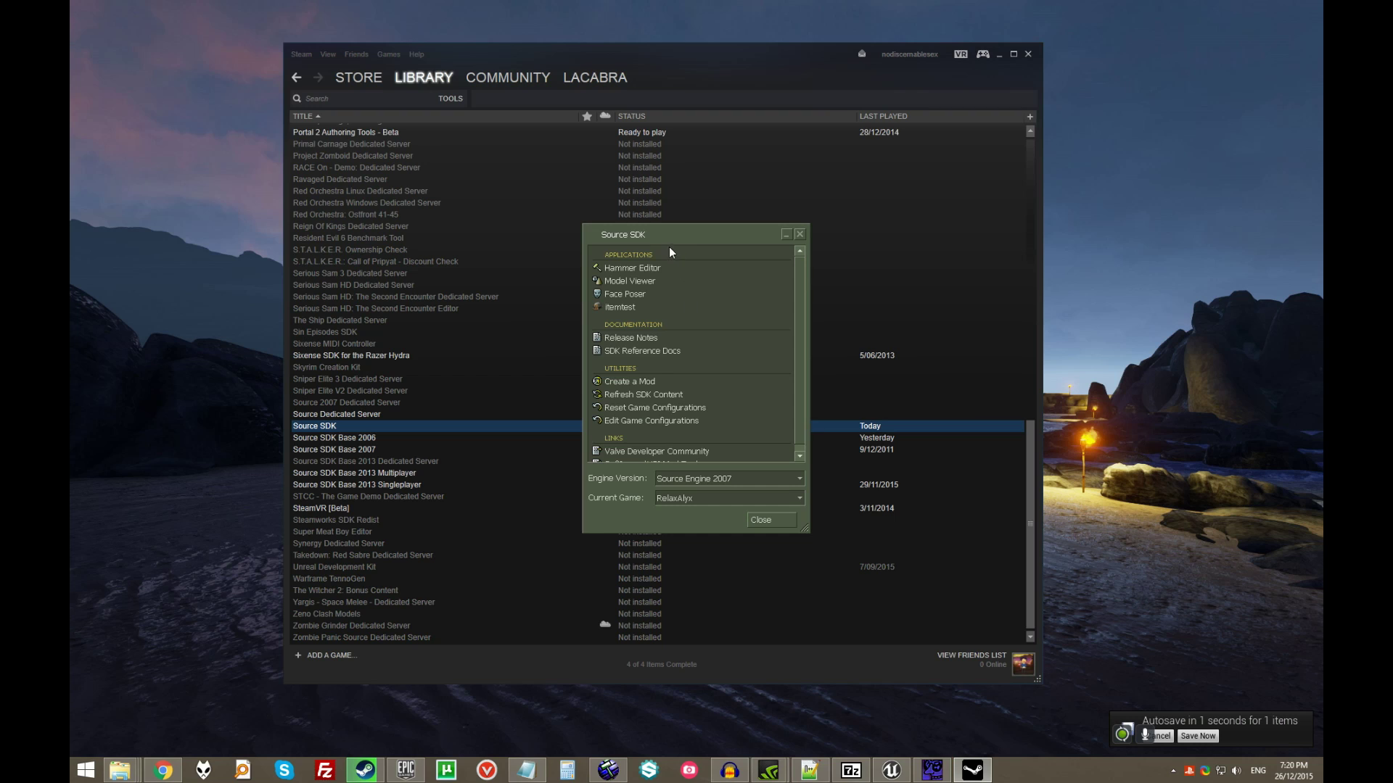
pyautogui.moveTo(673, 232); pyautogui.dragTo(663, 182)
pyautogui.click(759, 467)
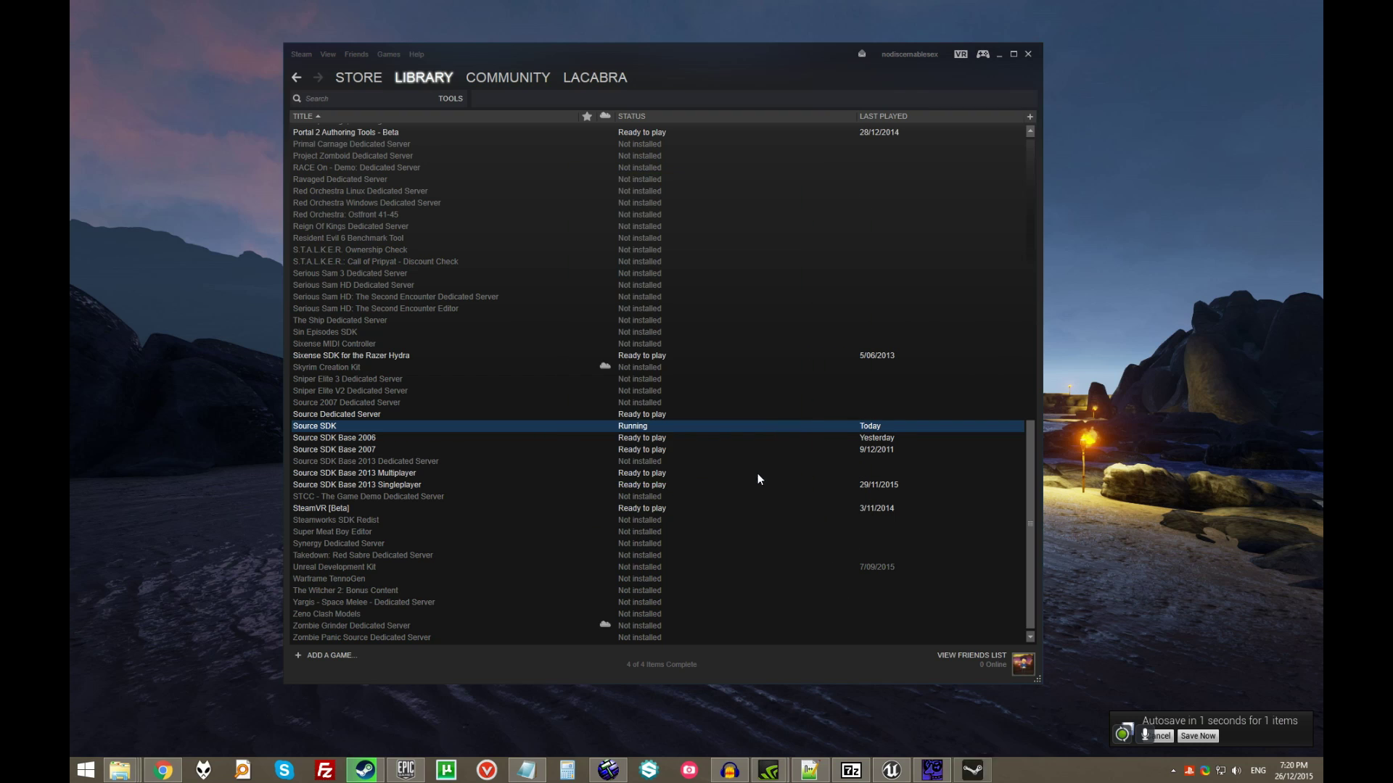
# - Return the Steam library to the Games list and open the properties of Half-Life 2
pyautogui.click(120, 770)
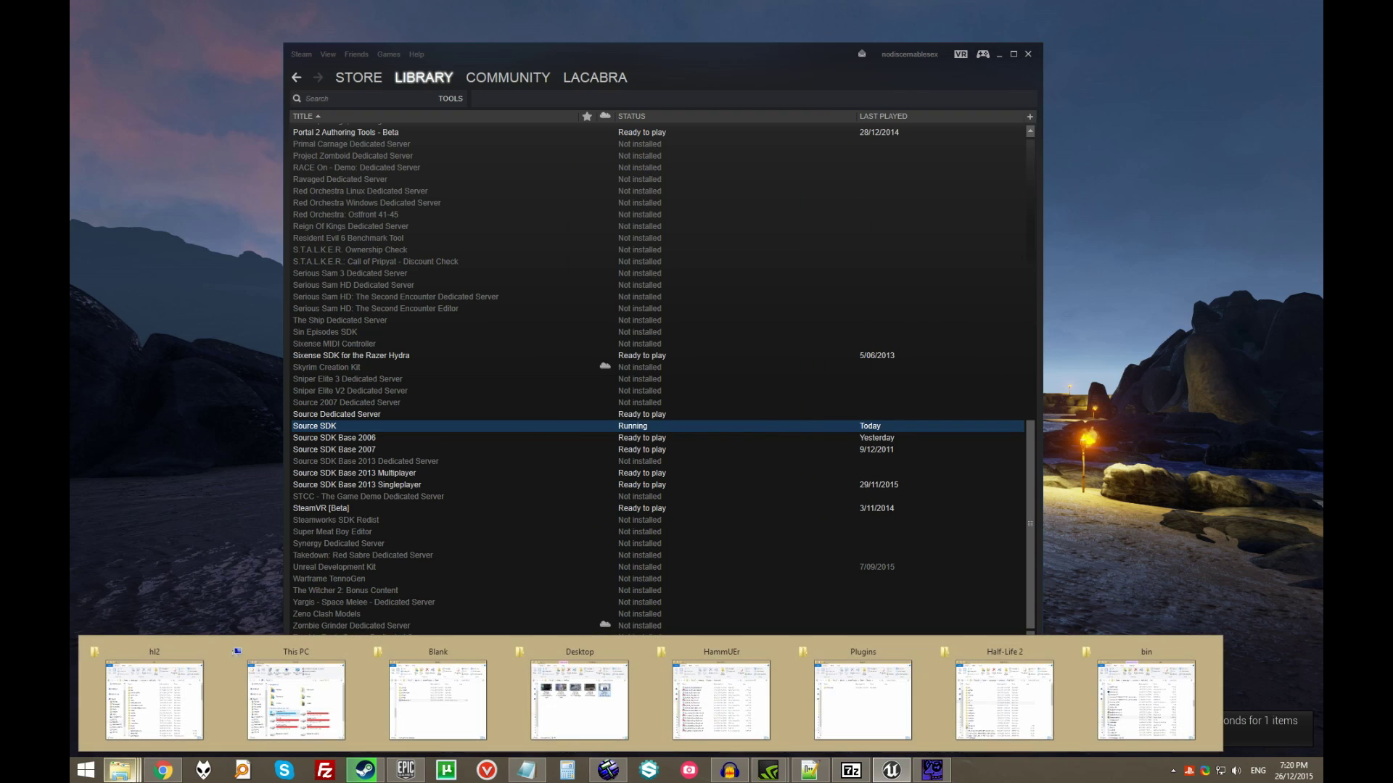
pyautogui.click(439, 99)
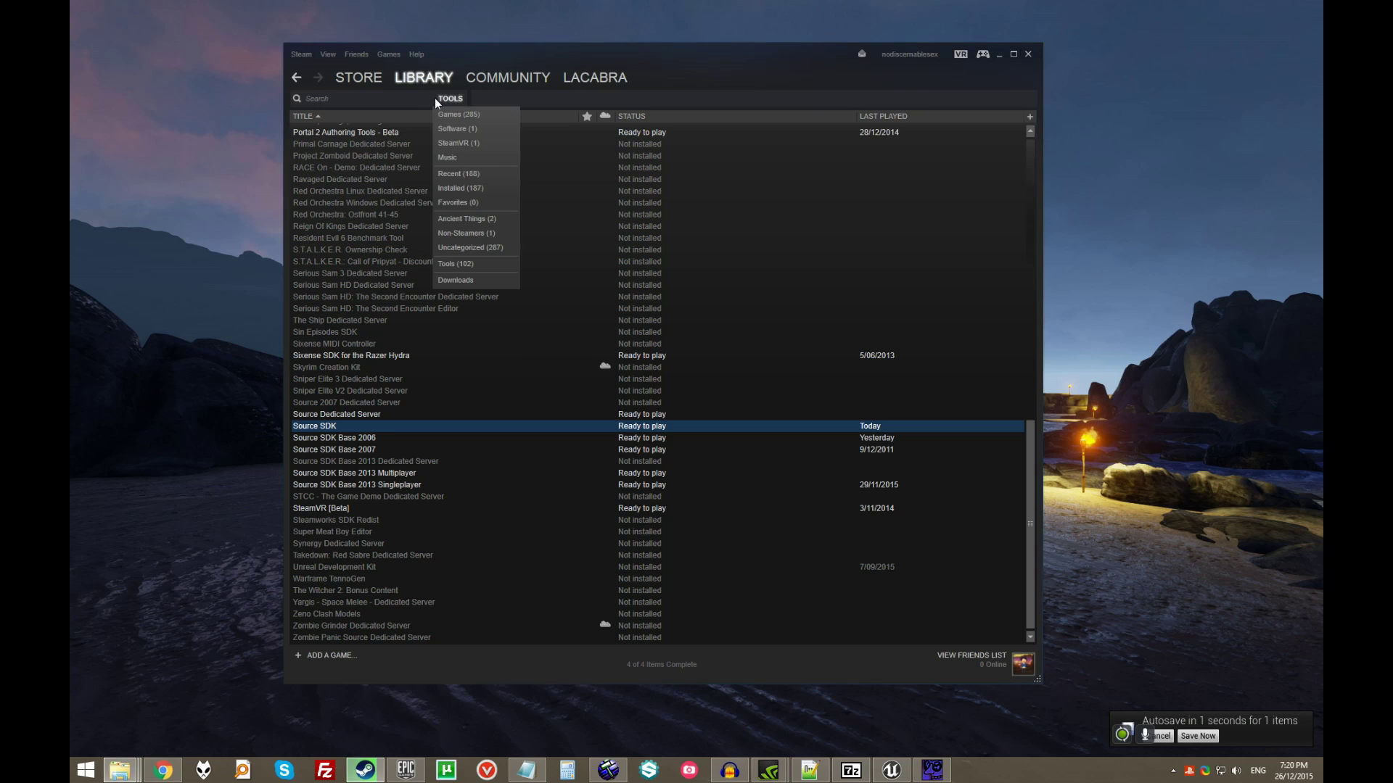
pyautogui.click(457, 114)
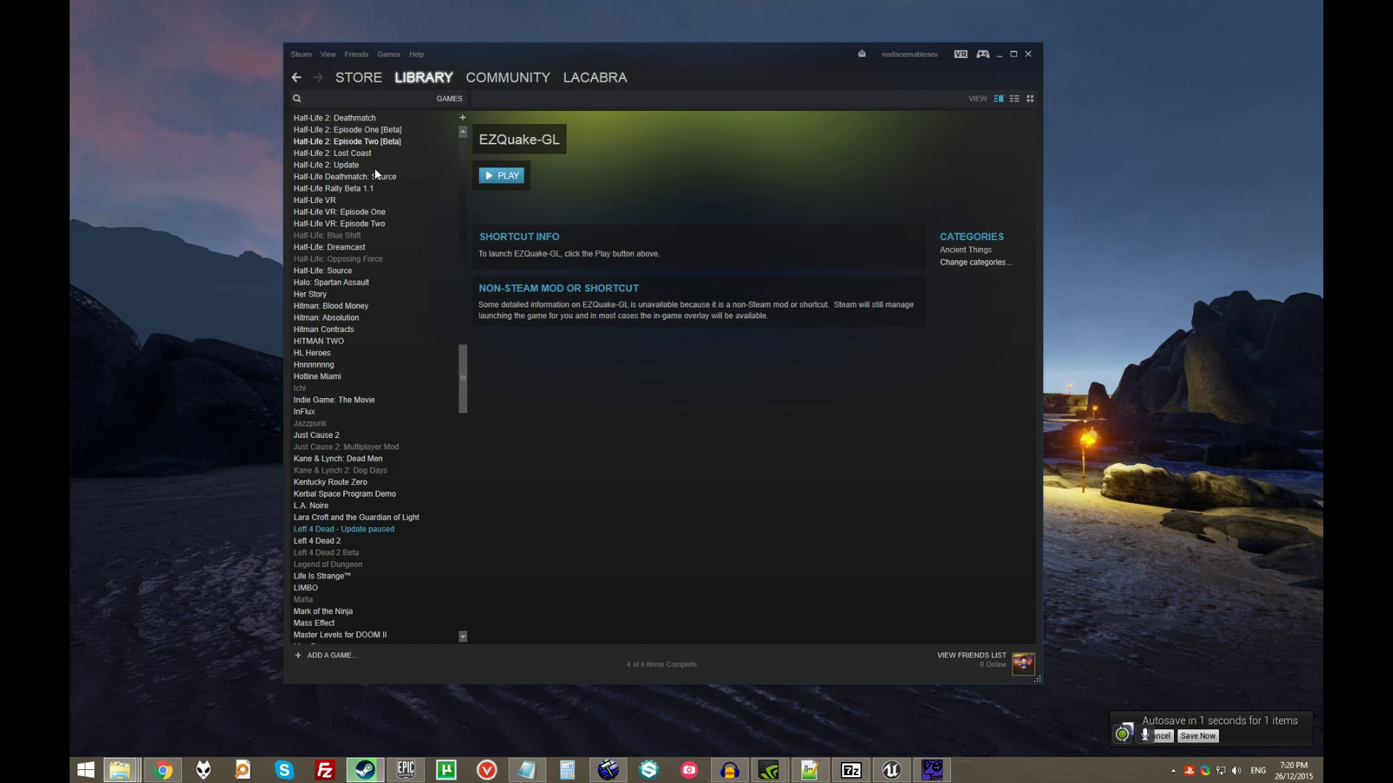
pyautogui.click(363, 212)
pyautogui.scroll(7, 385, 285)
pyautogui.rightClick(334, 367)
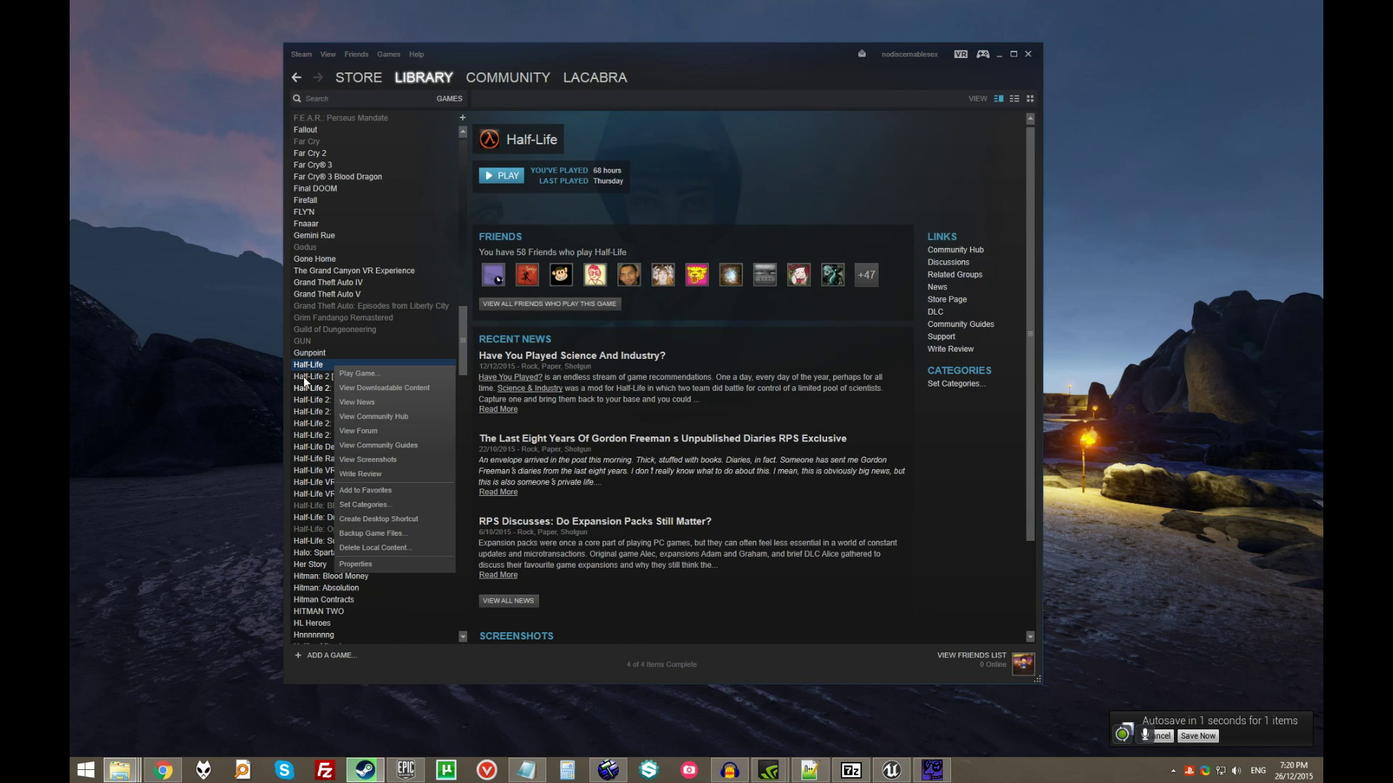
pyautogui.rightClick(307, 377)
pyautogui.click(366, 590)
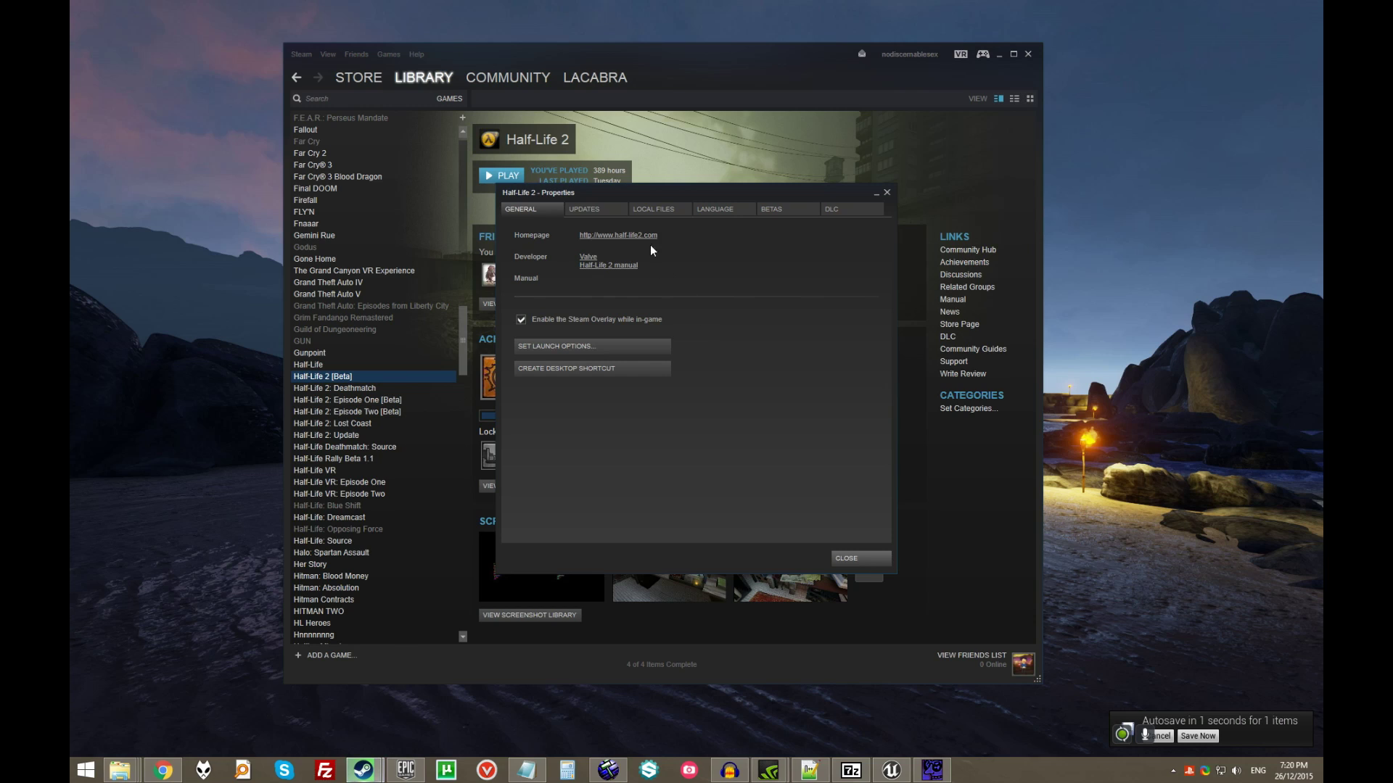
# - Browse Half-Life 2's local files, locate hammer.exe in the bin folder, and minimize the folder window
pyautogui.click(668, 207)
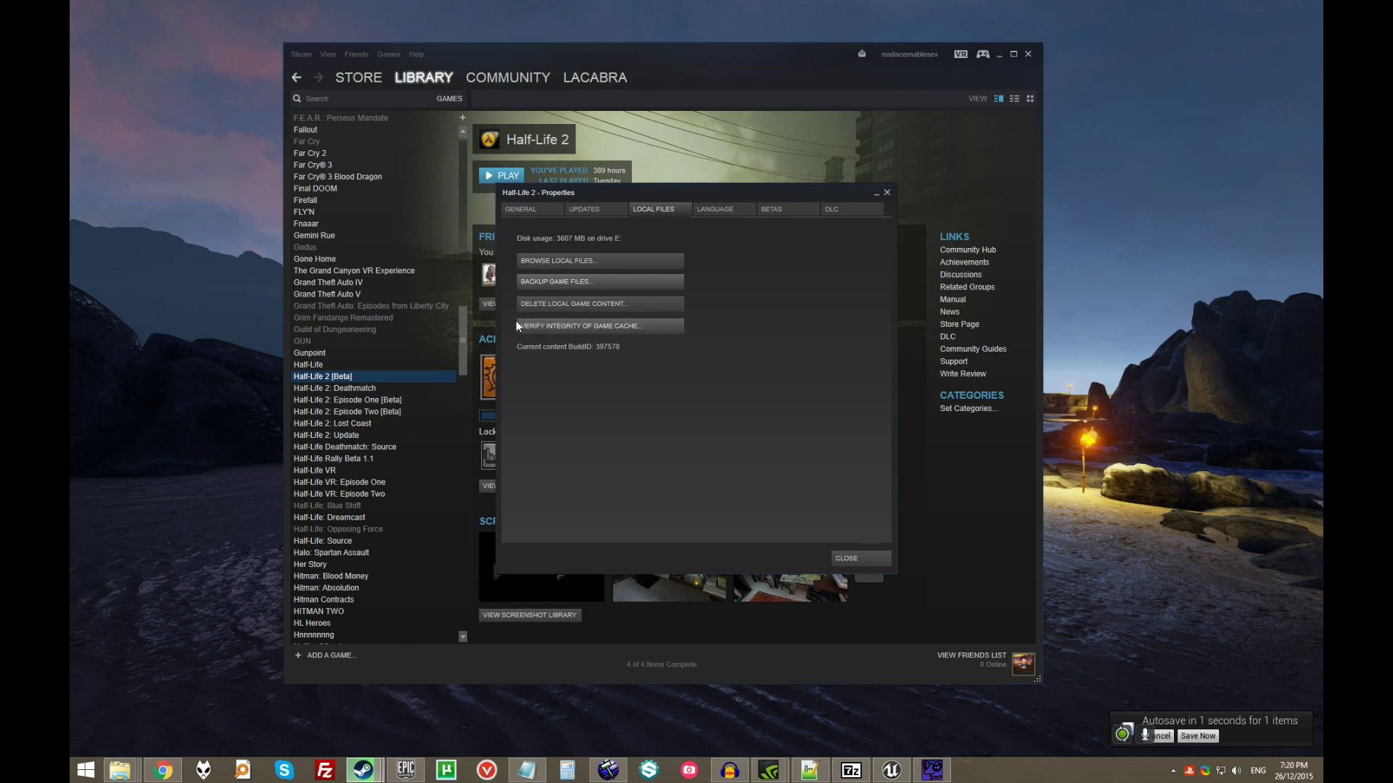
pyautogui.click(576, 262)
pyautogui.moveTo(1061, 150); pyautogui.dragTo(785, 157)
pyautogui.doubleClick(537, 294)
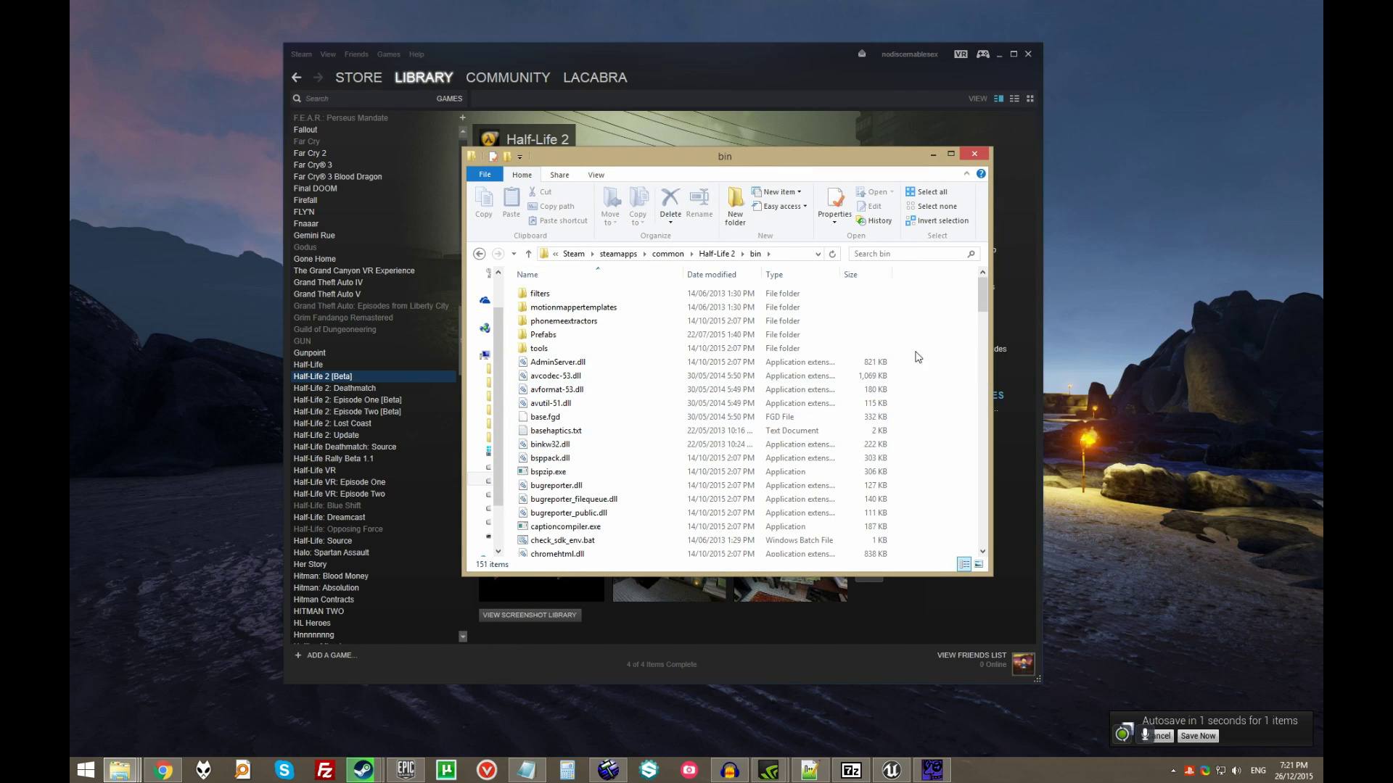
pyautogui.click(718, 311)
pyautogui.press('h')
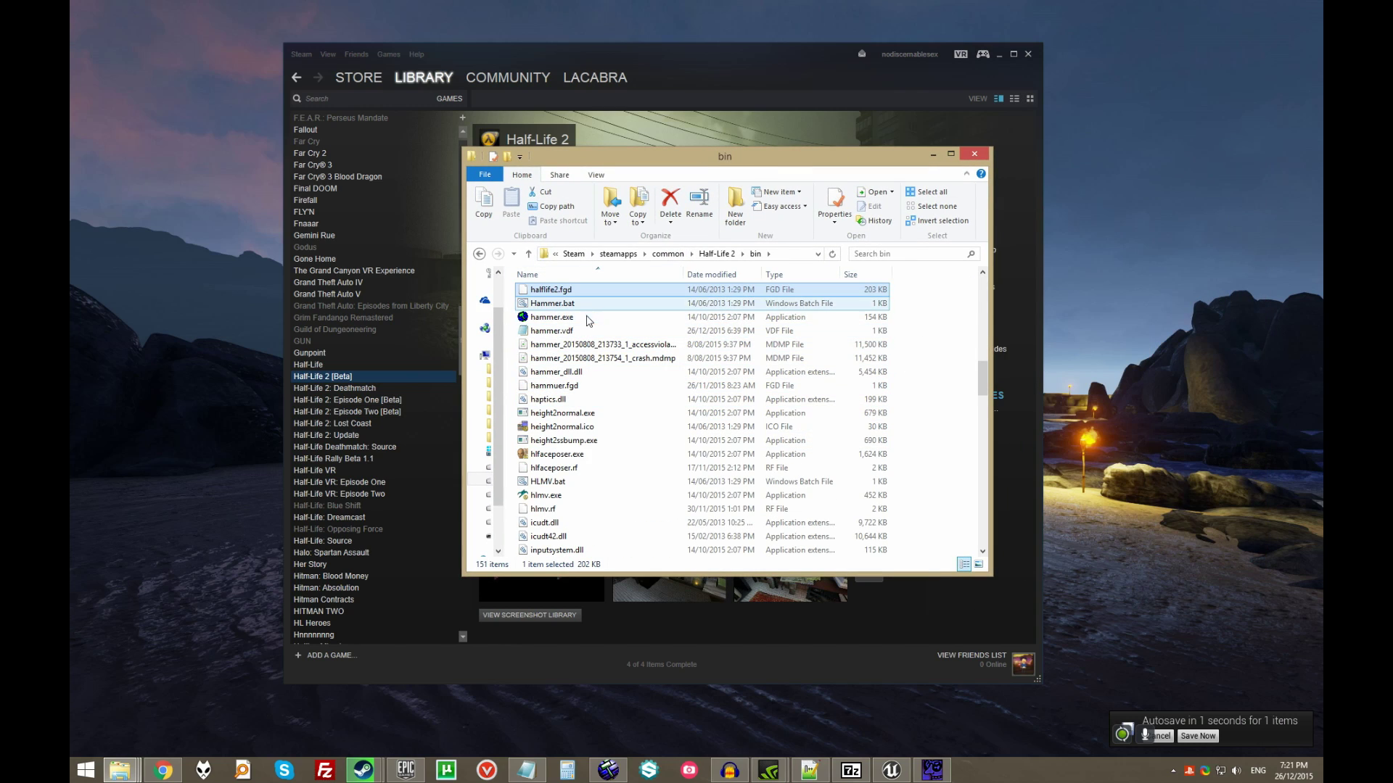
pyautogui.click(589, 317)
pyautogui.click(934, 153)
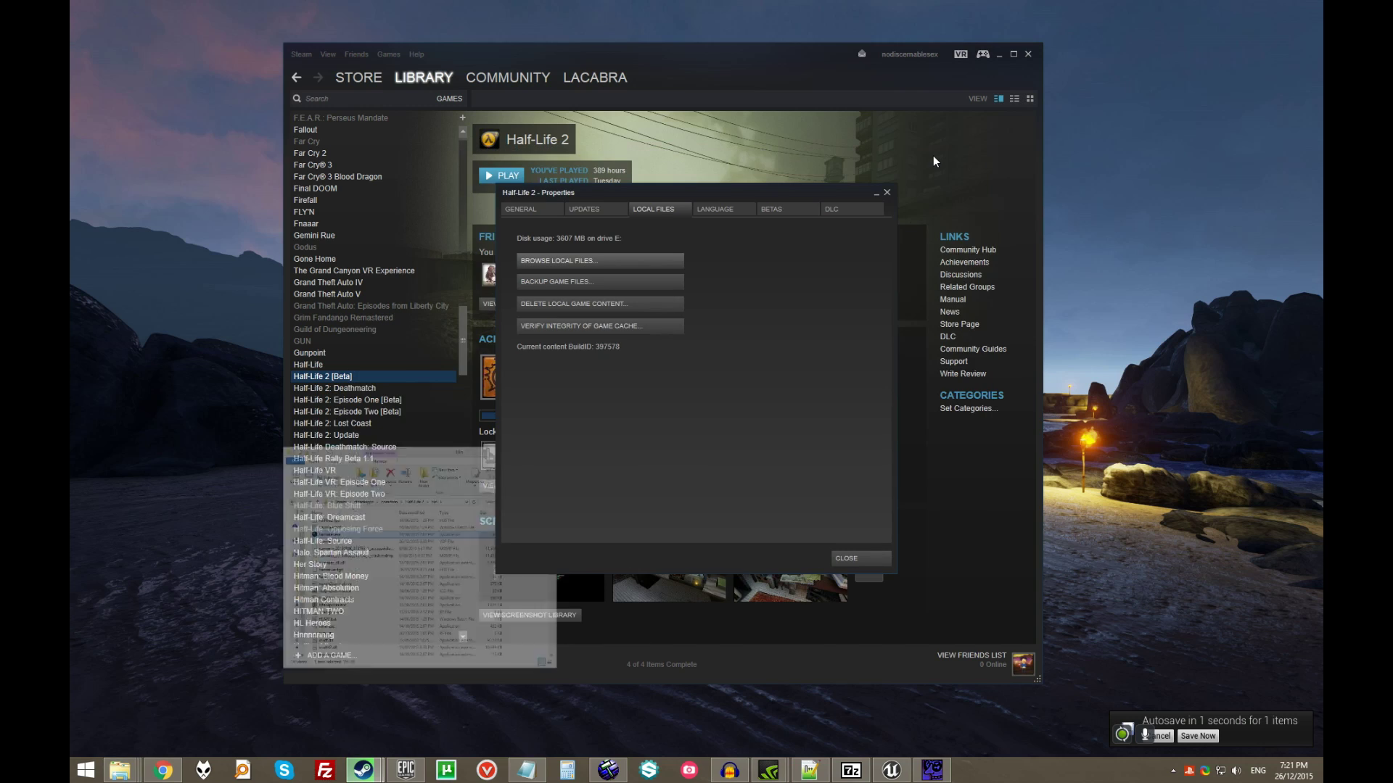
# - Close the Half-Life 2 properties and the Steam window, and switch to Hammer with joemap.vmf
pyautogui.click(854, 558)
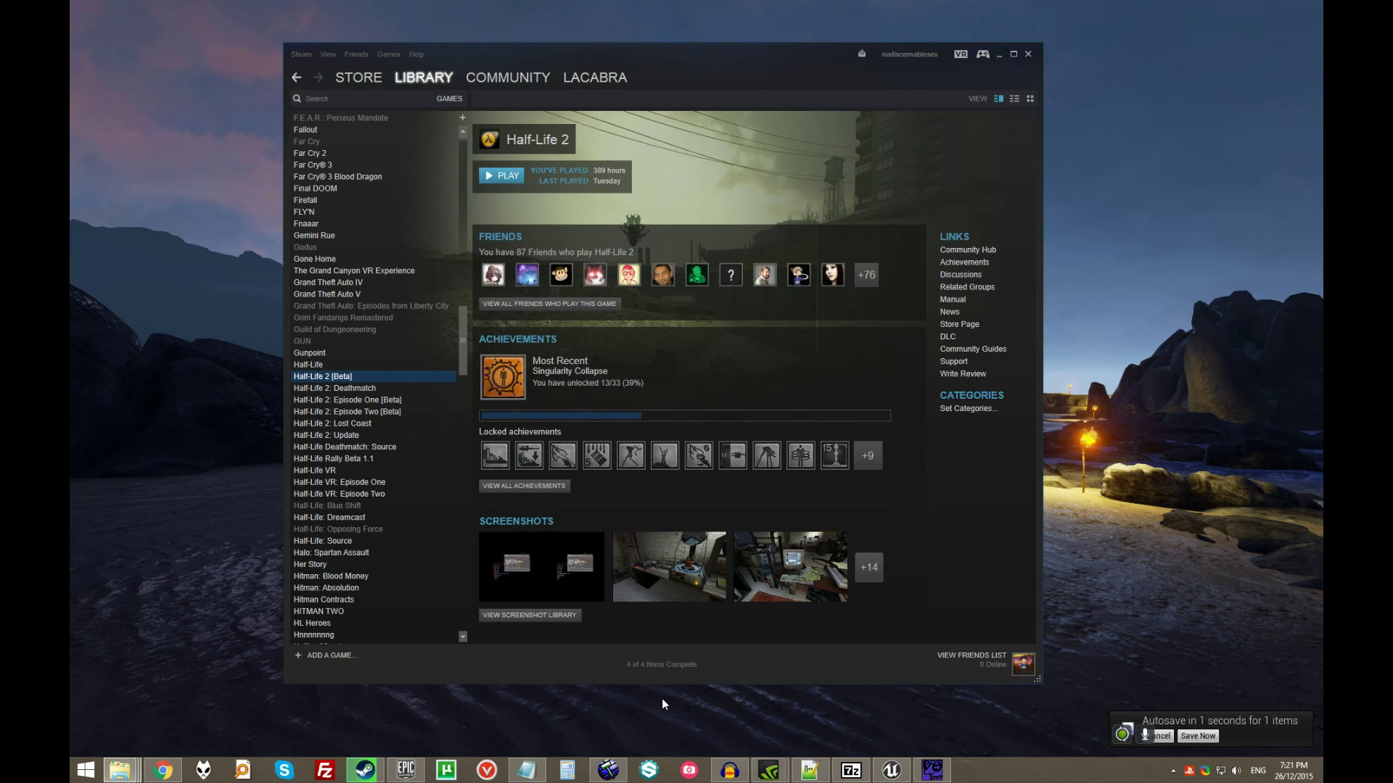
pyautogui.click(1028, 54)
pyautogui.click(608, 770)
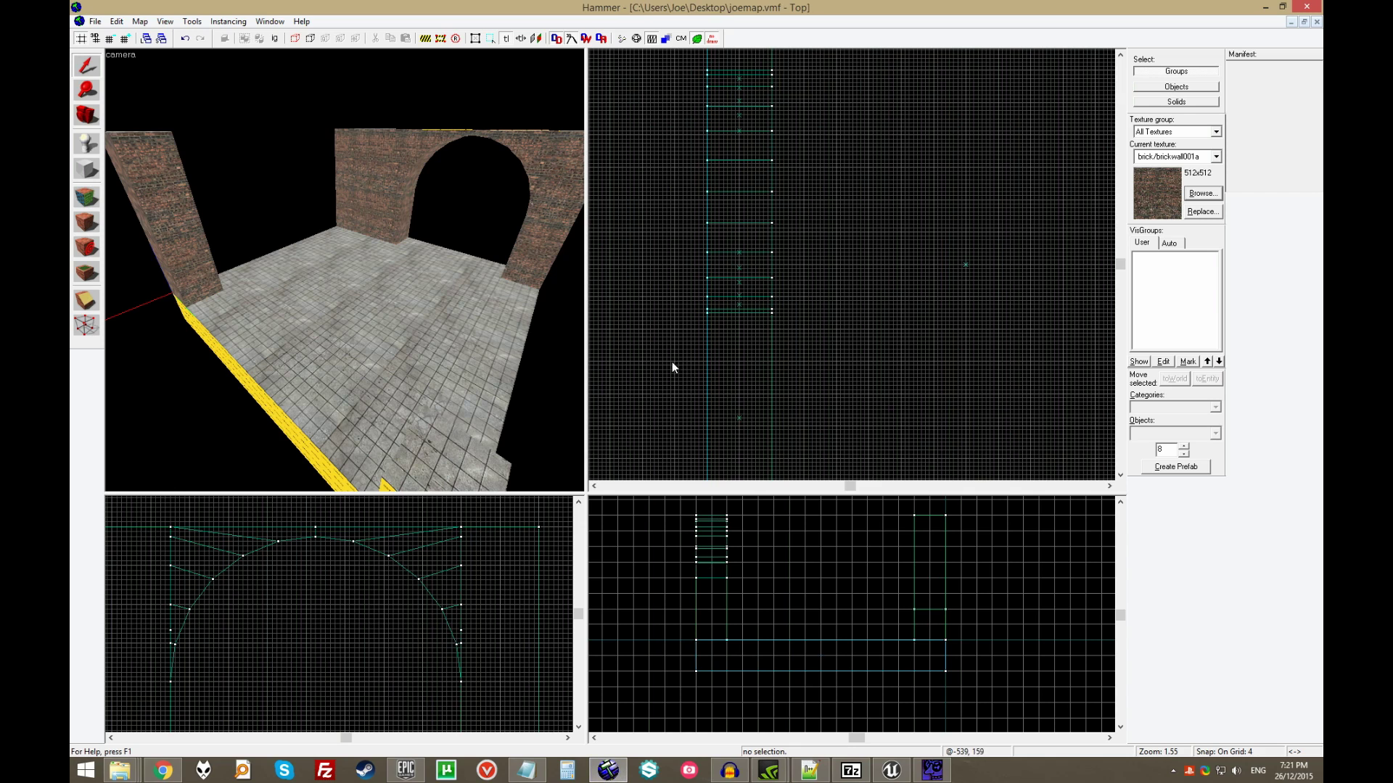
# - Select the brick arch in the 3D view and examine its segments up close and from outside the room
pyautogui.click(506, 354)
pyautogui.click(633, 276)
pyautogui.click(517, 150)
pyautogui.press('z')
pyautogui.press('w')
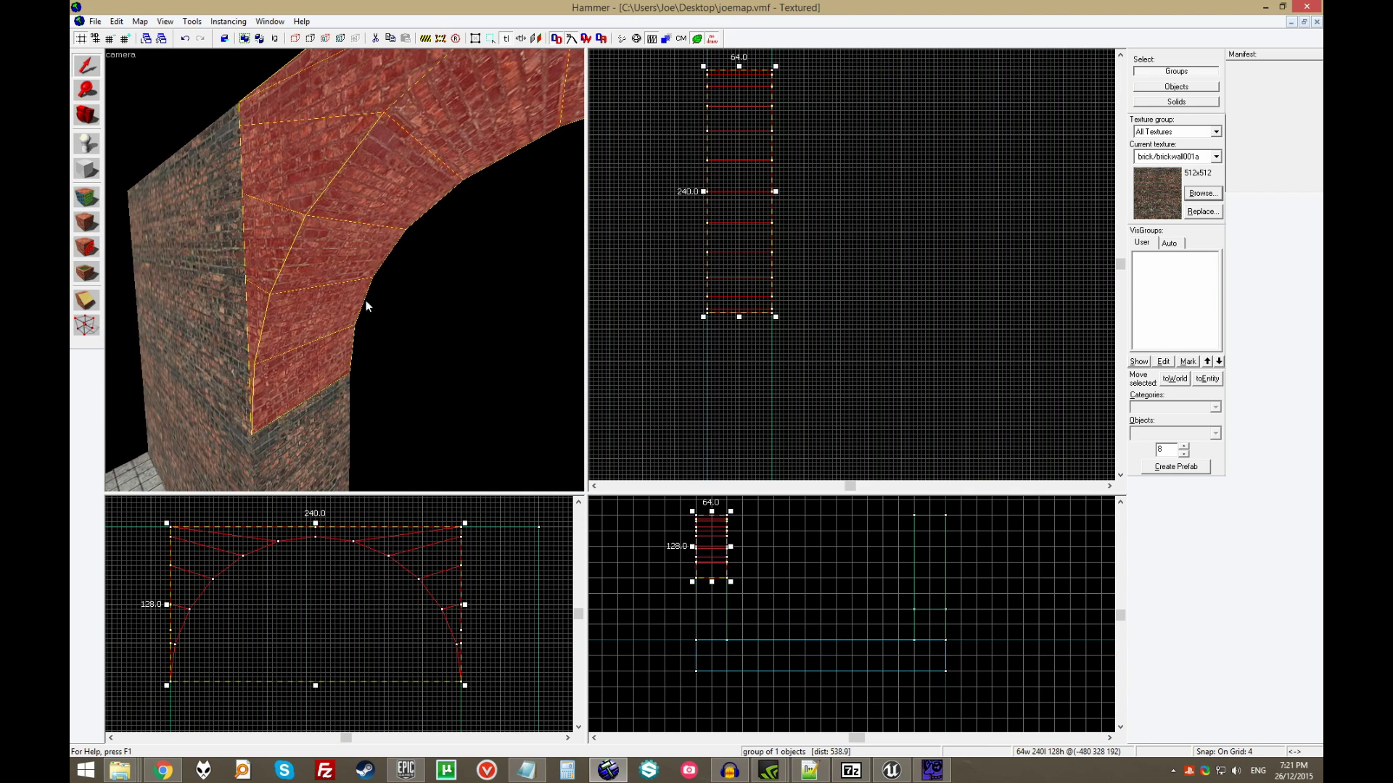
pyautogui.press('Escape')
pyautogui.press('z')
pyautogui.press('s')
pyautogui.press('d')
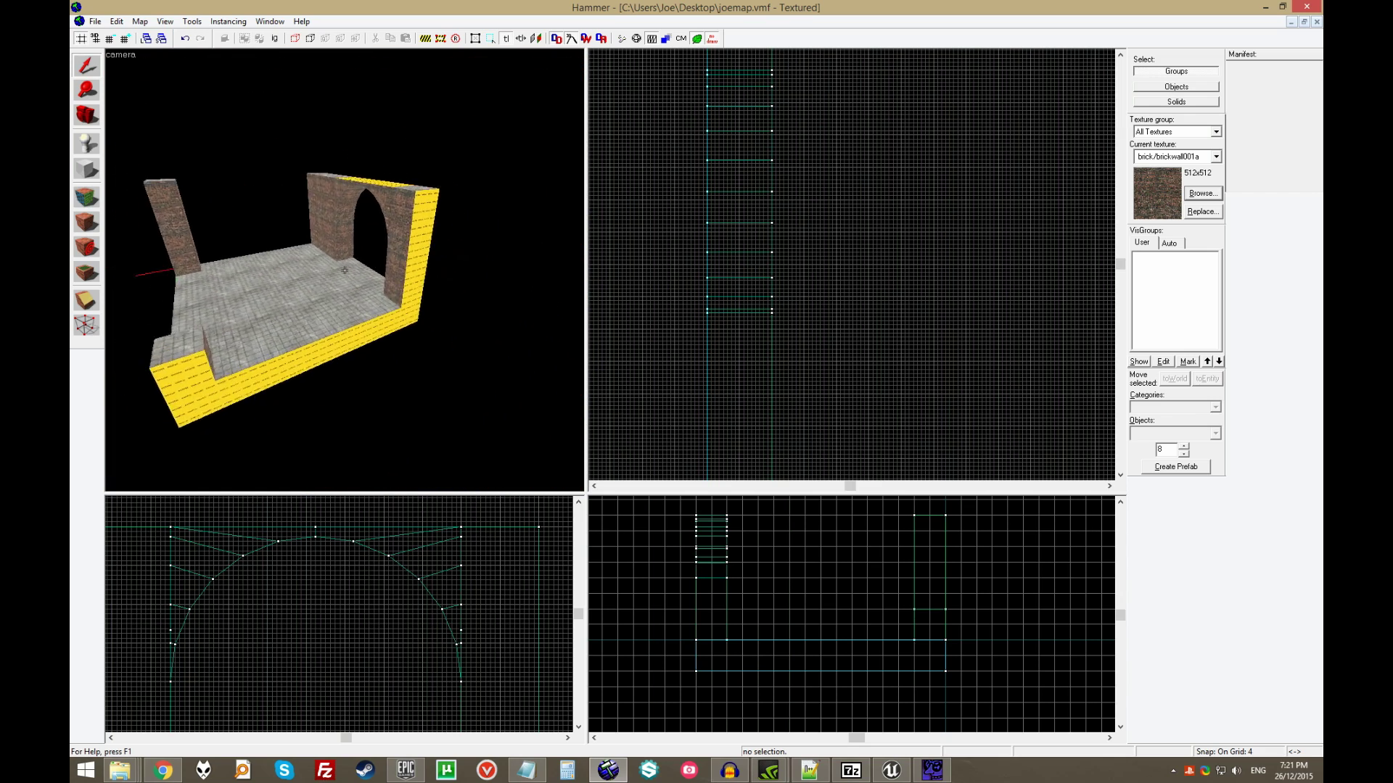
pyautogui.press('z')
pyautogui.click(379, 203)
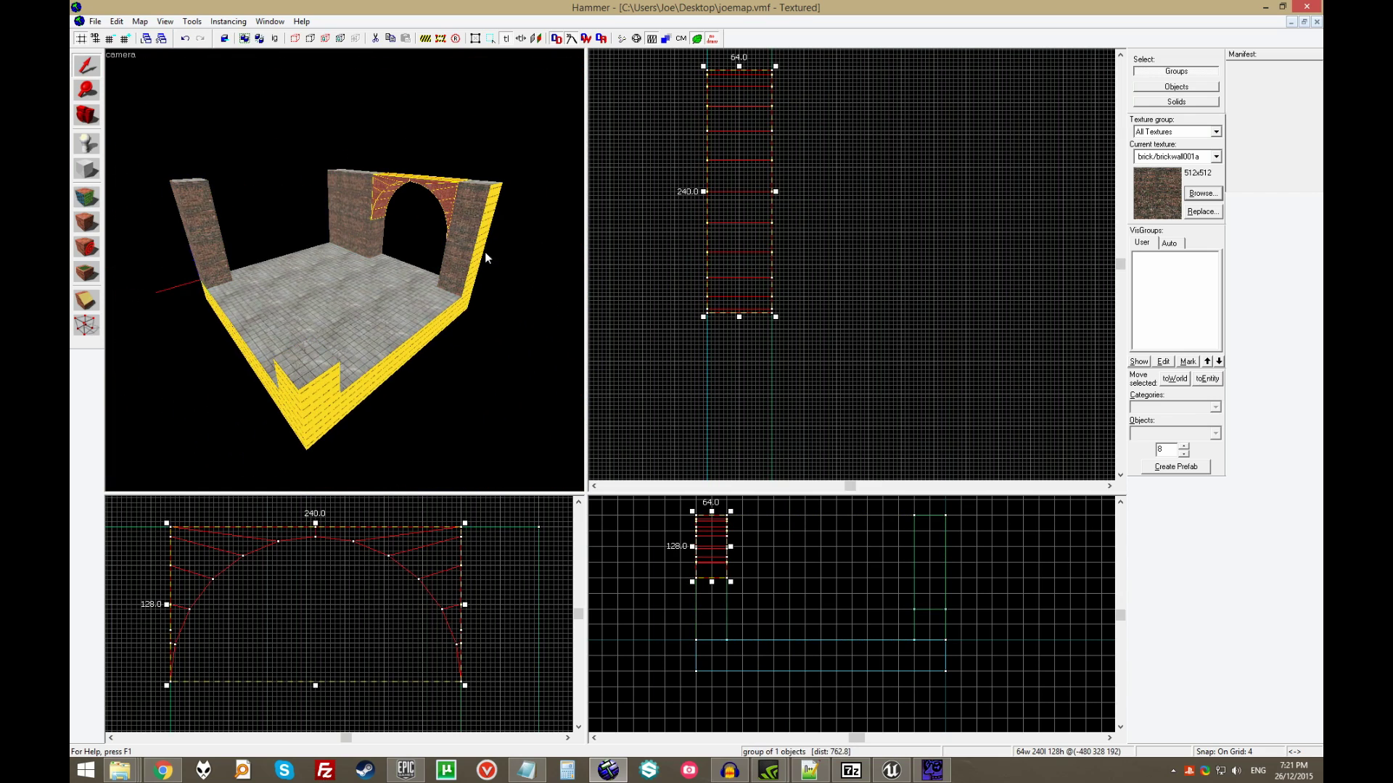
# - Clear the selection and fly around the map to examine its tiled floor, brick pillars and outer walls
pyautogui.click(502, 363)
pyautogui.press('z')
pyautogui.press('a')
pyautogui.press('w')
pyautogui.click(344, 270)
pyautogui.press('d')
pyautogui.press('w')
pyautogui.click(355, 160)
pyautogui.press('Escape')
pyautogui.press('z')
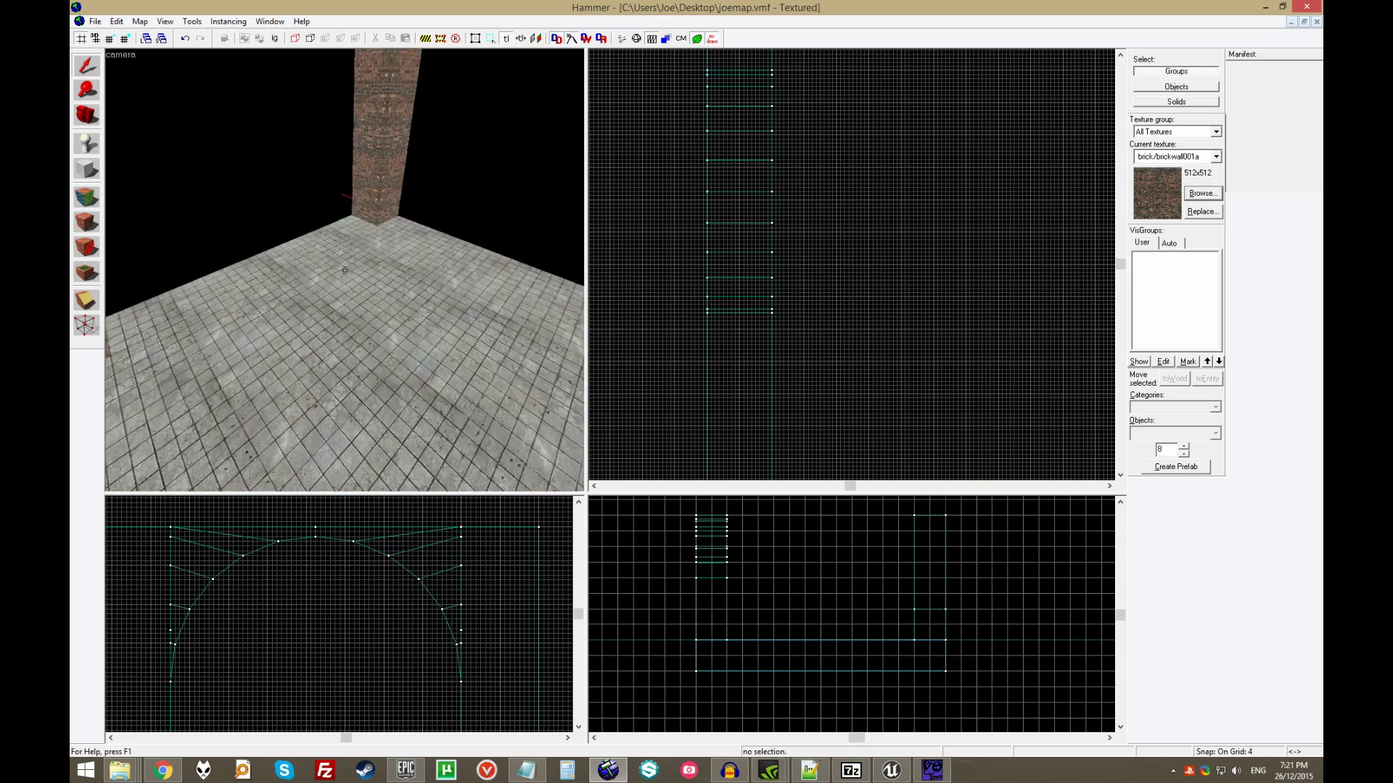
pyautogui.press('d')
pyautogui.press('w')
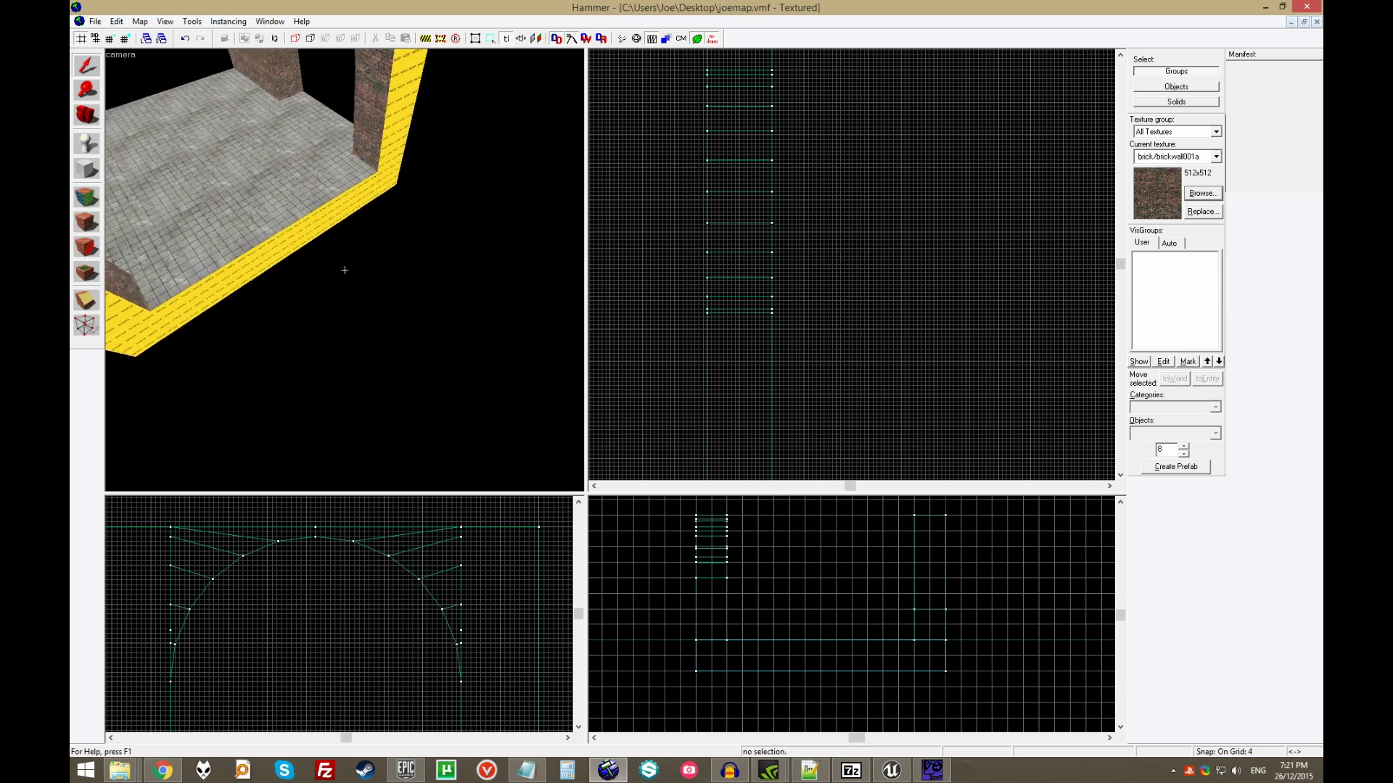
pyautogui.press('a')
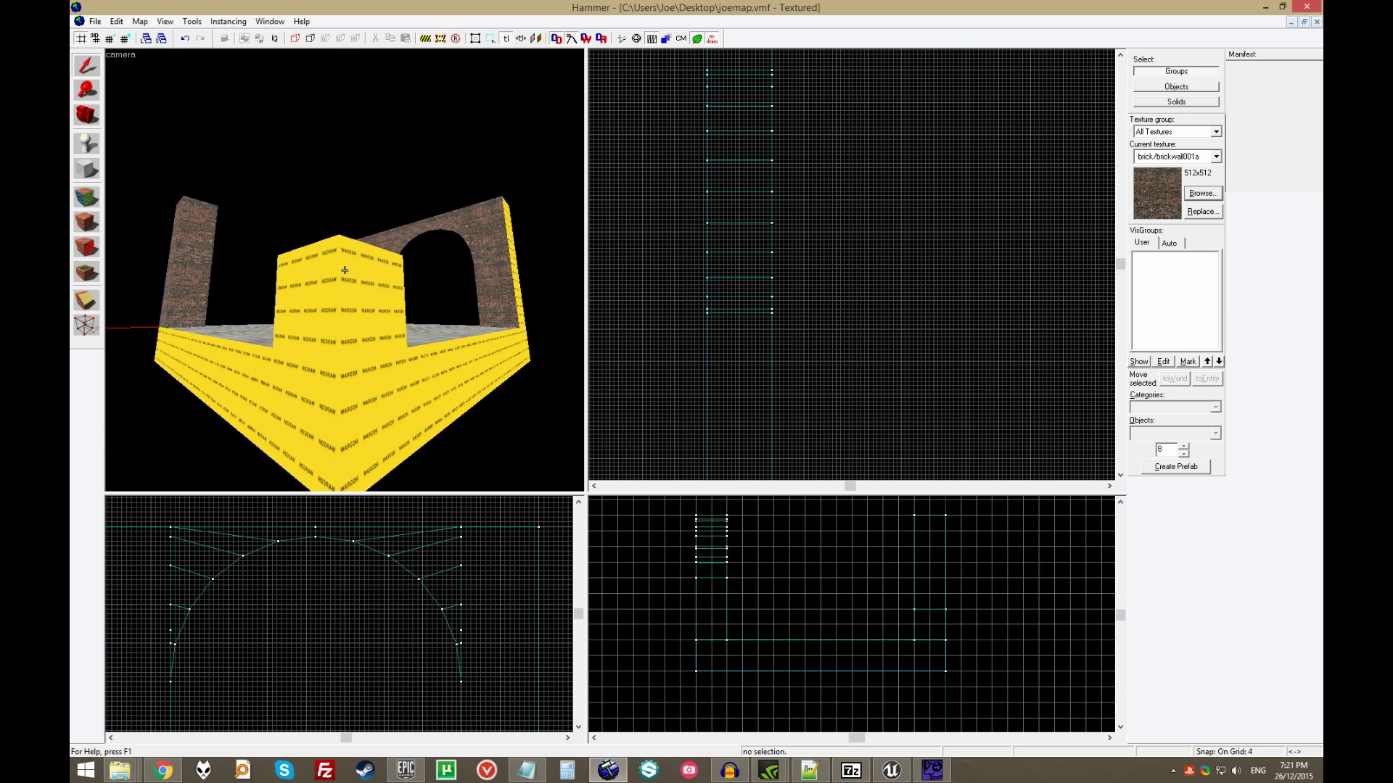
# - Select the floor block from outside the map and examine the nodraw texture on its sides
pyautogui.click(373, 313)
pyautogui.click(404, 423)
pyautogui.click(376, 319)
pyautogui.click(385, 428)
pyautogui.press('z')
pyautogui.press('a')
pyautogui.press('w')
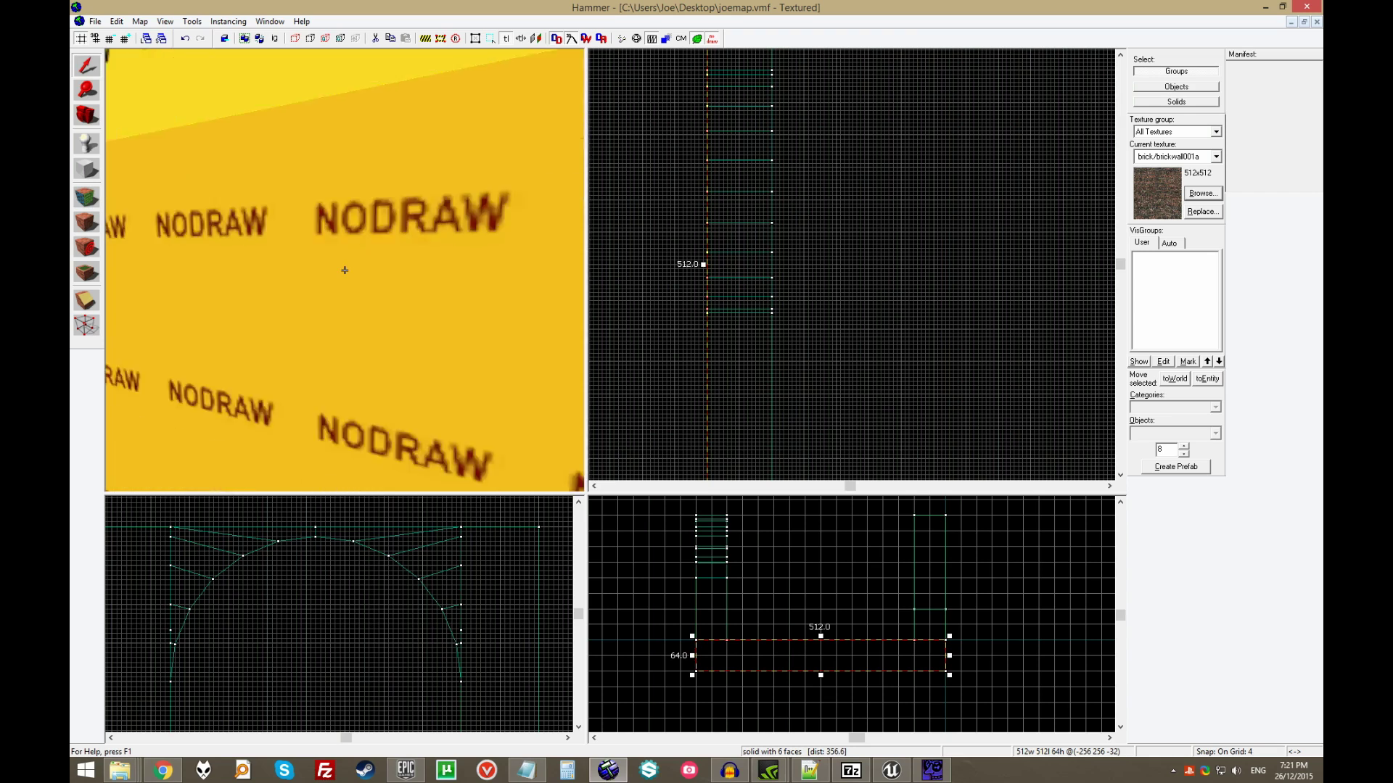
pyautogui.press('z')
# - Open the Face Edit Sheet for the nodraw-textured floor side and move it clear of the 3D view
pyautogui.click(88, 221)
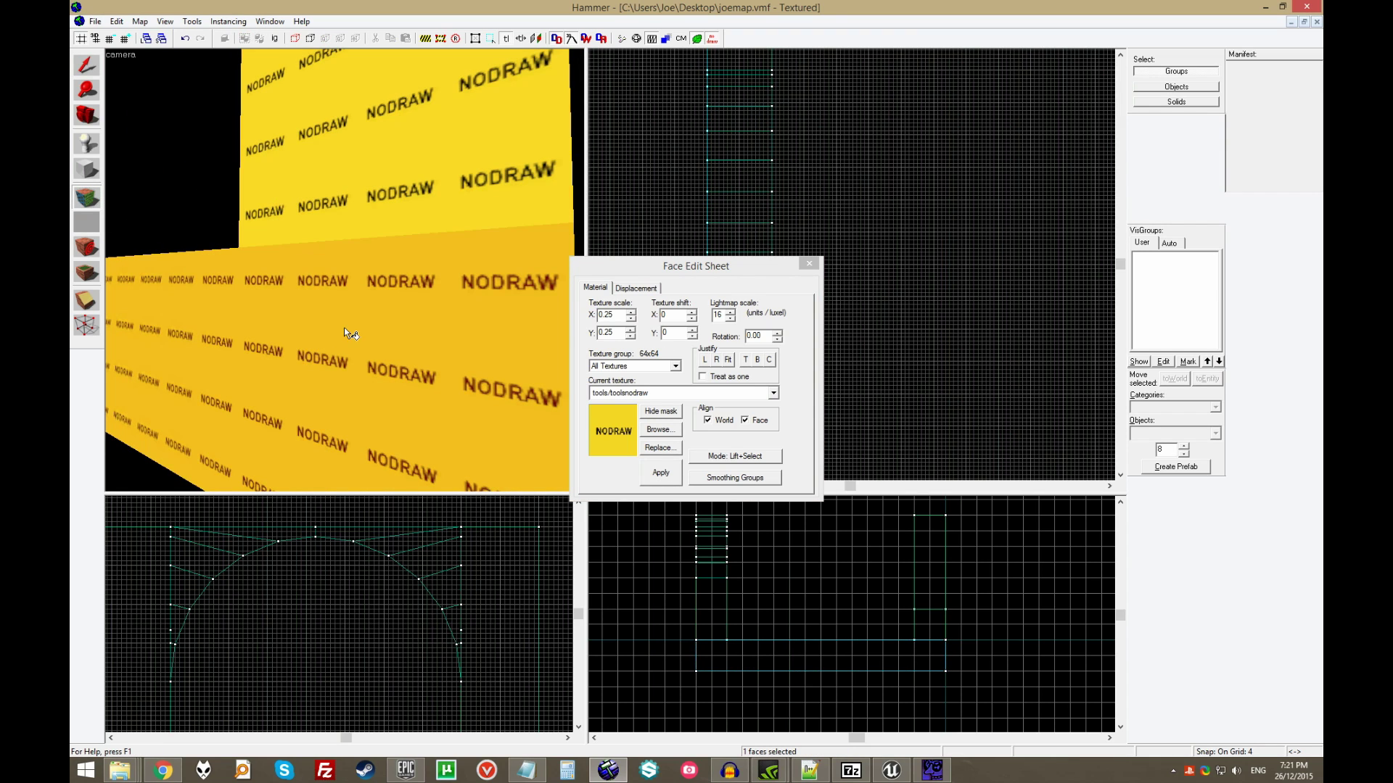
pyautogui.moveTo(668, 267); pyautogui.dragTo(922, 213)
pyautogui.scroll(-5, 384, 350)
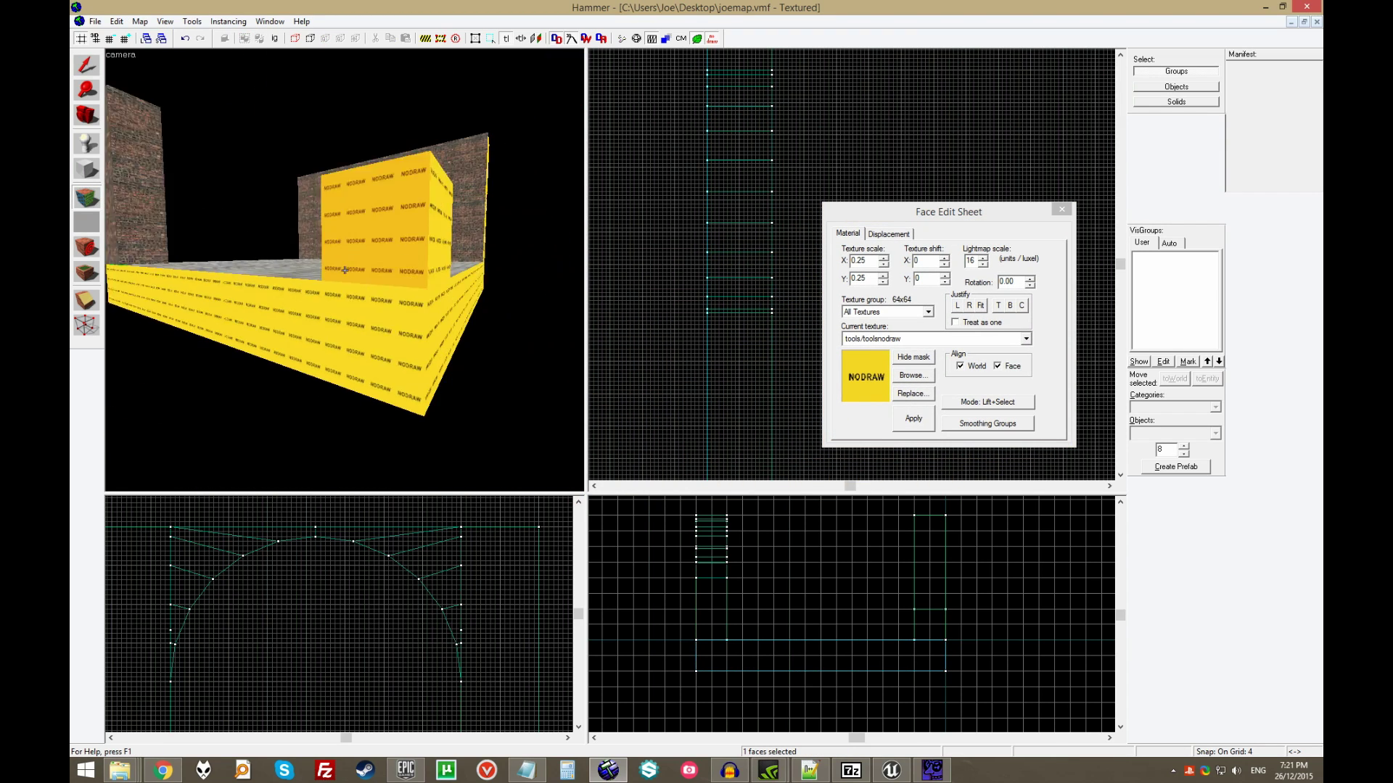
# - Fly around the corner block and sample one of its outer faces to inspect its texture
pyautogui.press('z')
pyautogui.press('w')
pyautogui.press('a')
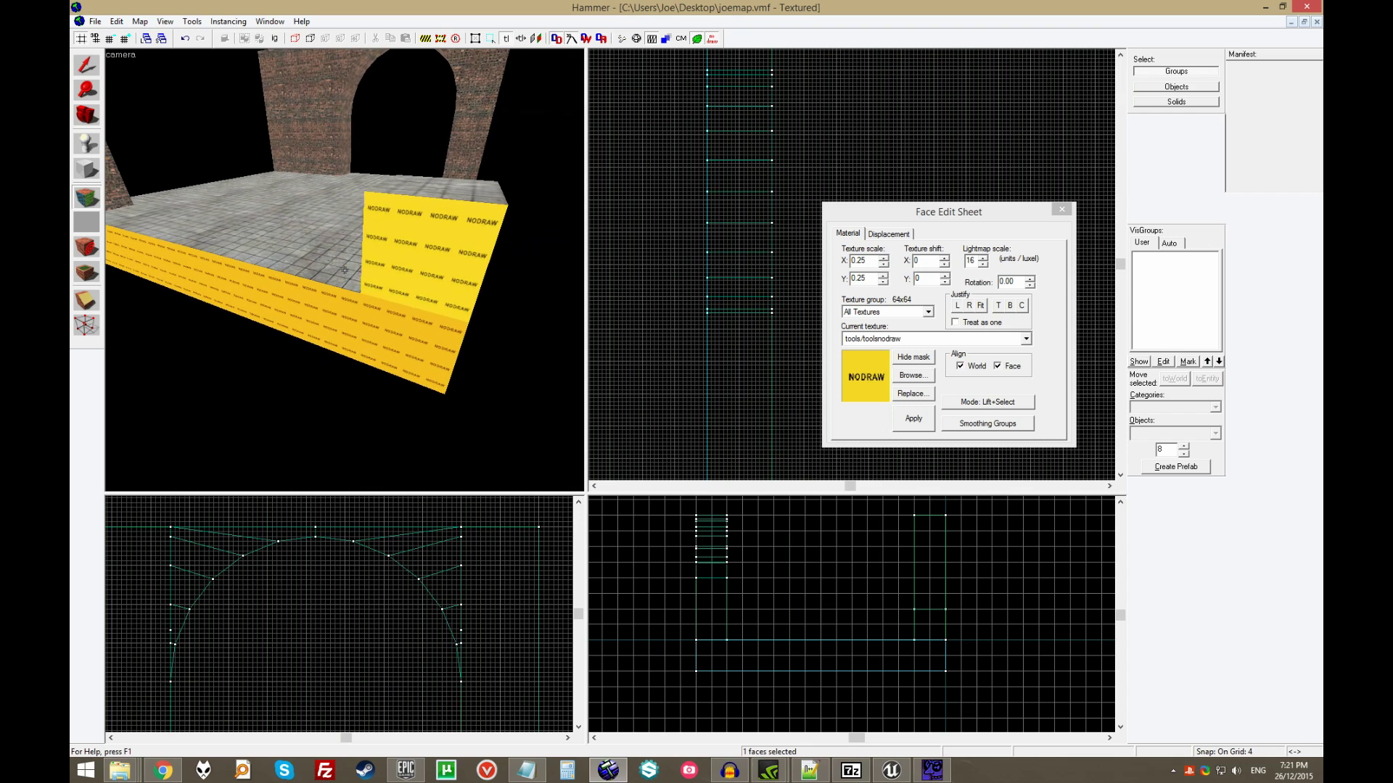
pyautogui.press('z')
pyautogui.click(406, 255)
pyautogui.press('z')
pyautogui.press('d')
pyautogui.press('w')
pyautogui.press('z')
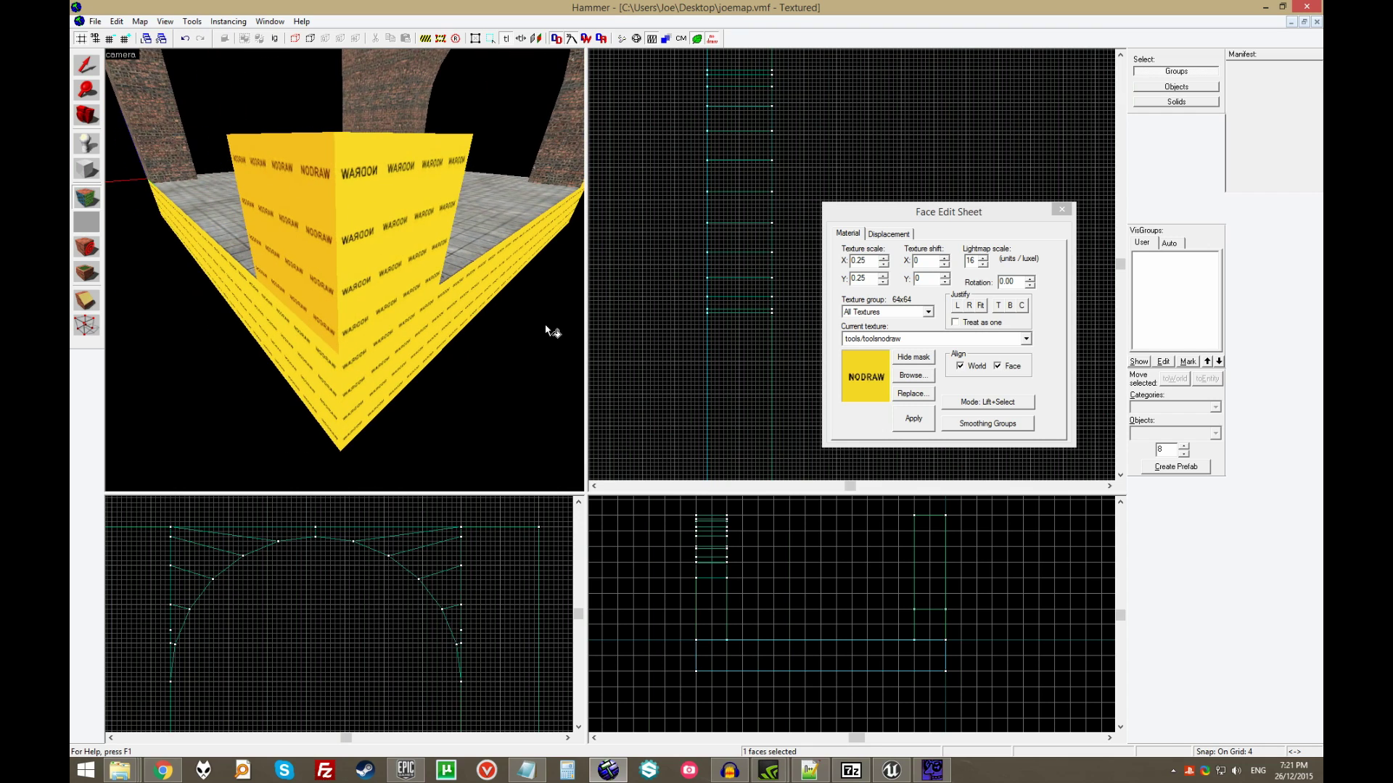
# - Clear the face selection and examine the outer sides and undersides of the map's brushes
pyautogui.press('Escape')
pyautogui.press('z')
pyautogui.press('a')
pyautogui.press('s')
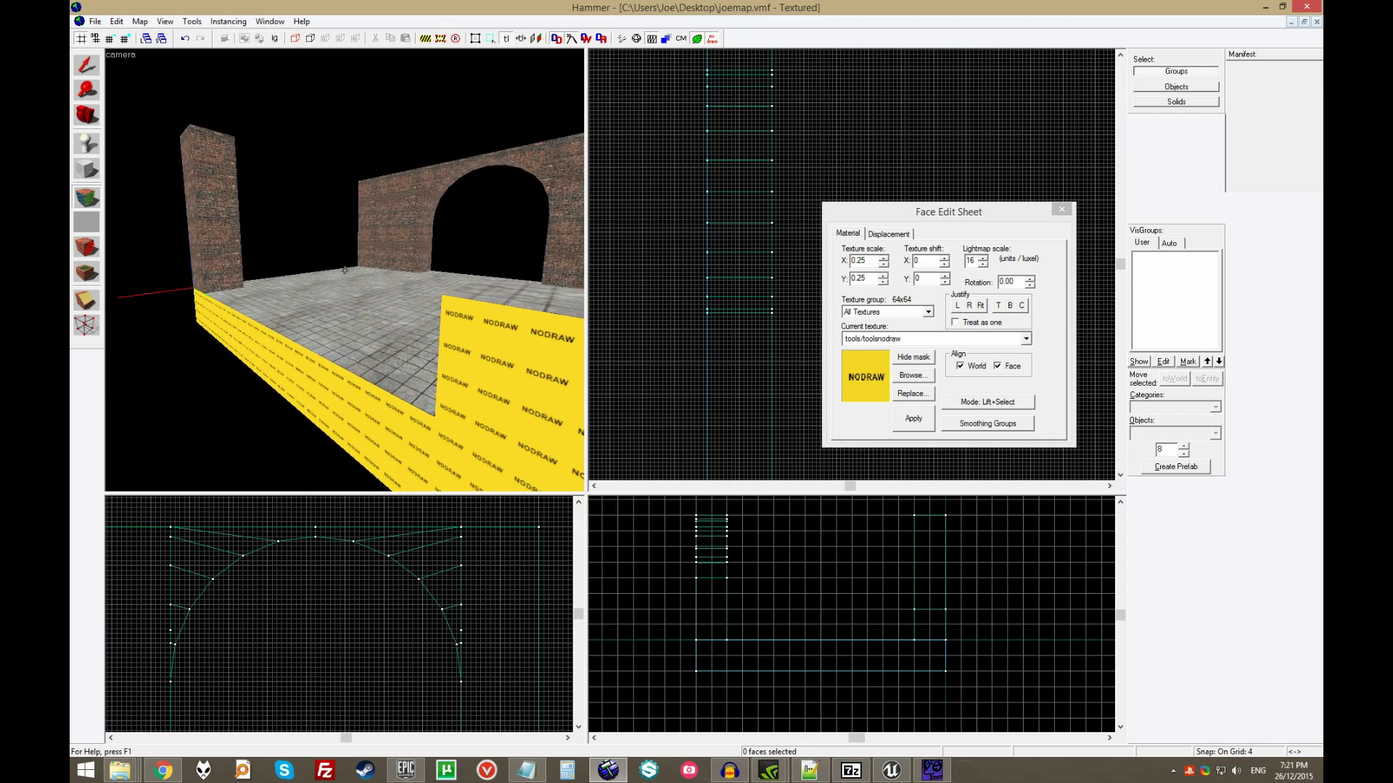
pyautogui.press('w')
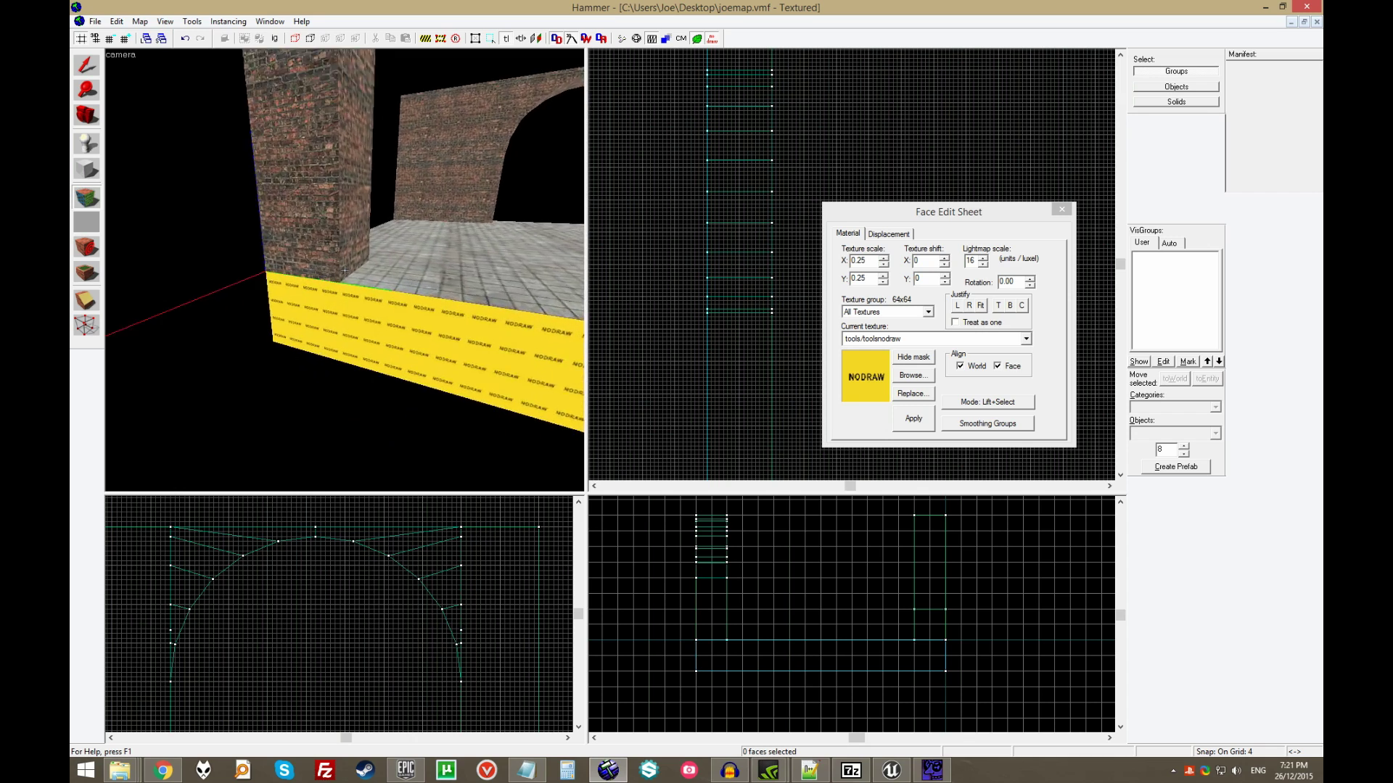
pyautogui.press('s')
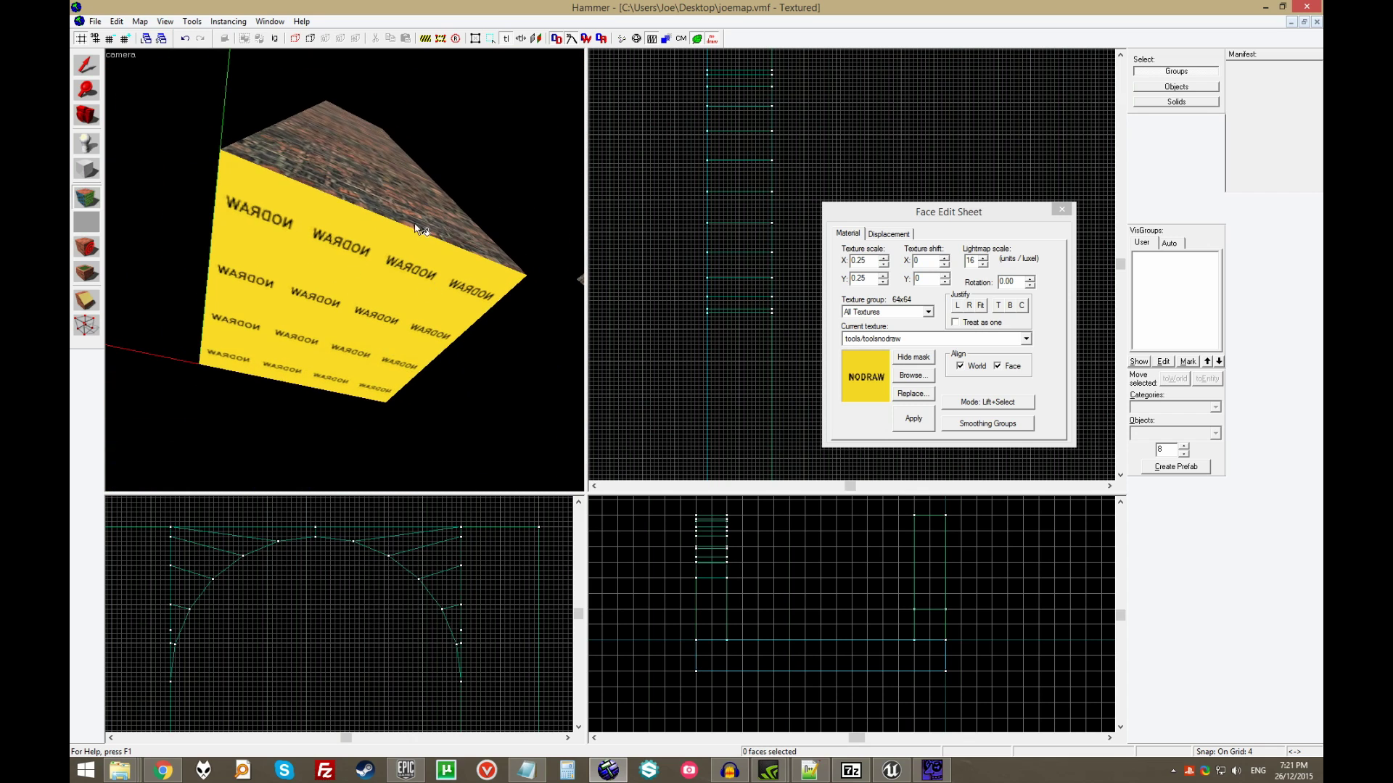
# - Select the pillar's nodraw underside, its brick side and the nodraw floor edge in turn to compare their textures
pyautogui.press('z')
pyautogui.click(403, 358)
pyautogui.click(394, 216)
pyautogui.press('z')
pyautogui.press('s')
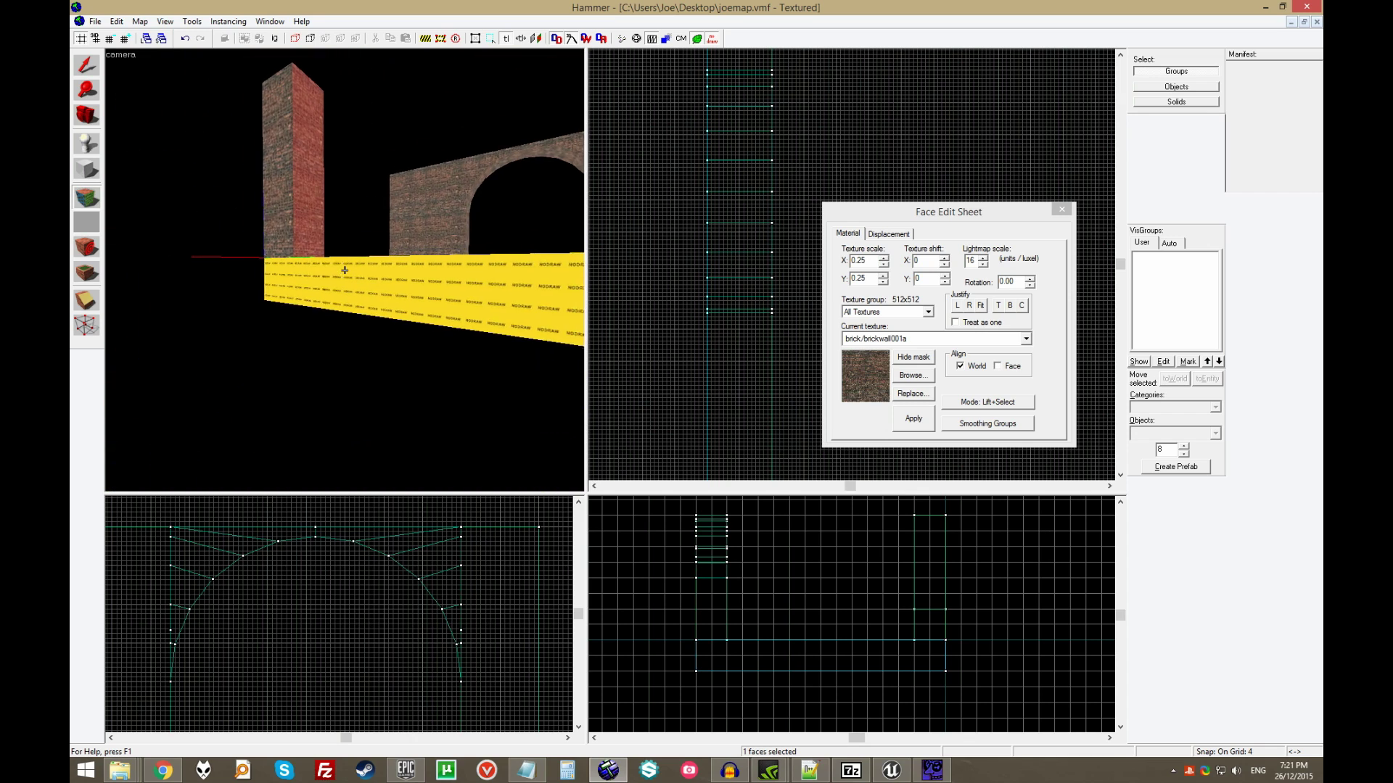
pyautogui.press('z')
pyautogui.click(371, 279)
pyautogui.press('z')
pyautogui.press('d')
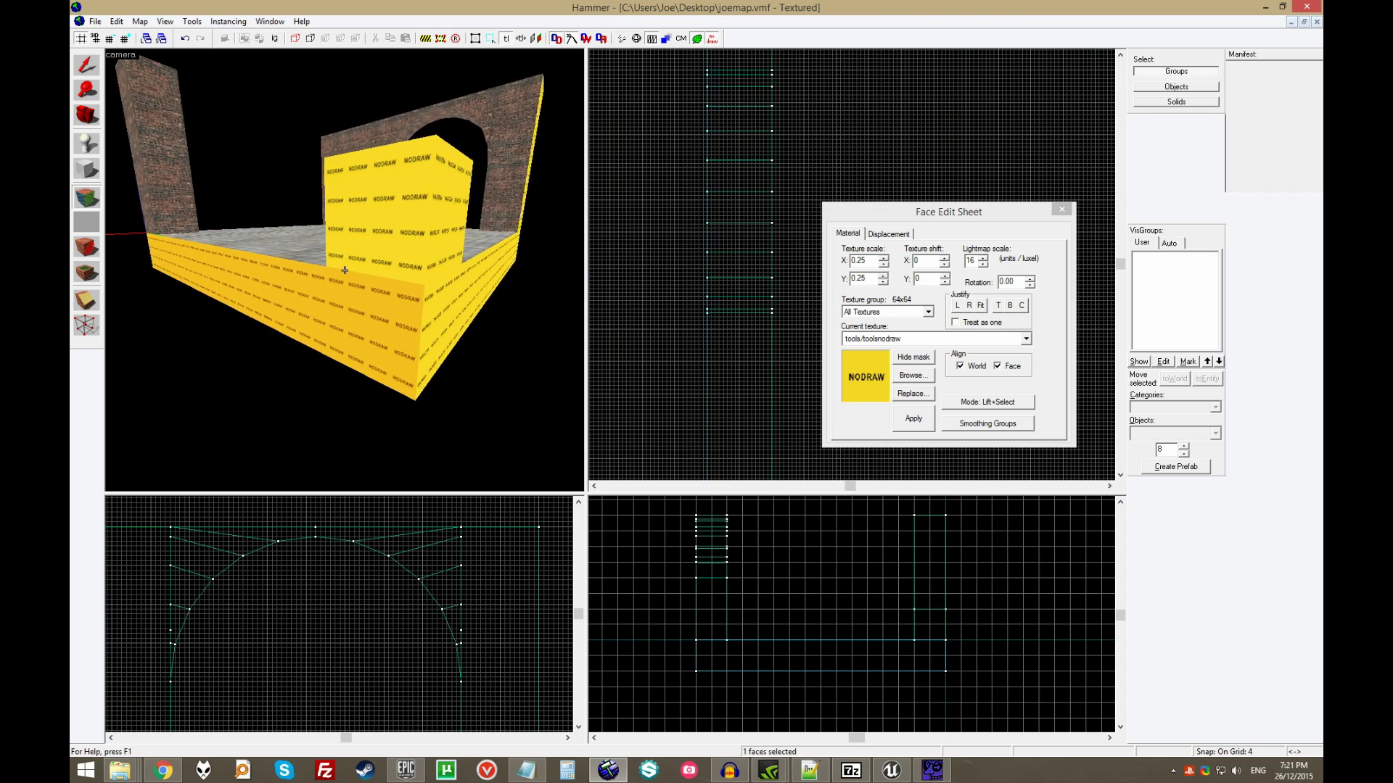
# - Turn off the display of nodraw faces and inspect the map without them
pyautogui.press('a')
pyautogui.press('s')
pyautogui.click(642, 330)
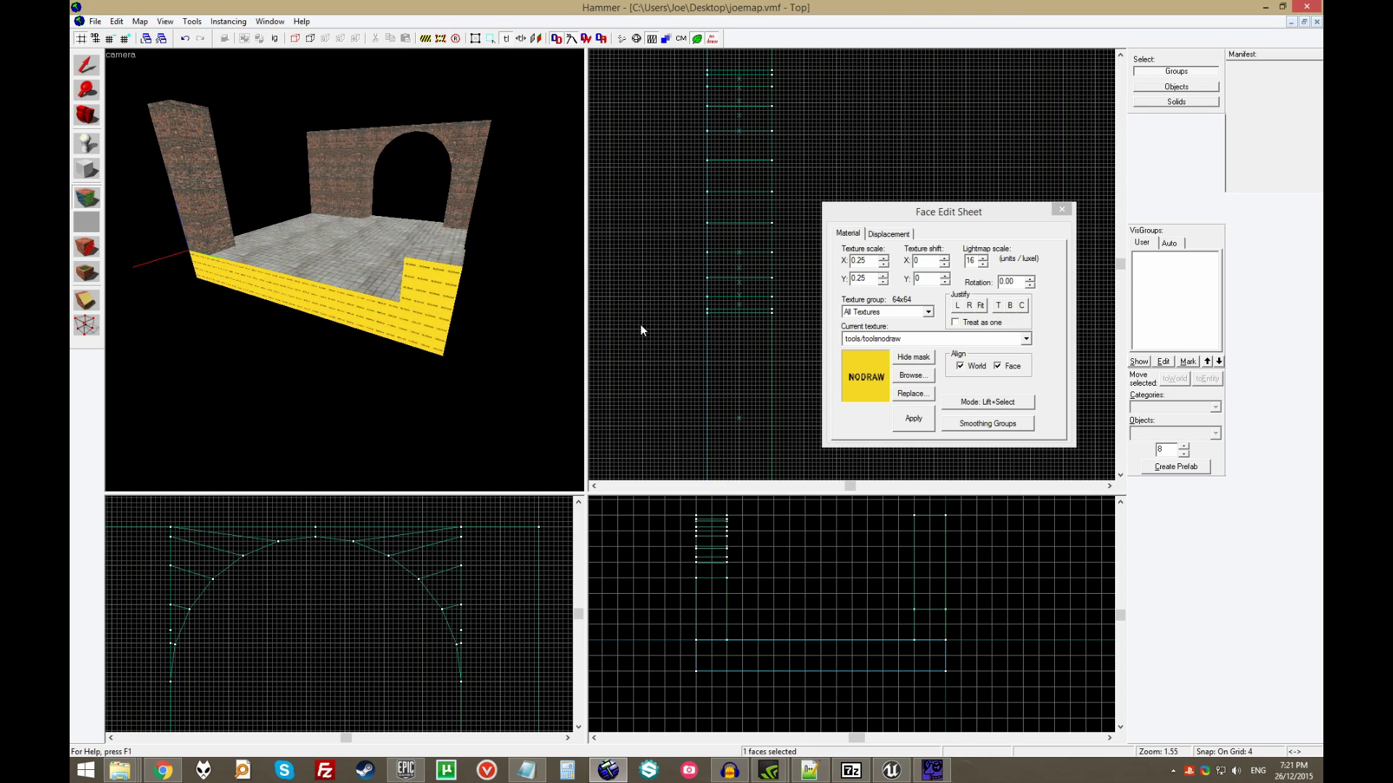
pyautogui.click(712, 40)
pyautogui.click(344, 269)
pyautogui.moveTo(344, 269); pyautogui.dragTo(344, 270)
pyautogui.press('w')
pyautogui.press('s')
pyautogui.press('z')
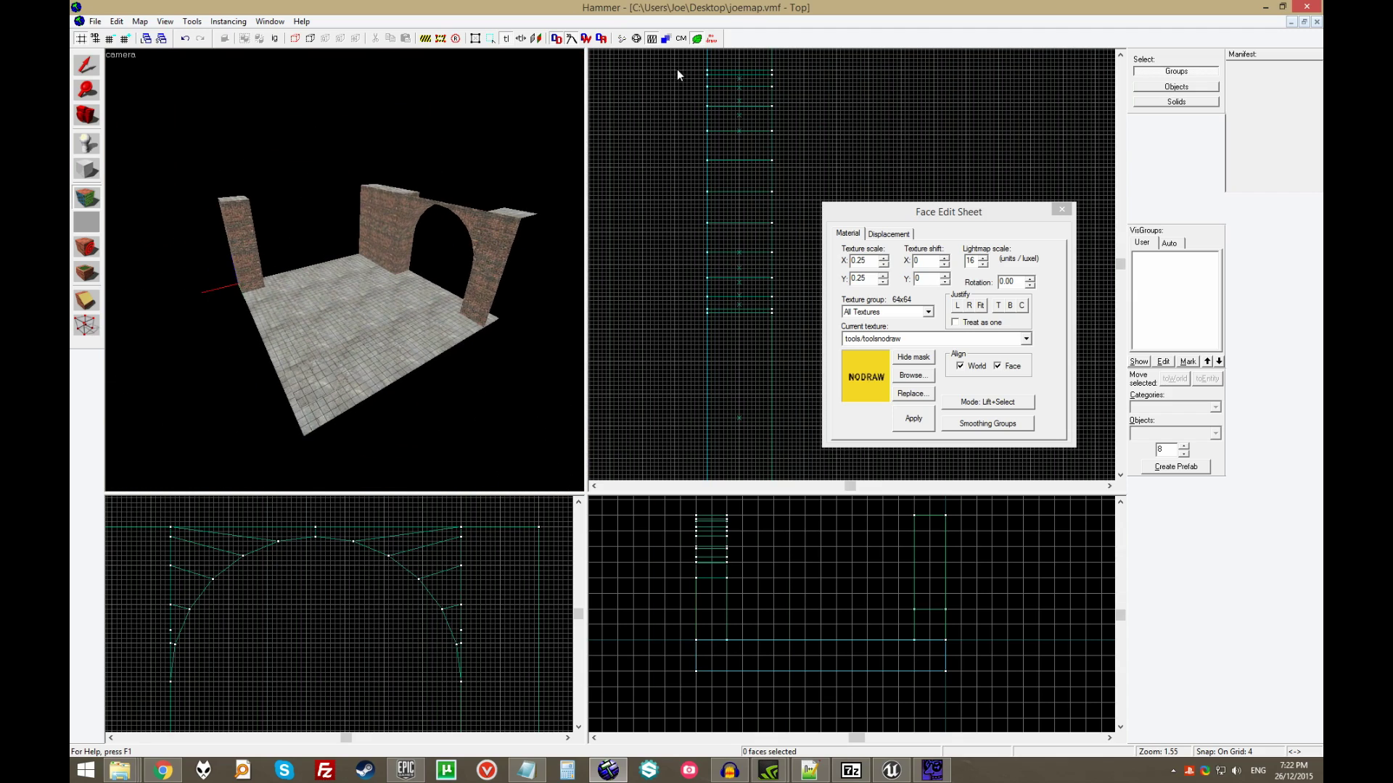
# - Turn the display of nodraw faces back on and look across the floor towards the arch
pyautogui.click(712, 40)
pyautogui.press('z')
pyautogui.press('w')
pyautogui.press('z')
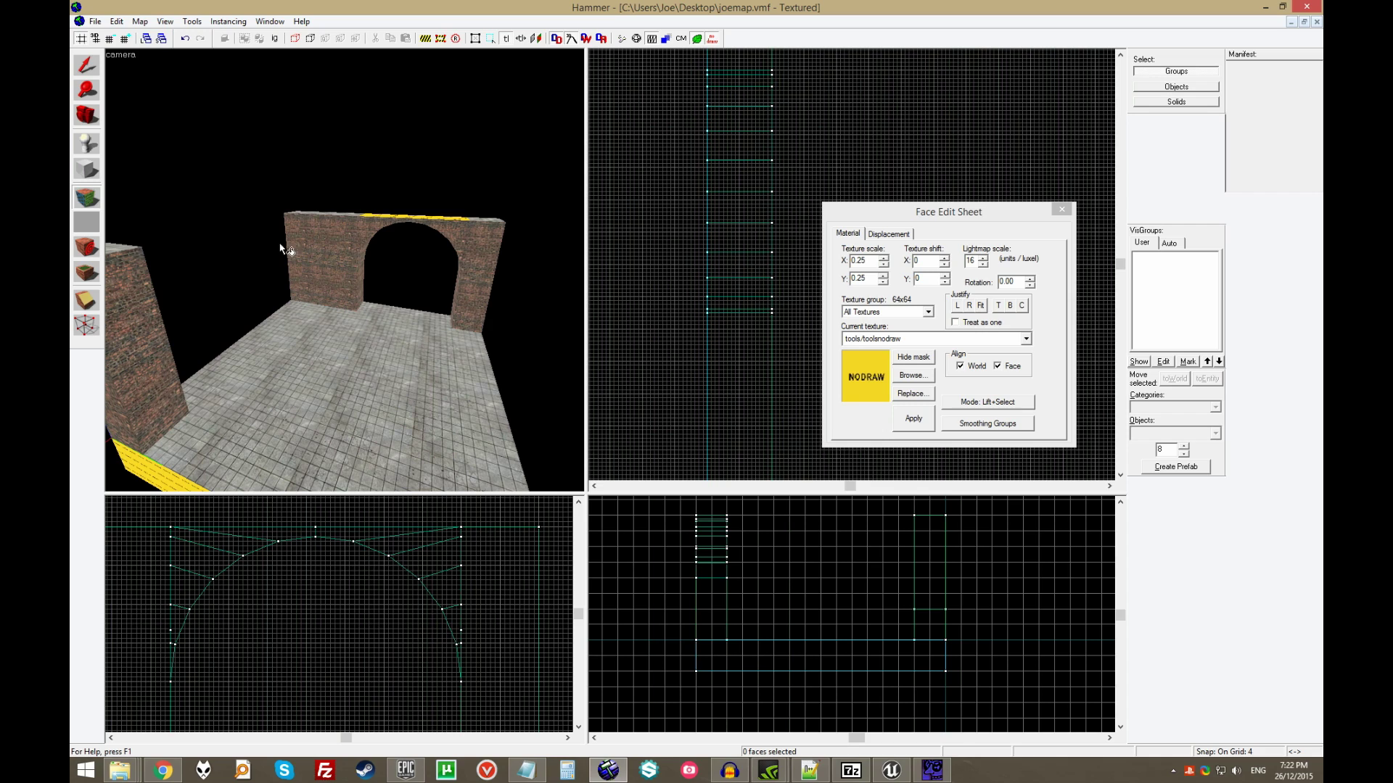
# - Switch to the Selection tool and check how the floor and pillar pieces are grouped
pyautogui.click(82, 64)
pyautogui.click(315, 326)
pyautogui.click(335, 306)
pyautogui.click(322, 354)
pyautogui.click(236, 268)
pyautogui.press('z')
pyautogui.press('z')
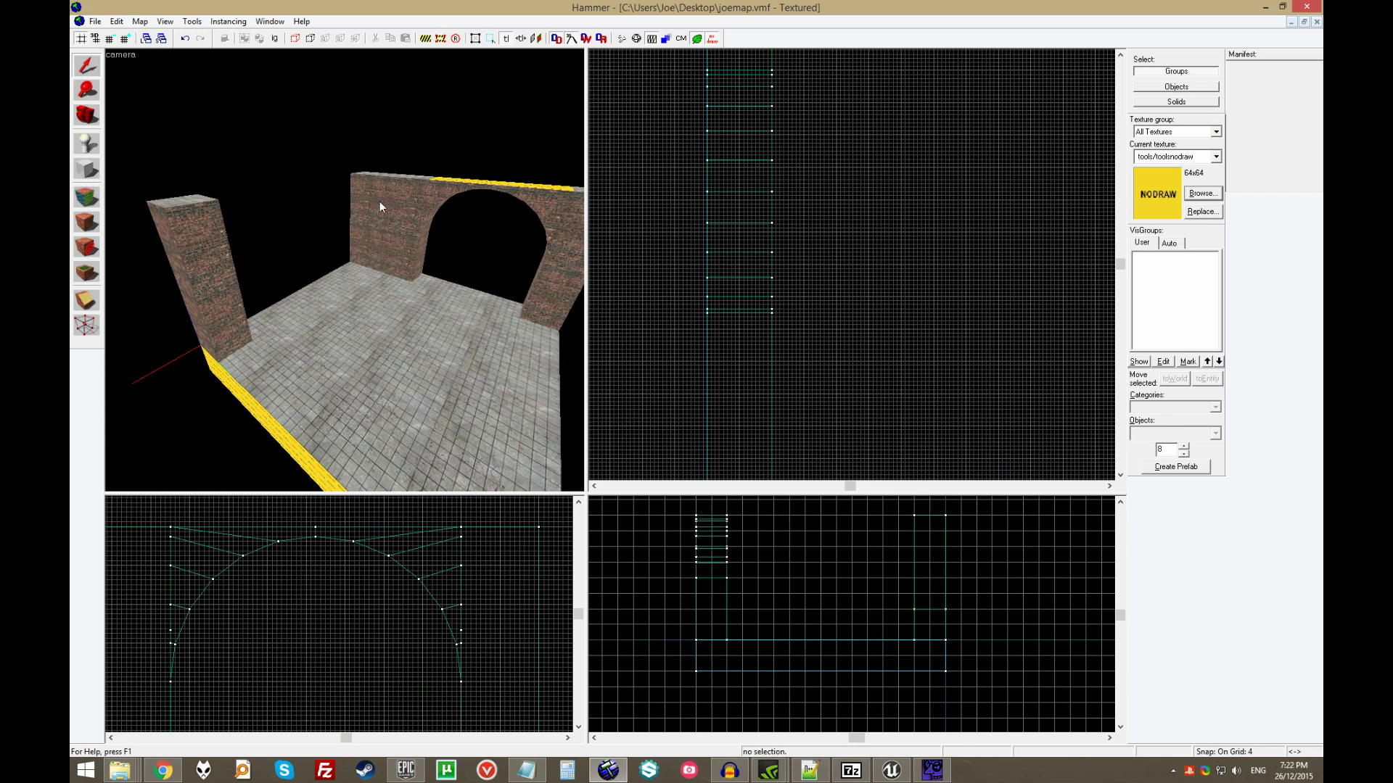
# - Select the group of wall and pillar brushes and examine it from farther outside the map
pyautogui.click(389, 182)
pyautogui.click(340, 262)
pyautogui.click(356, 236)
pyautogui.press('z')
pyautogui.press('s')
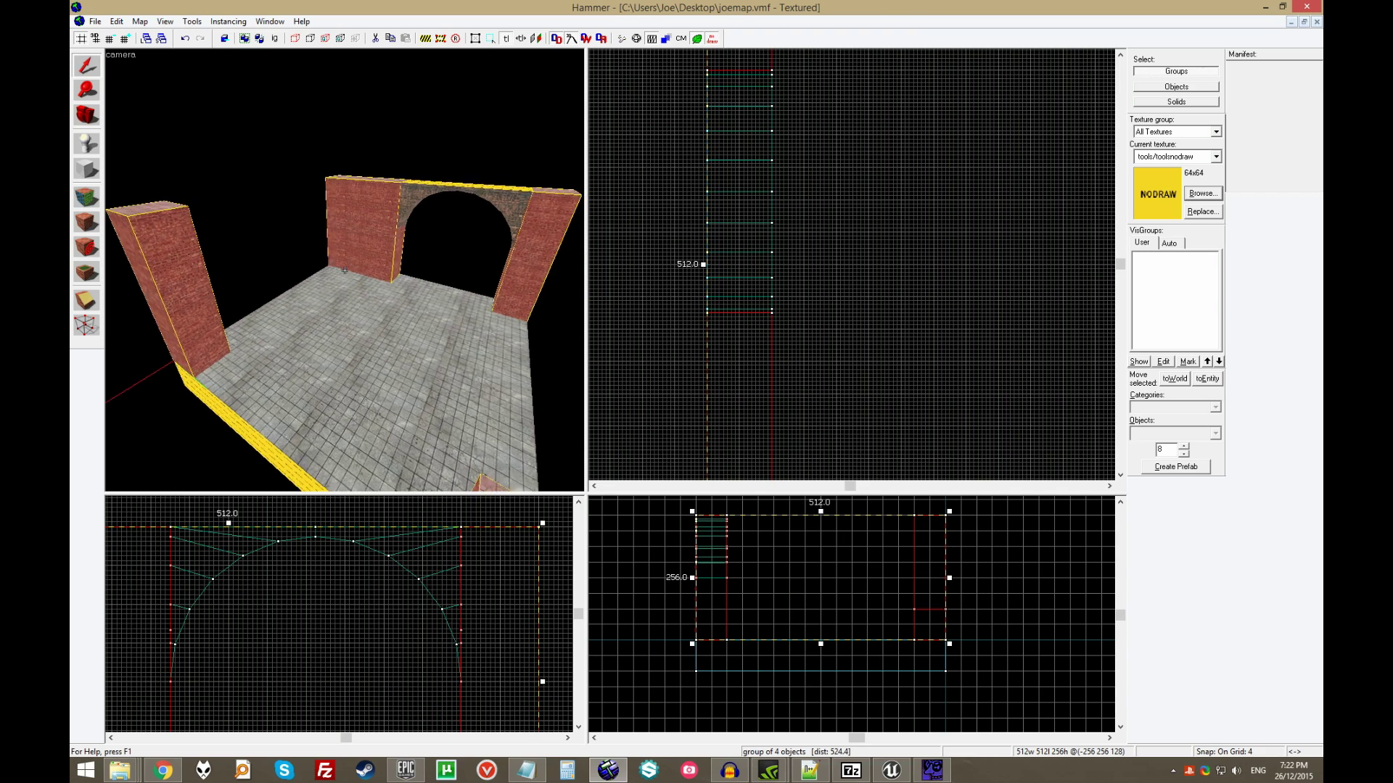
pyautogui.moveTo(345, 270); pyautogui.dragTo(345, 270)
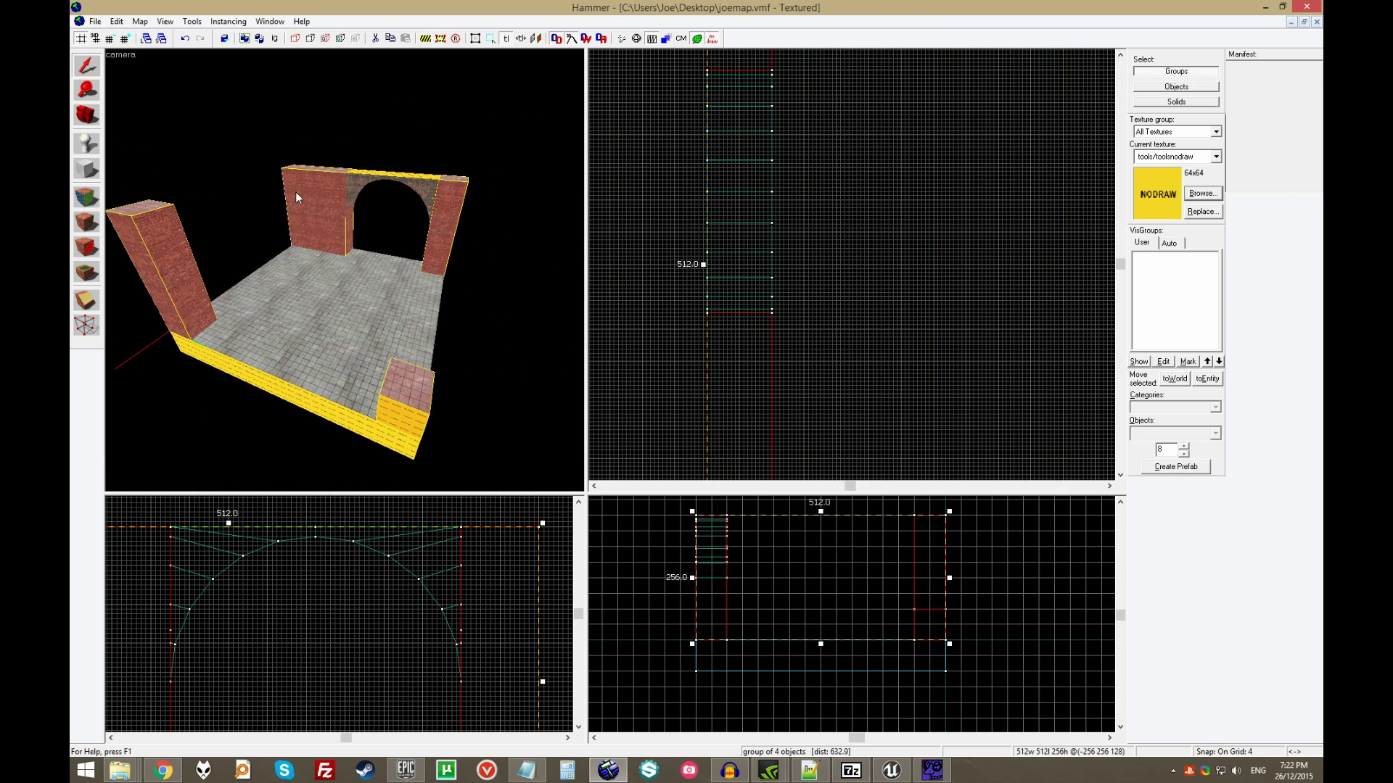
pyautogui.press('z')
pyautogui.press('z')
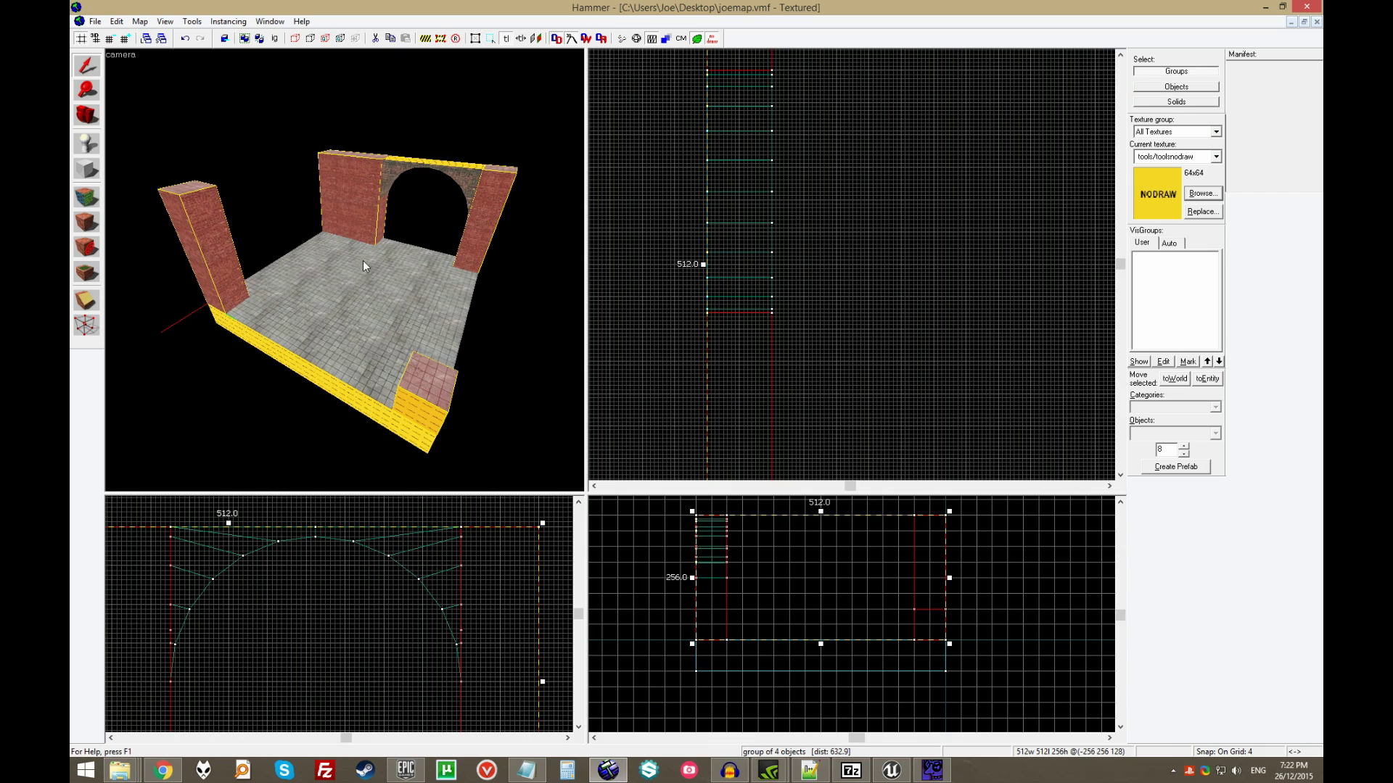
# - Maximize the 3D view and select the brush group forming the arch
pyautogui.hotkey('shift', 'z')
pyautogui.click(710, 181)
pyautogui.press('z')
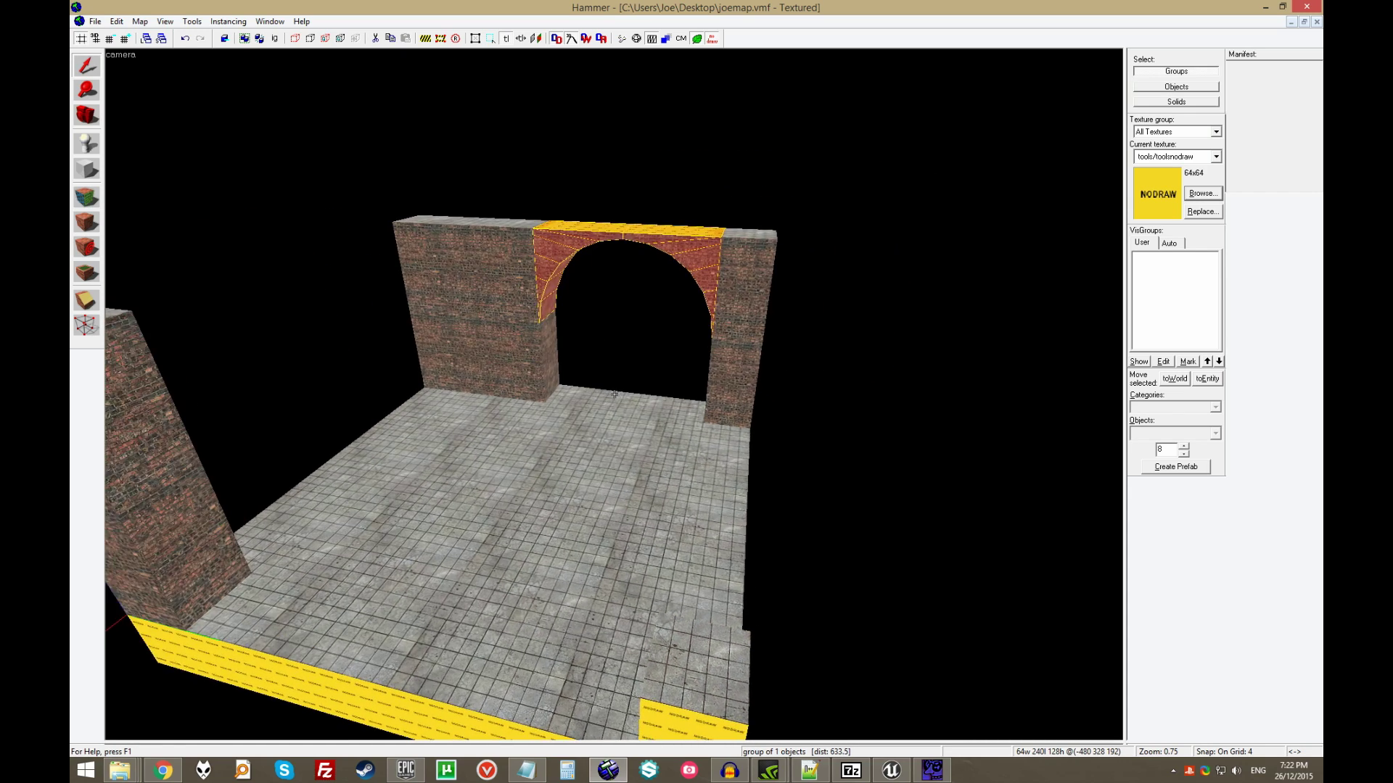
pyautogui.press('d')
pyautogui.press('w')
pyautogui.press('a')
pyautogui.press('z')
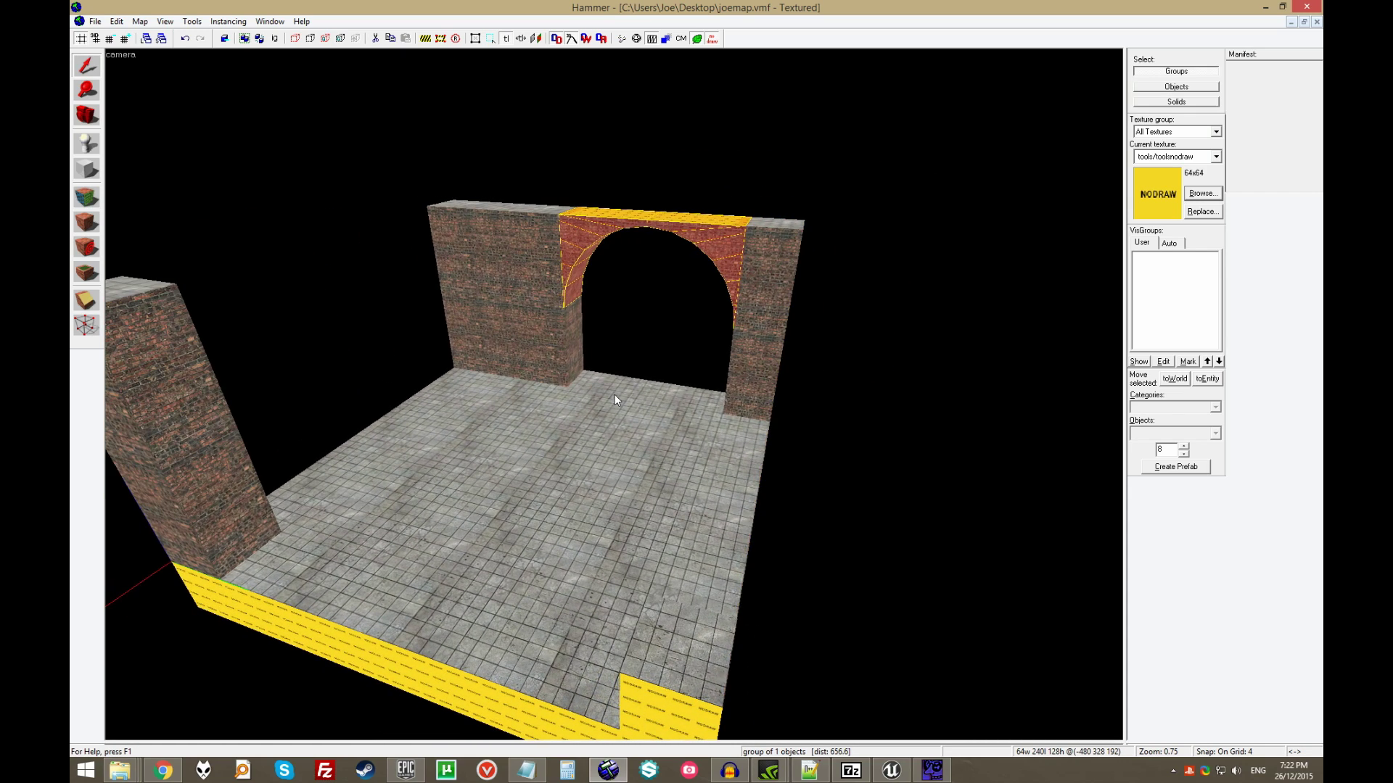
# - Set selection to Solids, pick individual pieces of the arch, and return selection to Groups
pyautogui.click(1175, 102)
pyautogui.click(616, 246)
pyautogui.click(730, 255)
pyautogui.click(693, 219)
pyautogui.click(1197, 72)
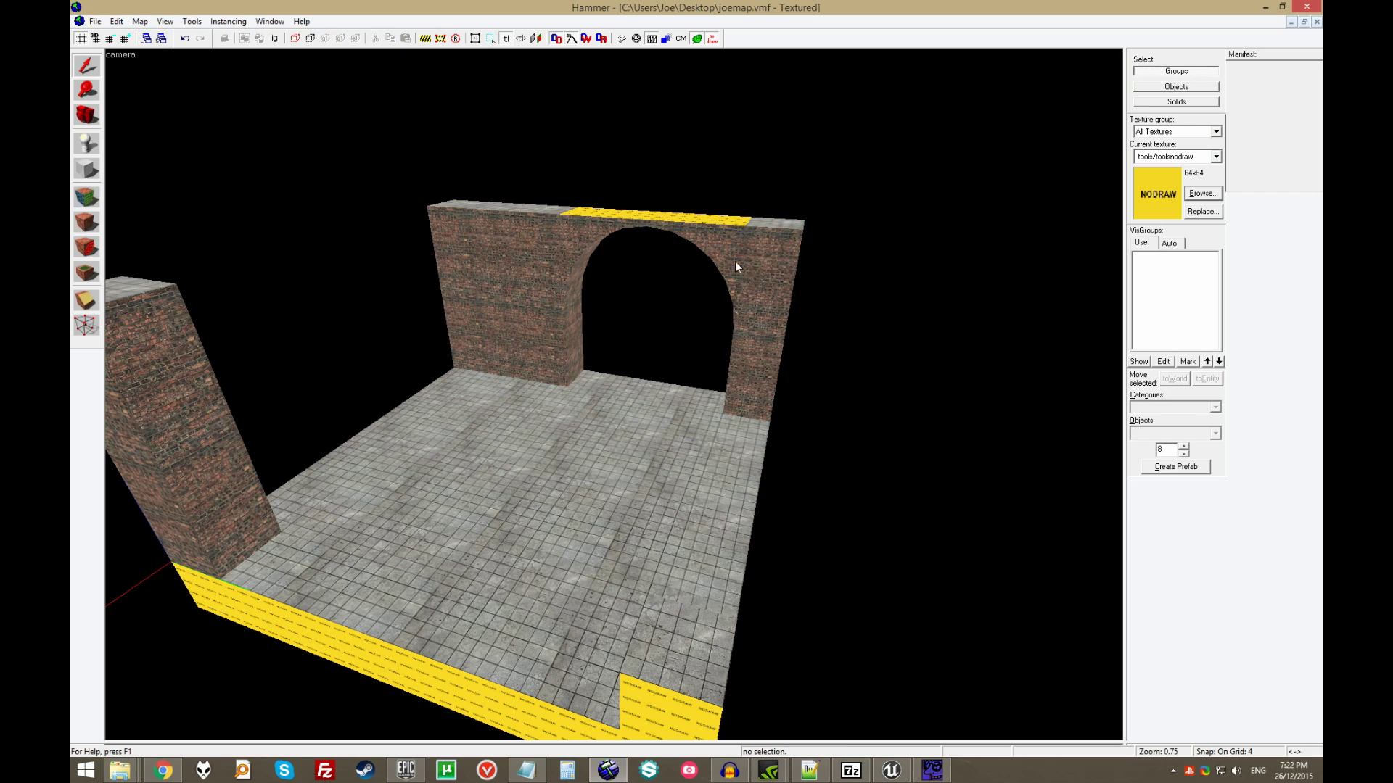
# - Pick the floor and its corner block, fly closer to the arch wall, and clear the selection
pyautogui.click(599, 656)
pyautogui.click(671, 673)
pyautogui.click(549, 612)
pyautogui.press('z')
pyautogui.press('d')
pyautogui.press('w')
pyautogui.press('a')
pyautogui.press('a')
pyautogui.press('d')
pyautogui.press('a')
pyautogui.press('w')
pyautogui.press('Escape')
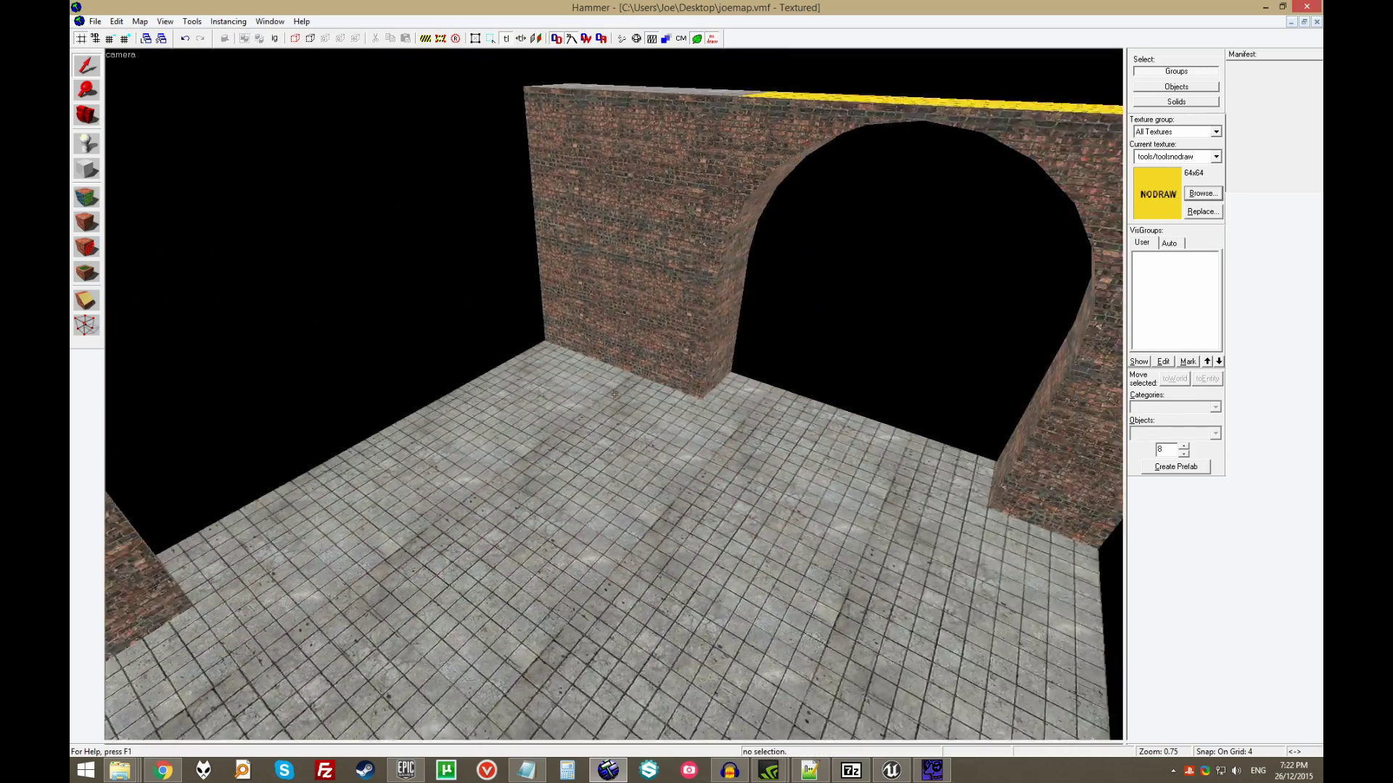
# - Examine the arch wall from above and from its outer end, including its nodraw-textured top
pyautogui.press('s')
pyautogui.press('d')
pyautogui.press('w')
pyautogui.press('a')
pyautogui.press('s')
pyautogui.press('d')
pyautogui.press('w')
pyautogui.press('a')
pyautogui.press('z')
pyautogui.press('z')
pyautogui.press('d')
pyautogui.press('s')
pyautogui.press('d')
pyautogui.press('z')
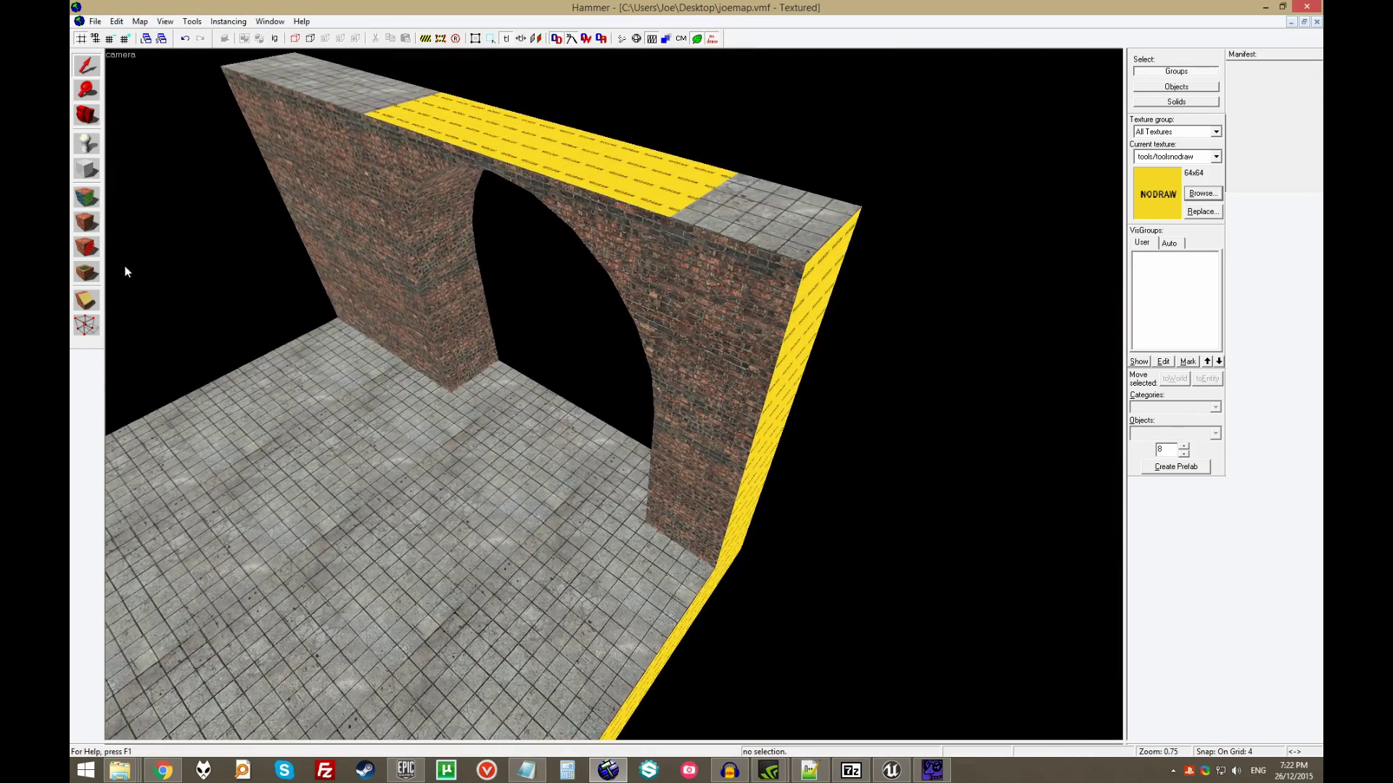
# - Apply the concrete/concretefloor001a texture from the wall end's top face to the nodraw faces above the arch
pyautogui.click(87, 197)
pyautogui.click(723, 217)
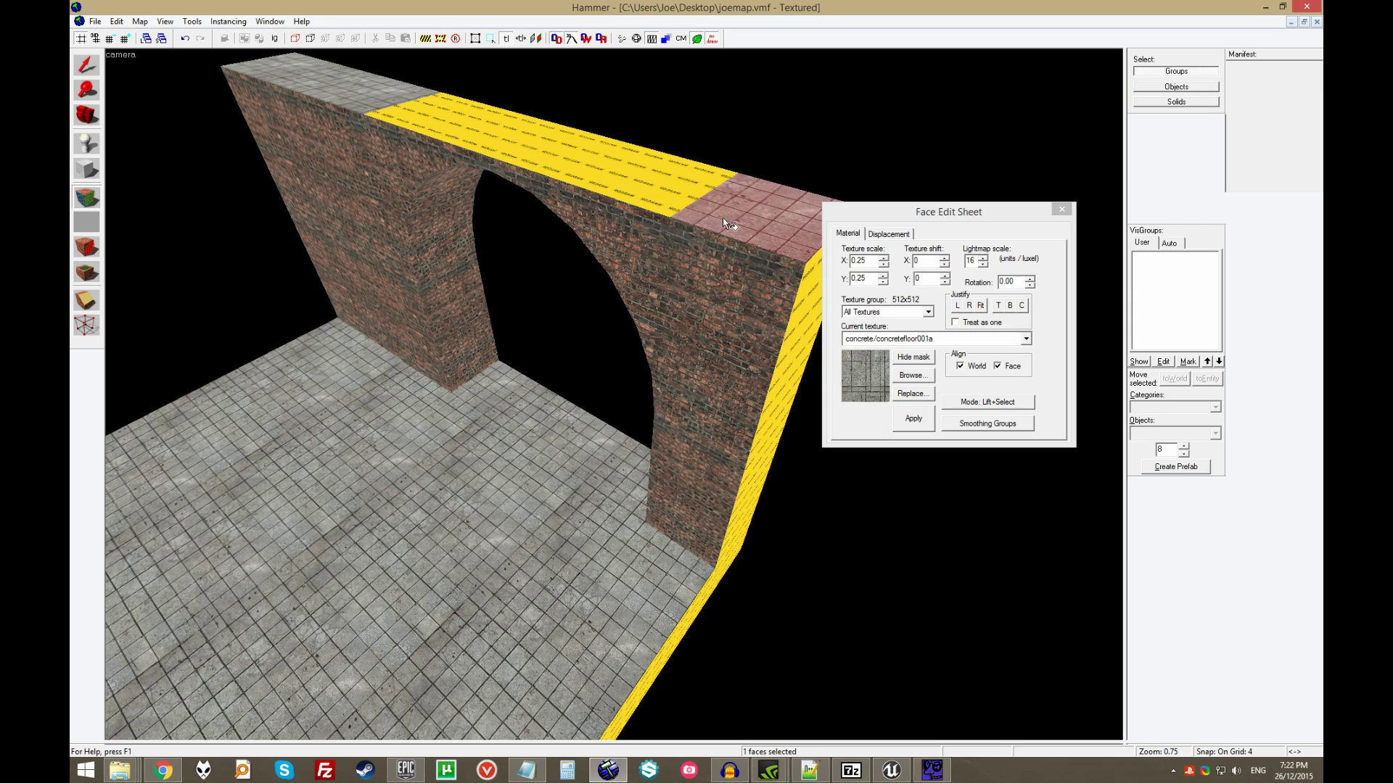
pyautogui.rightClick(653, 185)
pyautogui.rightClick(450, 123)
pyautogui.click(89, 58)
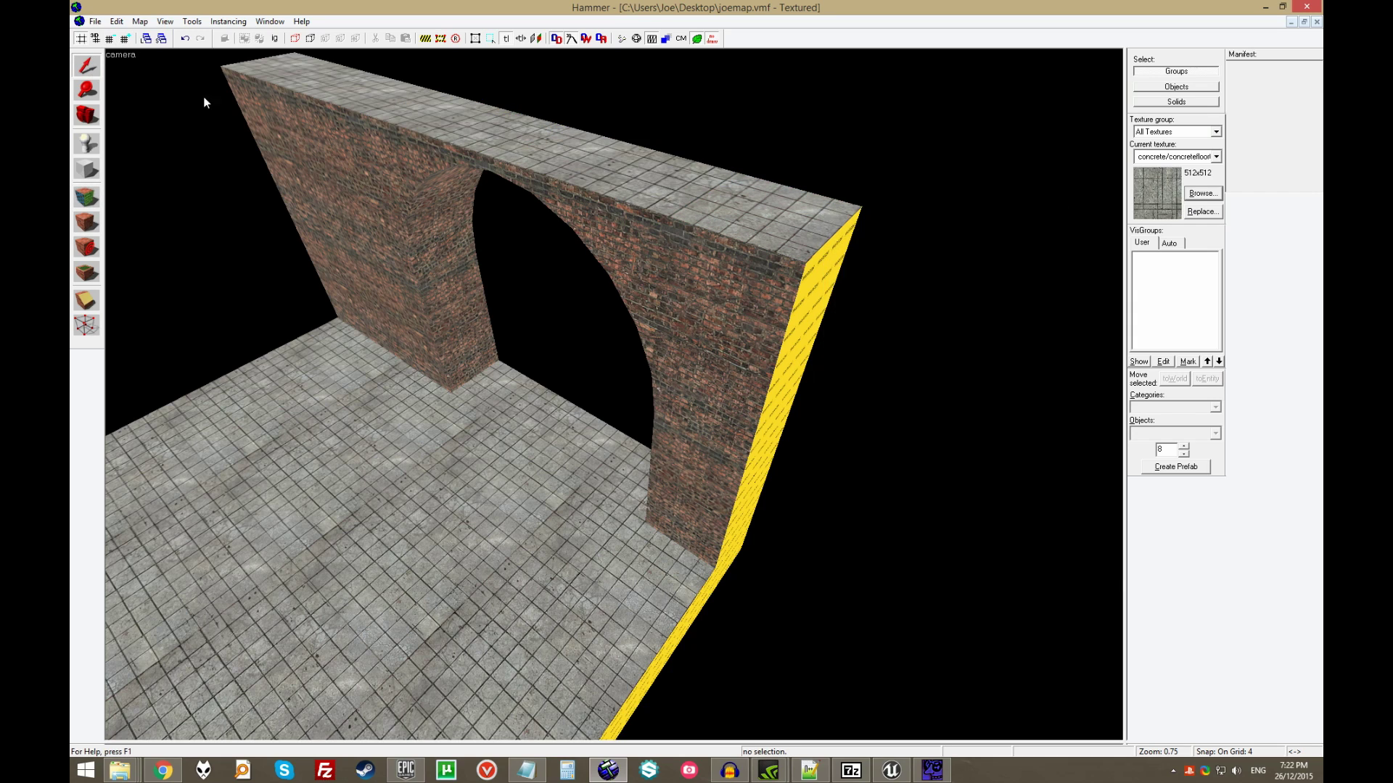
# - View the whole map from above its outer corner and examine the nodraw edges of the floor
pyautogui.press('z')
pyautogui.press('s')
pyautogui.press('a')
pyautogui.press('z')
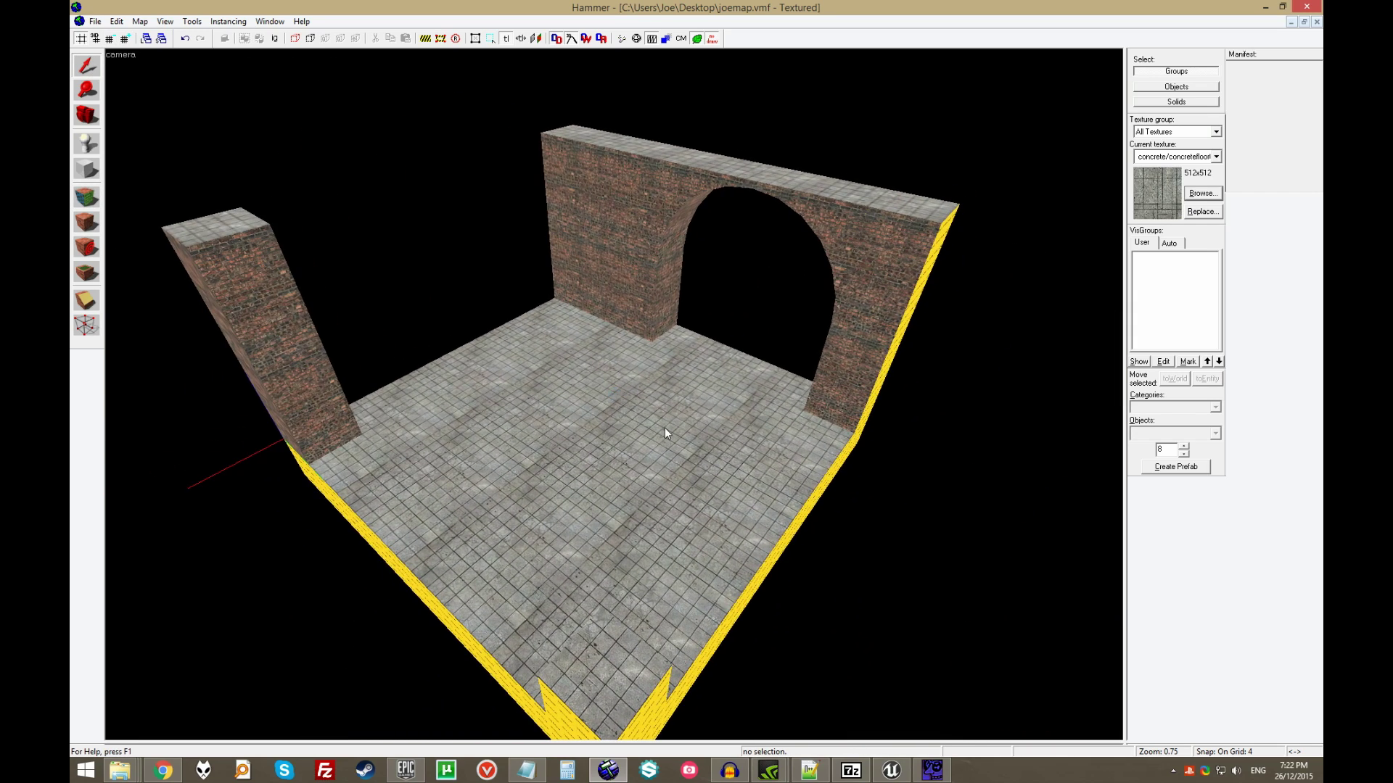
pyautogui.click(414, 542)
pyautogui.click(840, 594)
# - Switch to GCFScape and place its window to review the contents of source materials.gcf
pyautogui.click(938, 772)
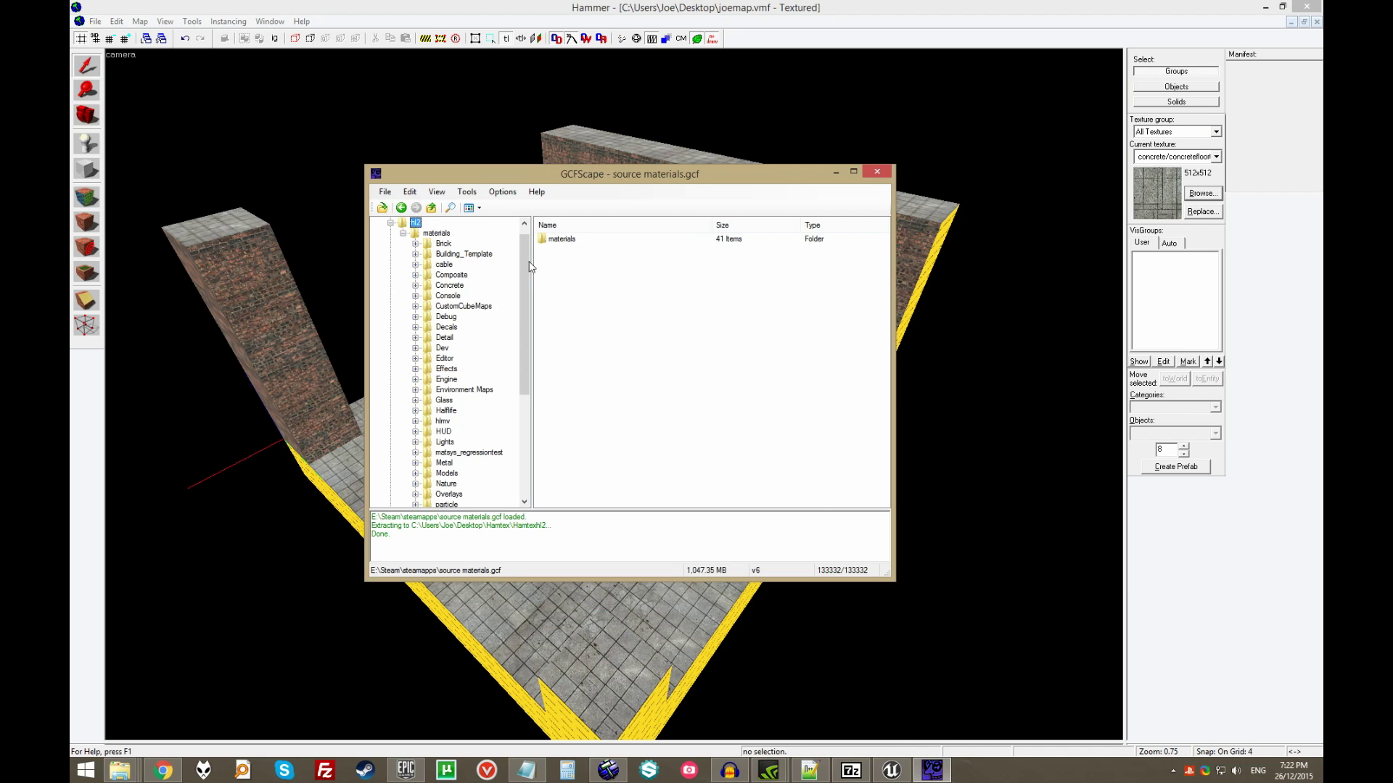
pyautogui.moveTo(524, 266); pyautogui.dragTo(549, 254)
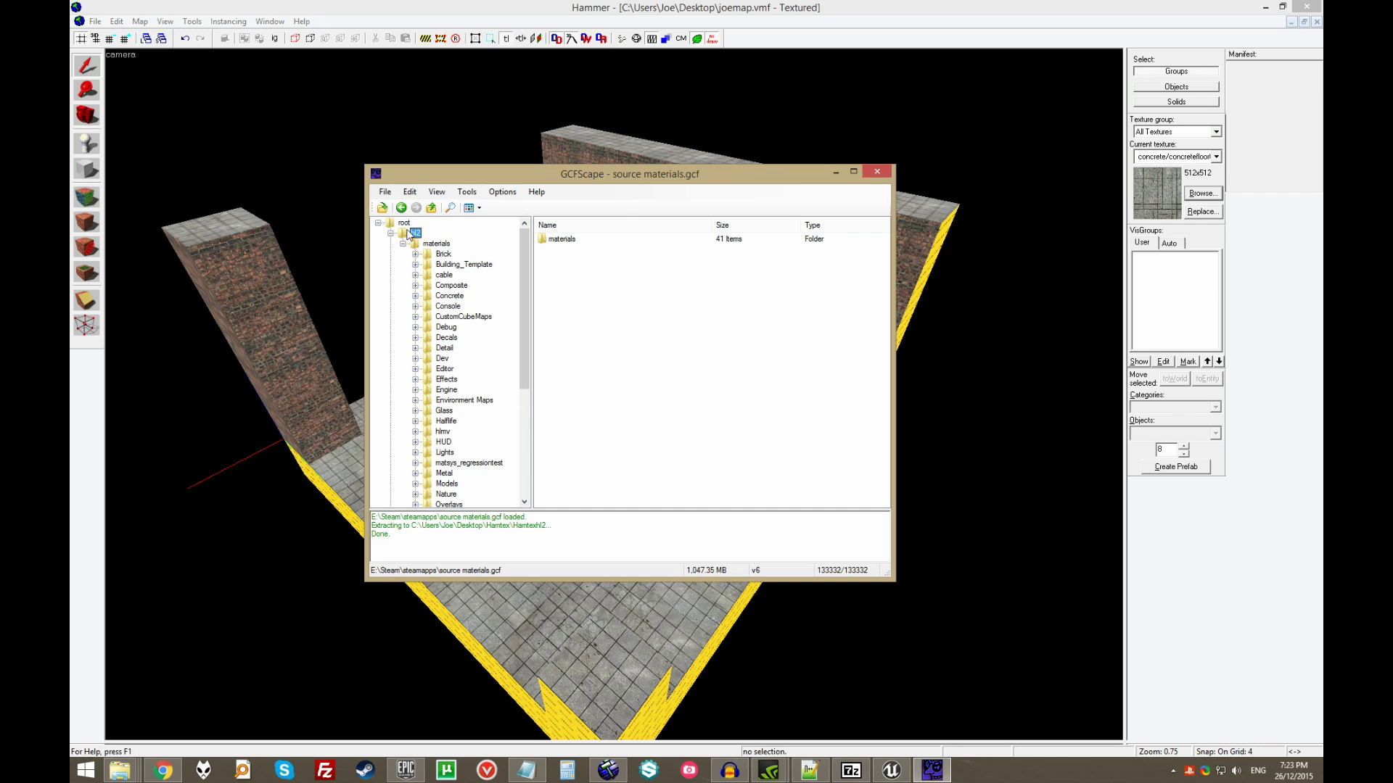
pyautogui.moveTo(593, 181); pyautogui.dragTo(524, 118)
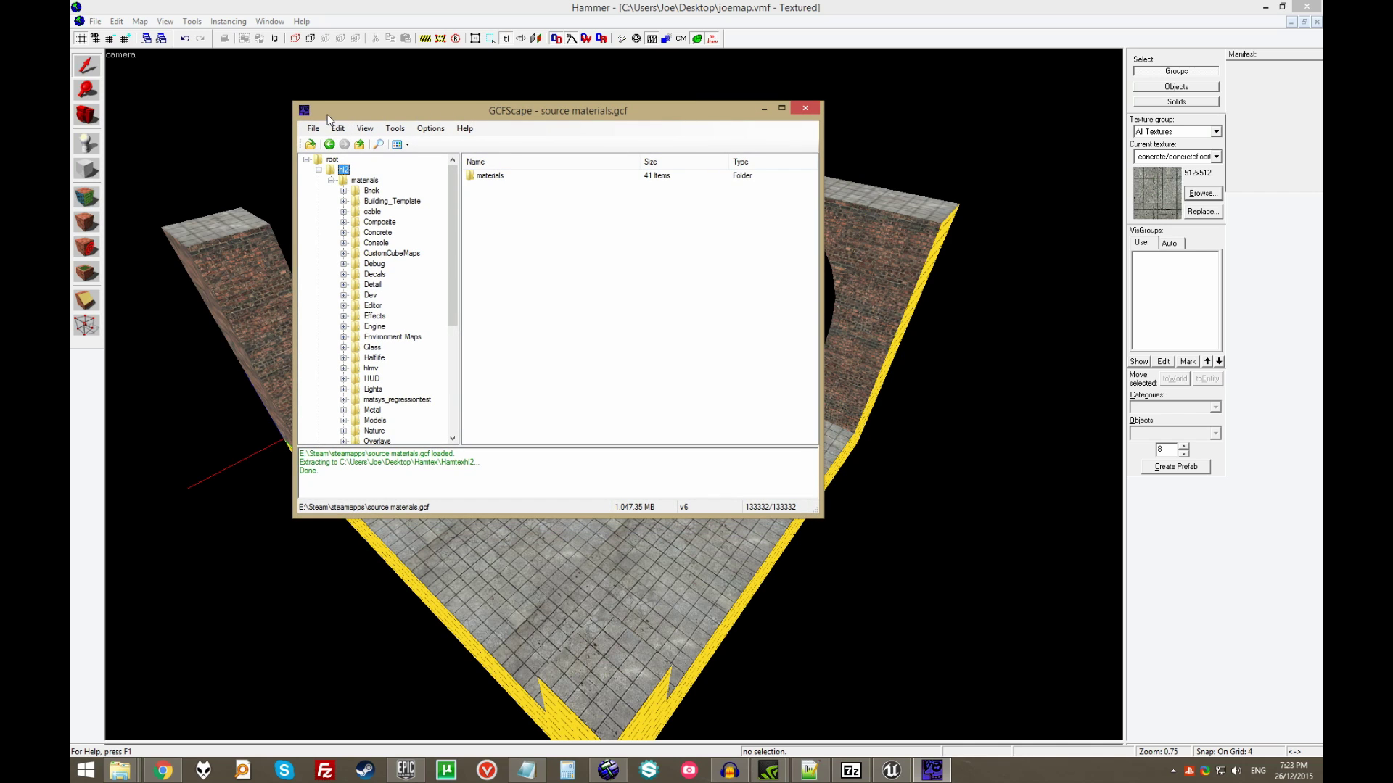
pyautogui.moveTo(327, 118); pyautogui.dragTo(440, 182)
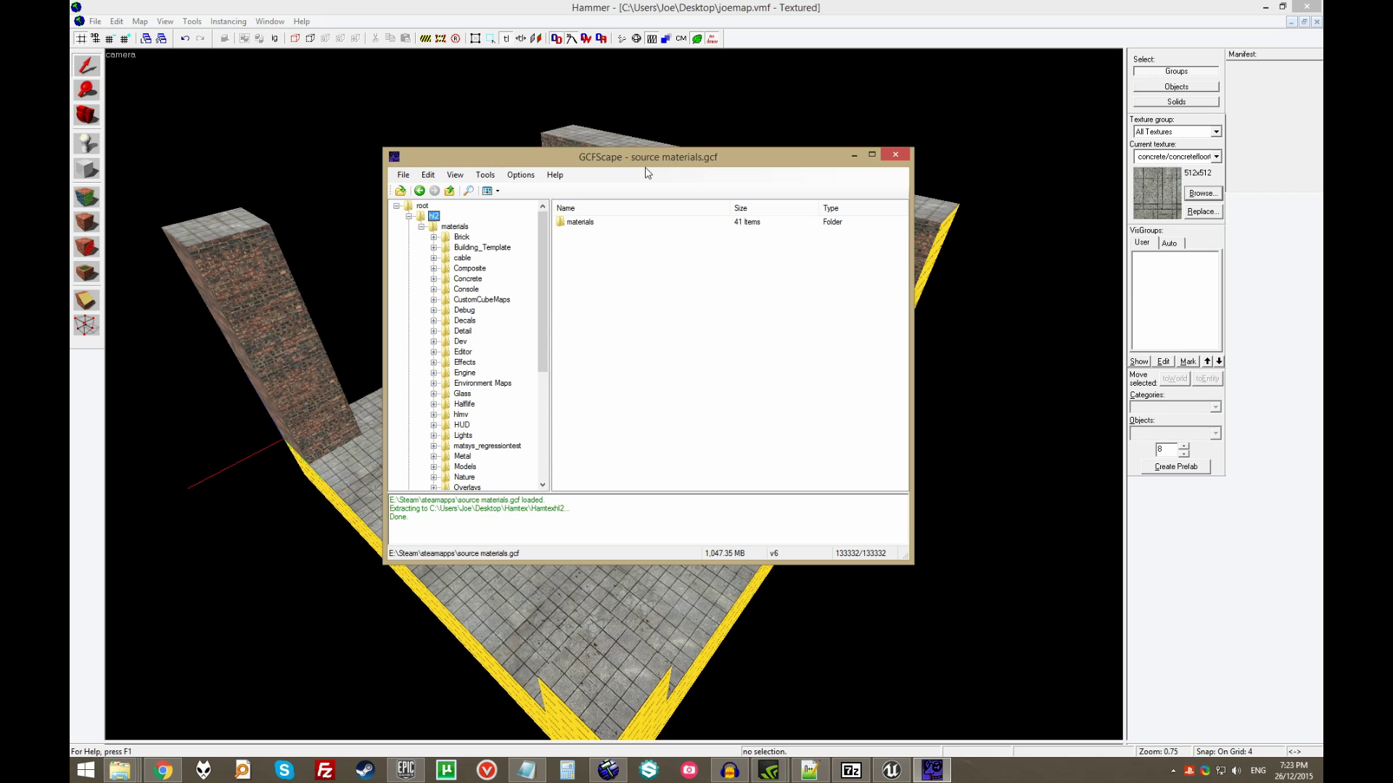
pyautogui.moveTo(647, 173); pyautogui.dragTo(652, 108)
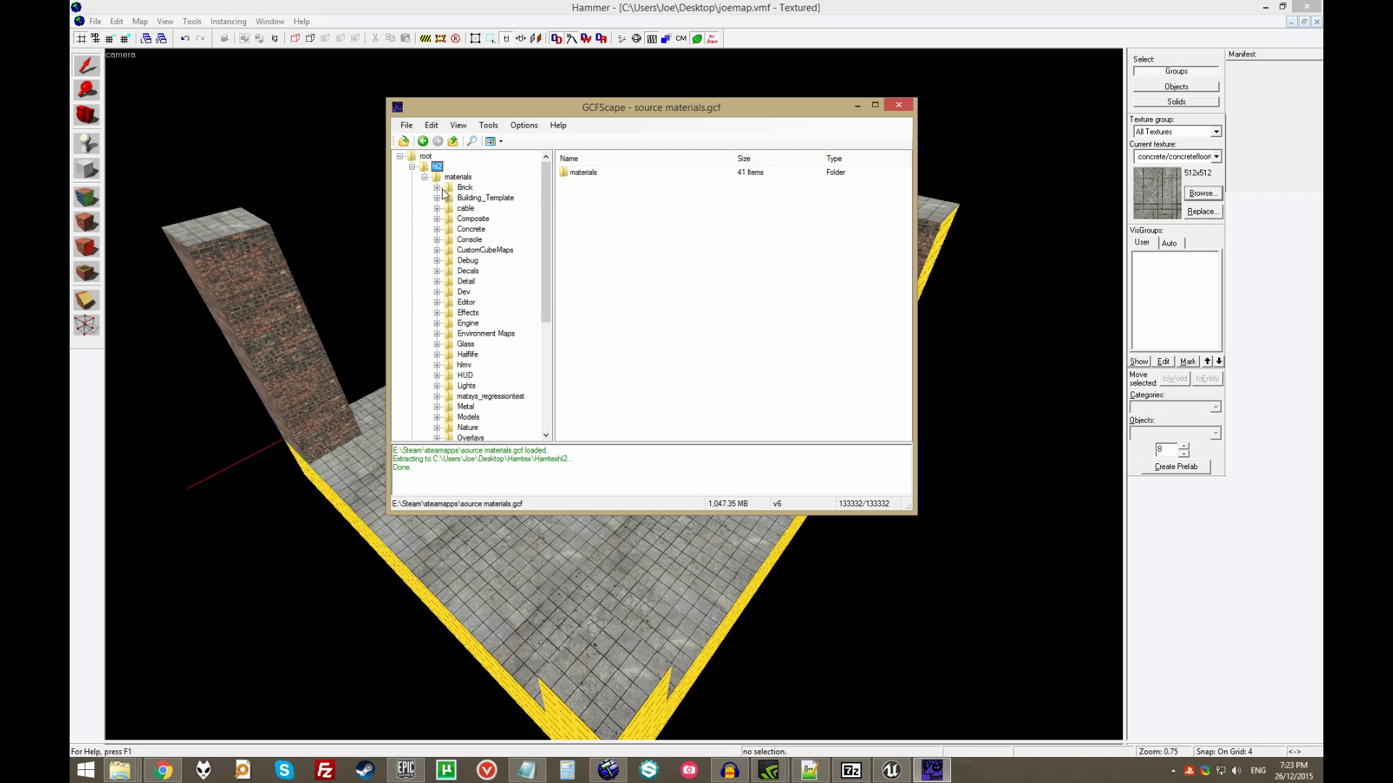
# - Try to extract the materials folder under hl2 and close GCFScape
pyautogui.click(412, 168)
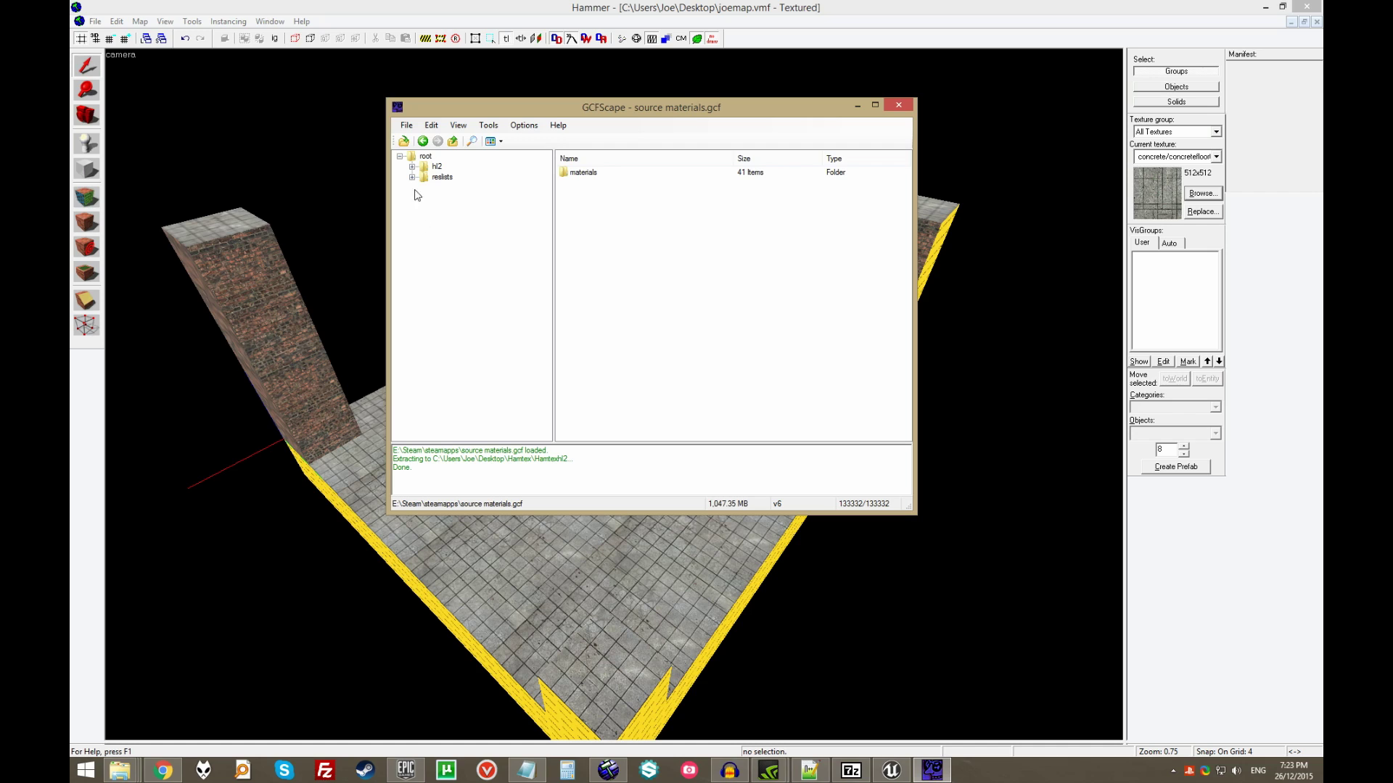
pyautogui.click(412, 167)
pyautogui.click(437, 167)
pyautogui.rightClick(455, 160)
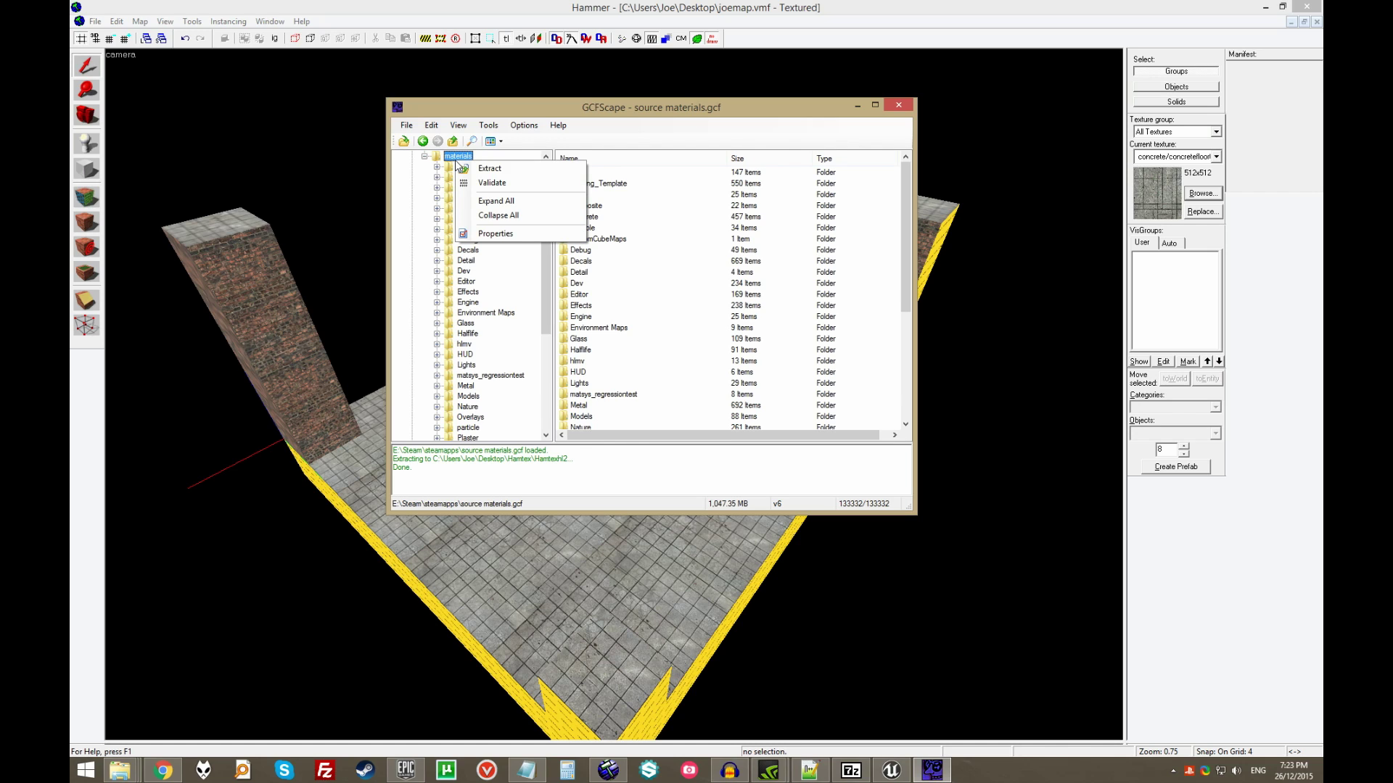
pyautogui.click(479, 170)
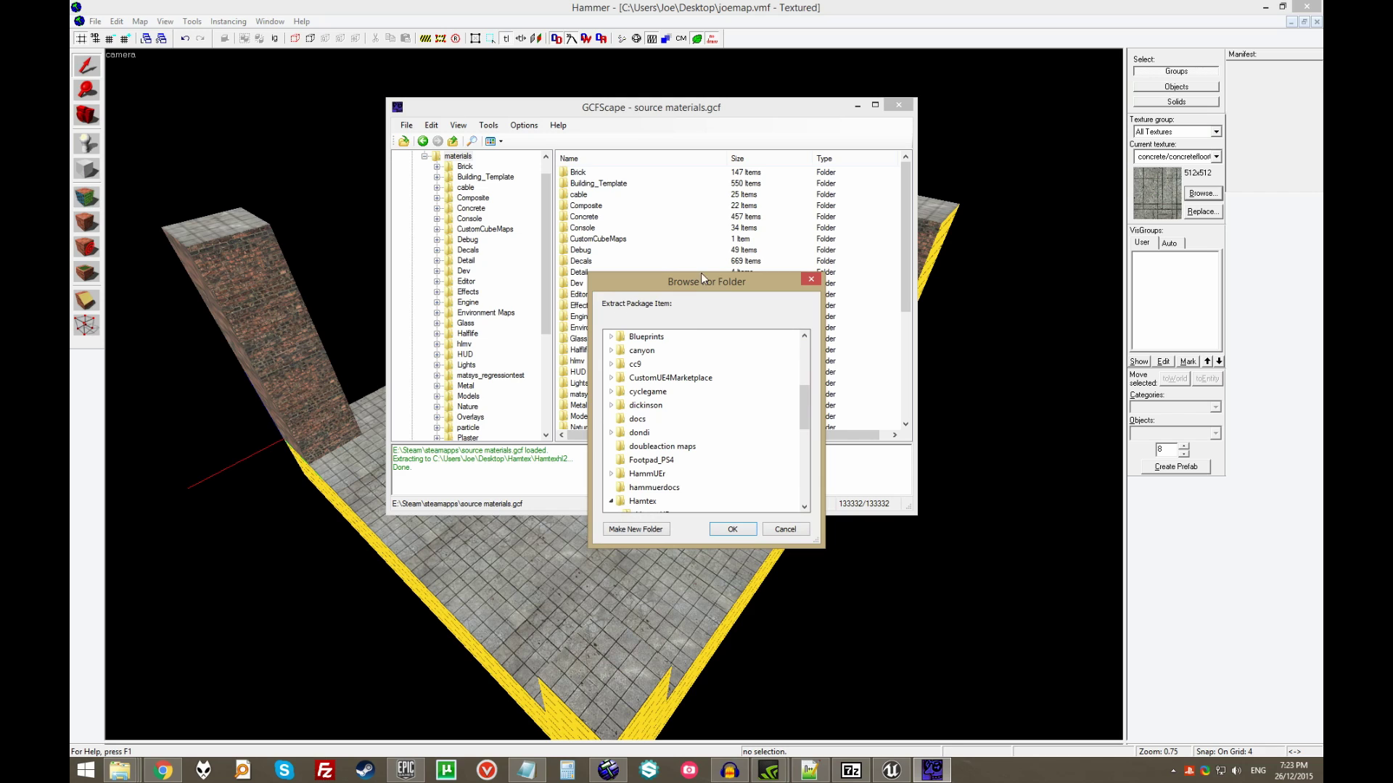
pyautogui.click(732, 529)
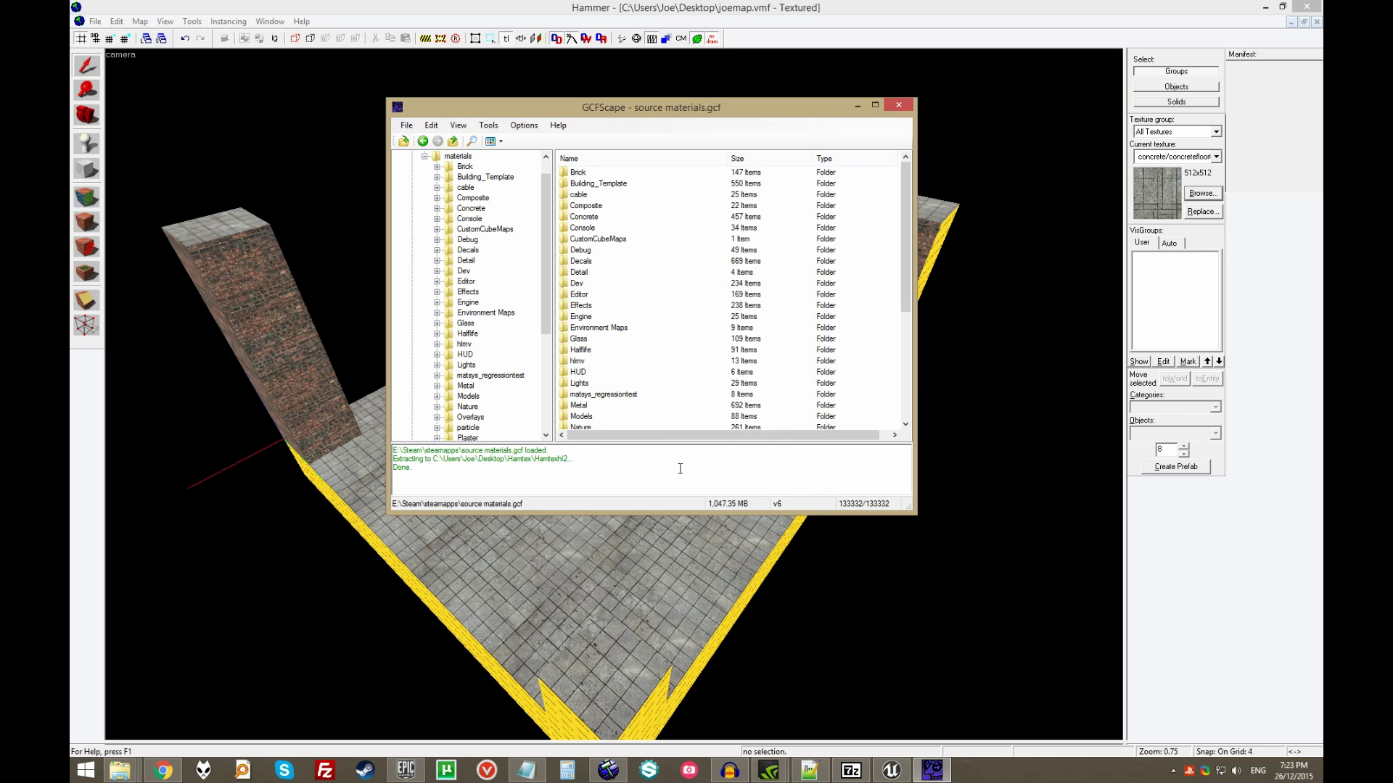
pyautogui.click(907, 105)
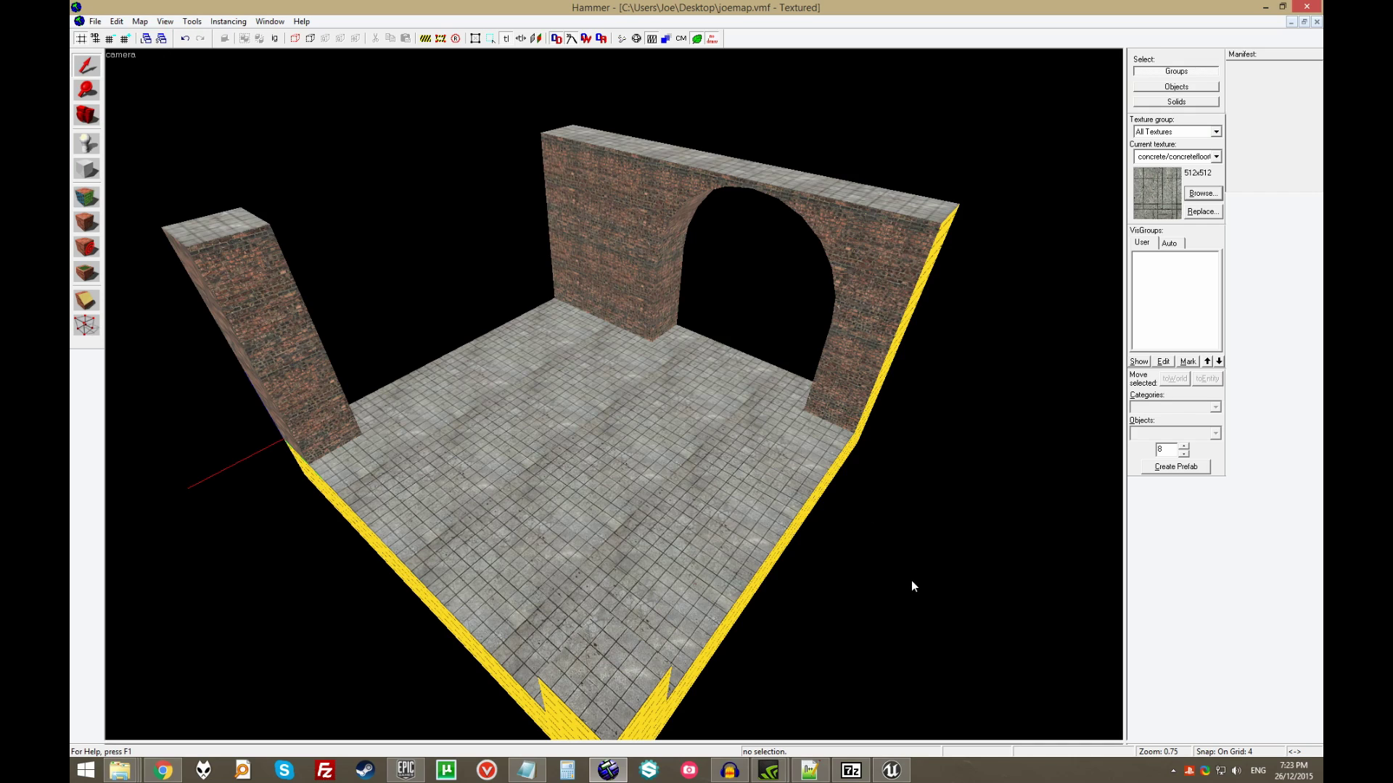
# - Examine the brick wall beside the arch up close and the whole arch from inside the map
pyautogui.press('z')
pyautogui.press('a')
pyautogui.press('w')
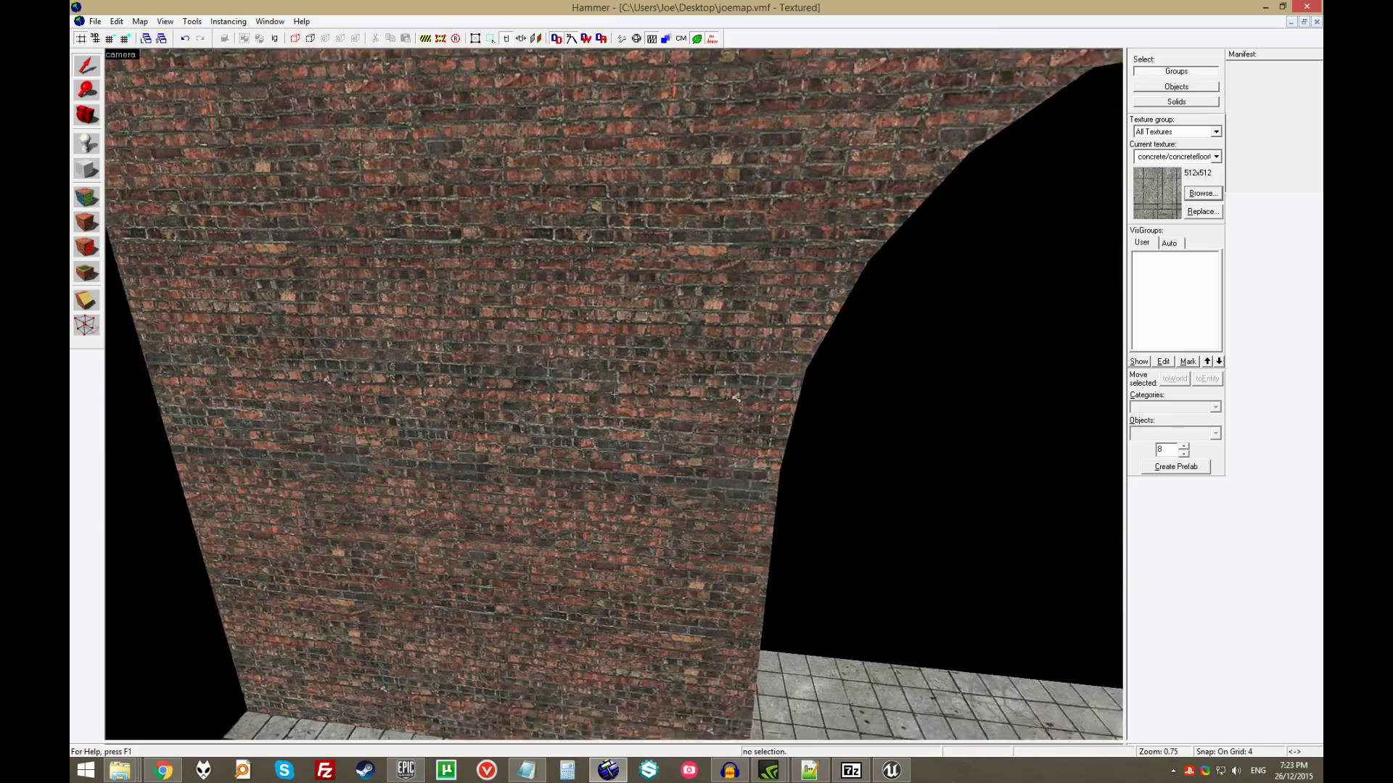
pyautogui.press('s')
pyautogui.press('z')
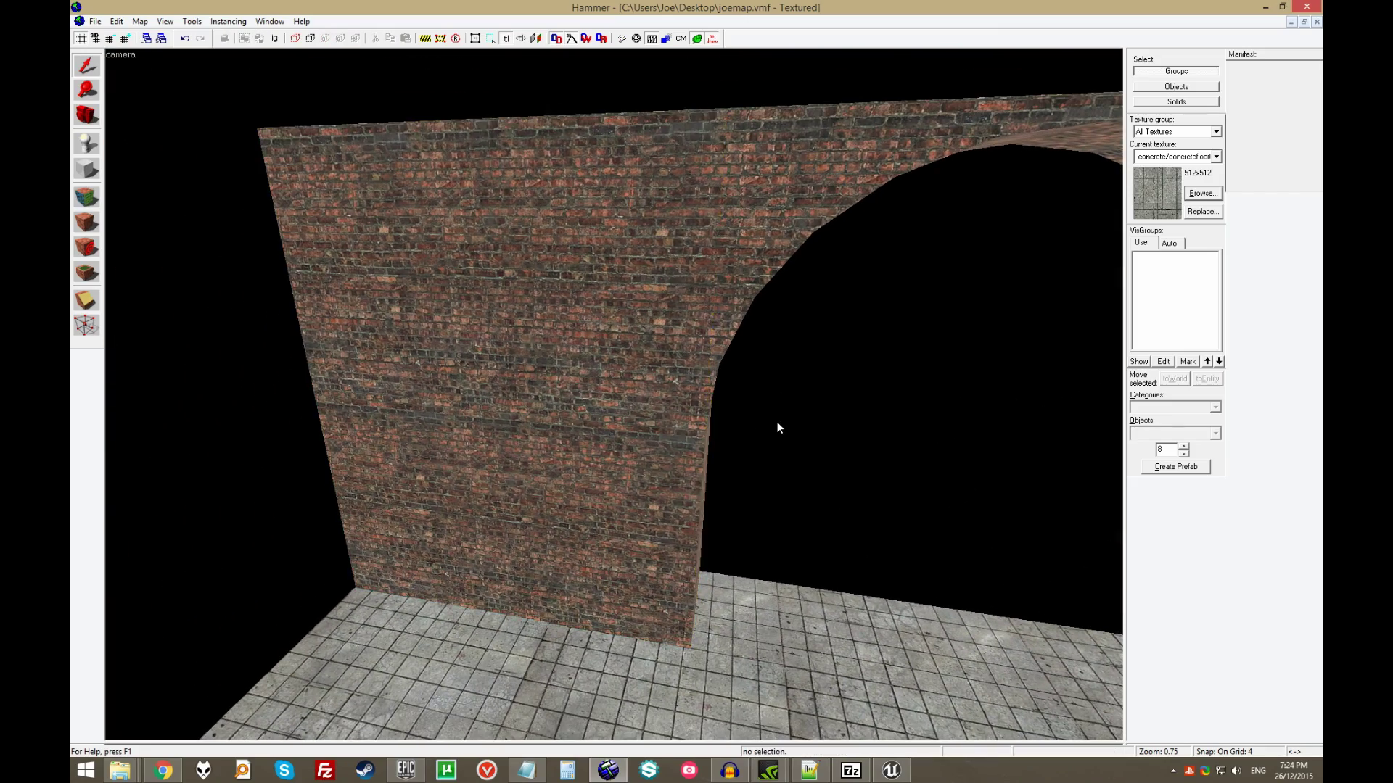
pyautogui.press('z')
pyautogui.press('d')
pyautogui.press('s')
pyautogui.press('s')
pyautogui.press('z')
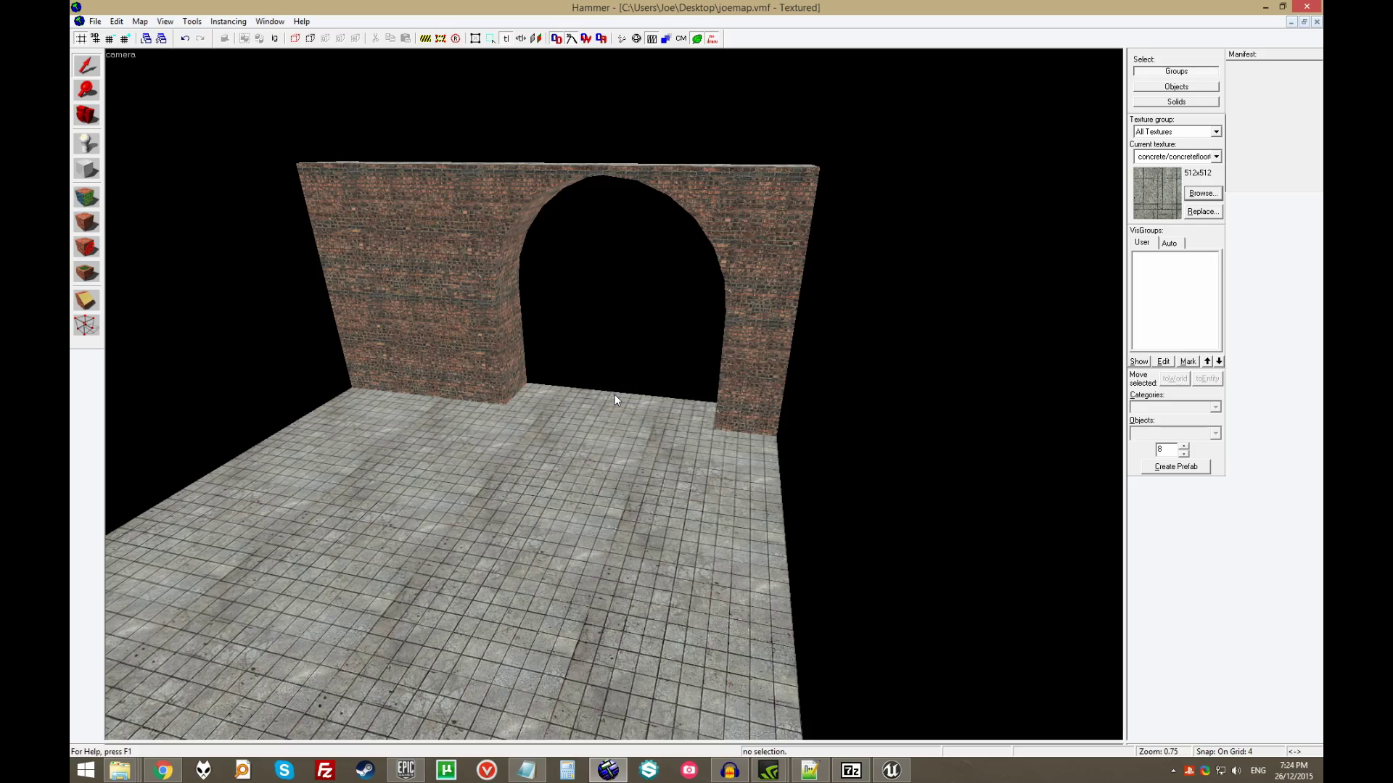
# - Pull back to examine the pillar, the floor and its nodraw edge together with the arch
pyautogui.click(500, 268)
pyautogui.click(588, 330)
pyautogui.press('z')
pyautogui.press('s')
pyautogui.press('a')
pyautogui.press('d')
pyautogui.press('z')
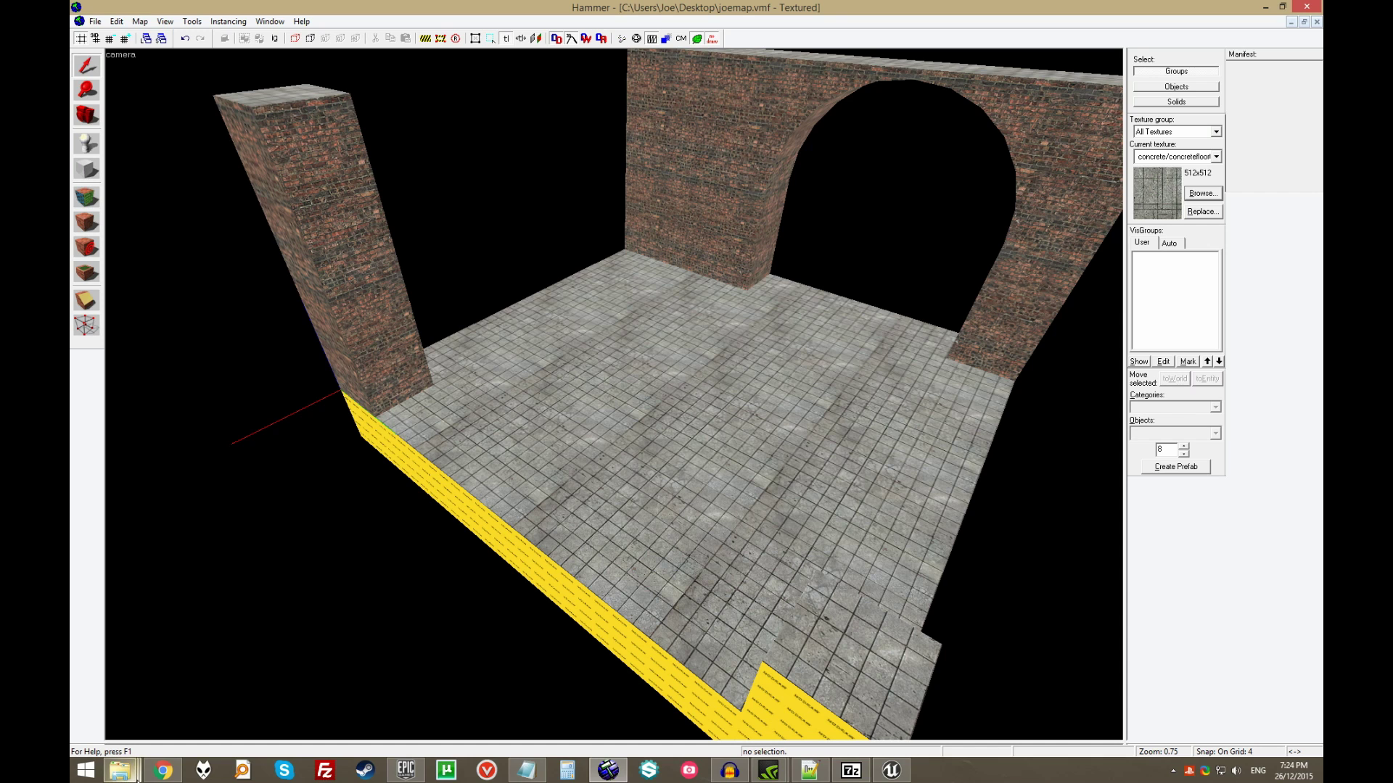
# - Switch to Unreal Editor, look around ThirdPersonExampleMap, and pick out the BaseMaterial asset in the Content folder
pyautogui.click(892, 770)
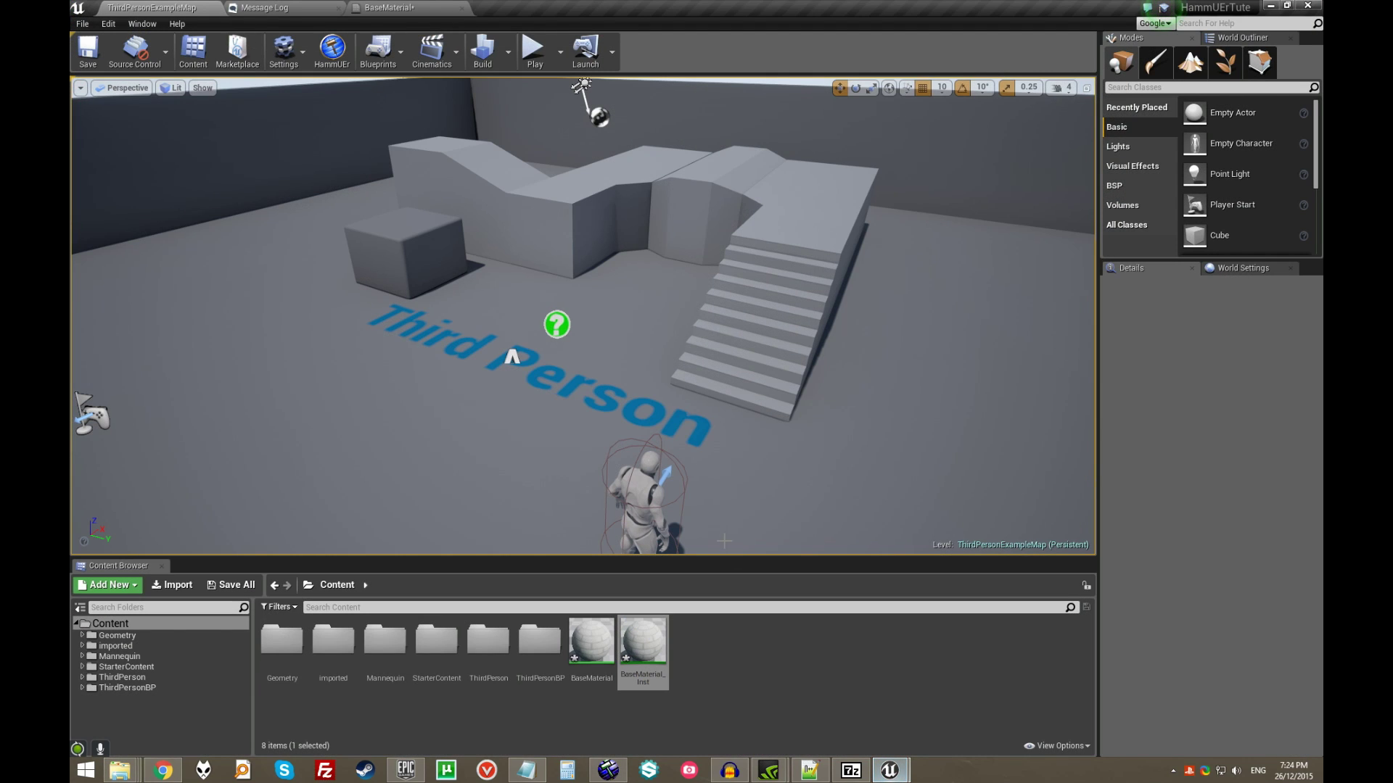
pyautogui.moveTo(565, 320); pyautogui.dragTo(870, 391, button='right')
pyautogui.moveTo(407, 145); pyautogui.dragTo(406, 145, button='right')
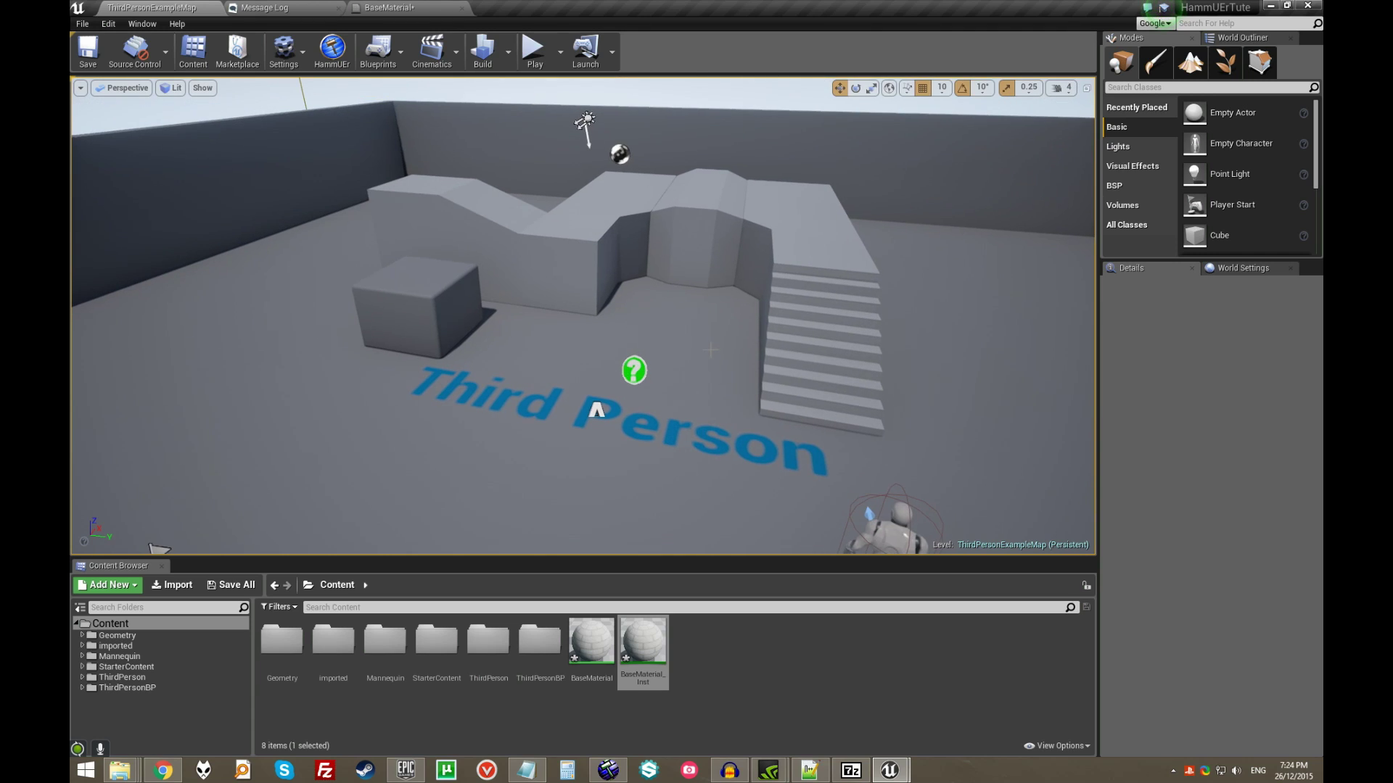
pyautogui.click(604, 638)
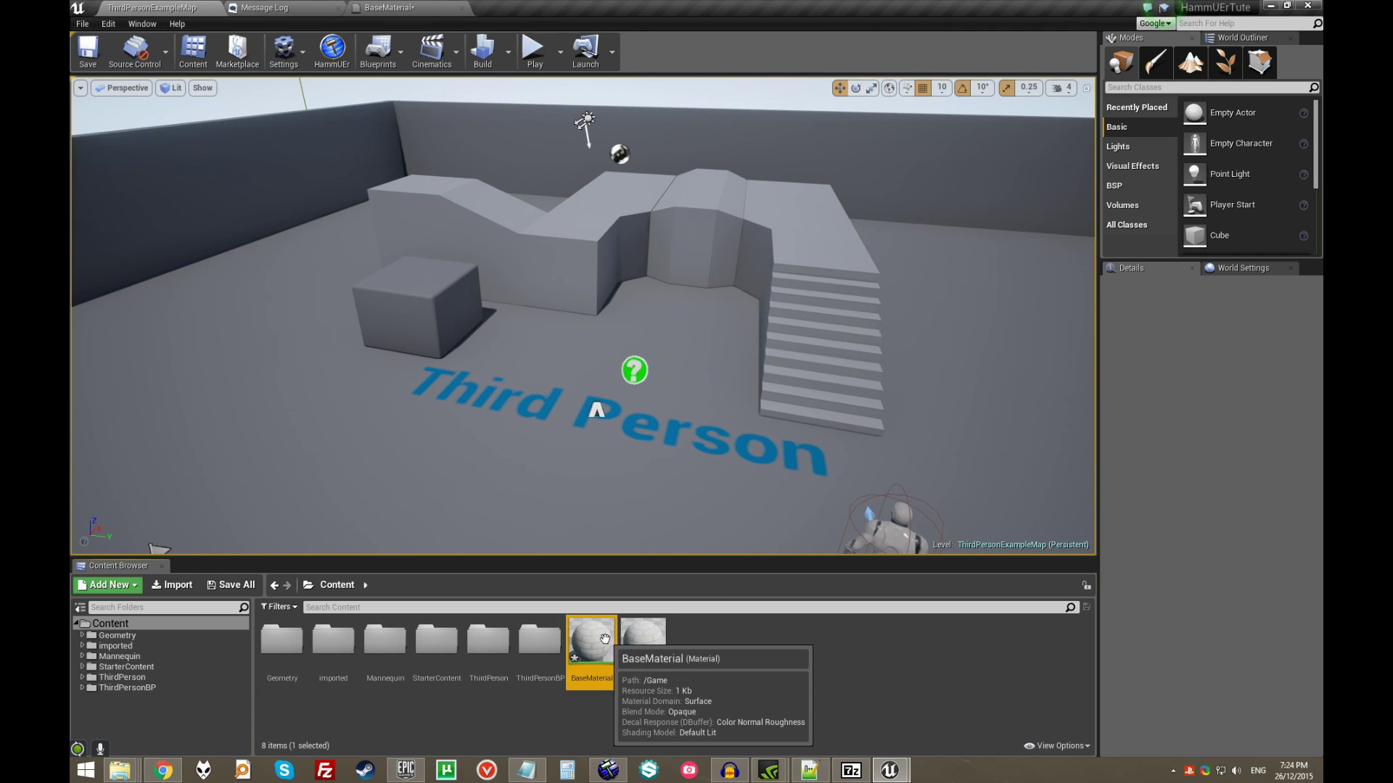
pyautogui.click(617, 724)
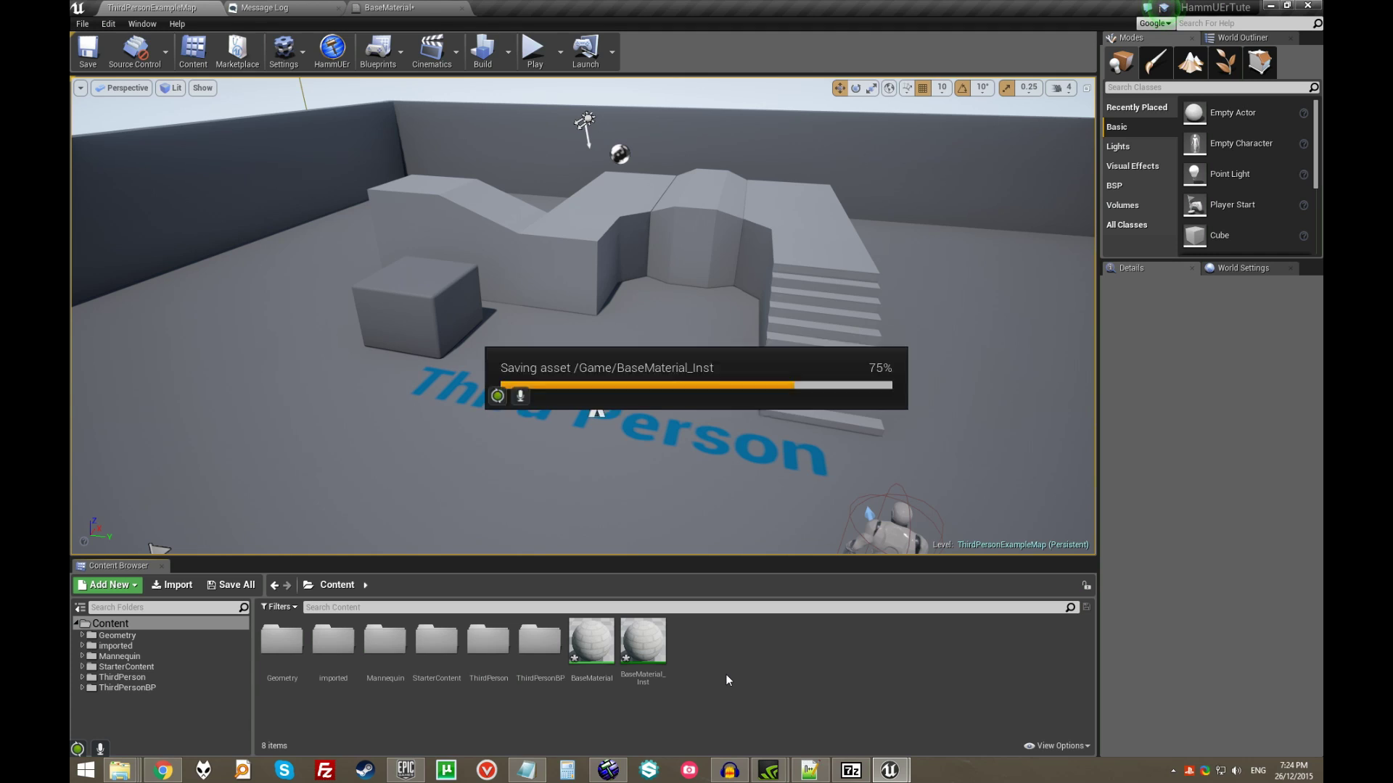
# - Point out BaseMaterial and BaseMaterial_Inst in the Content folder and bring up the BaseMaterial graph
pyautogui.click(593, 637)
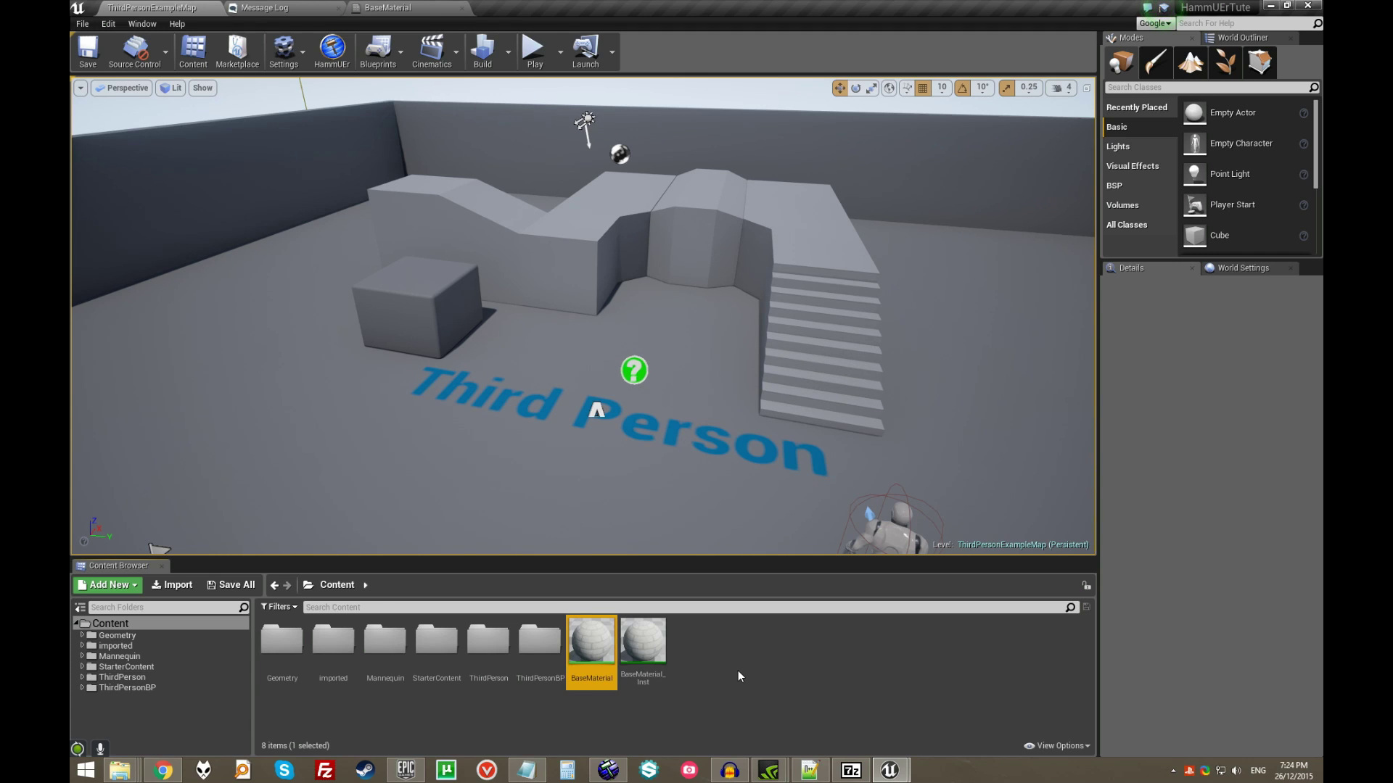
pyautogui.click(737, 676)
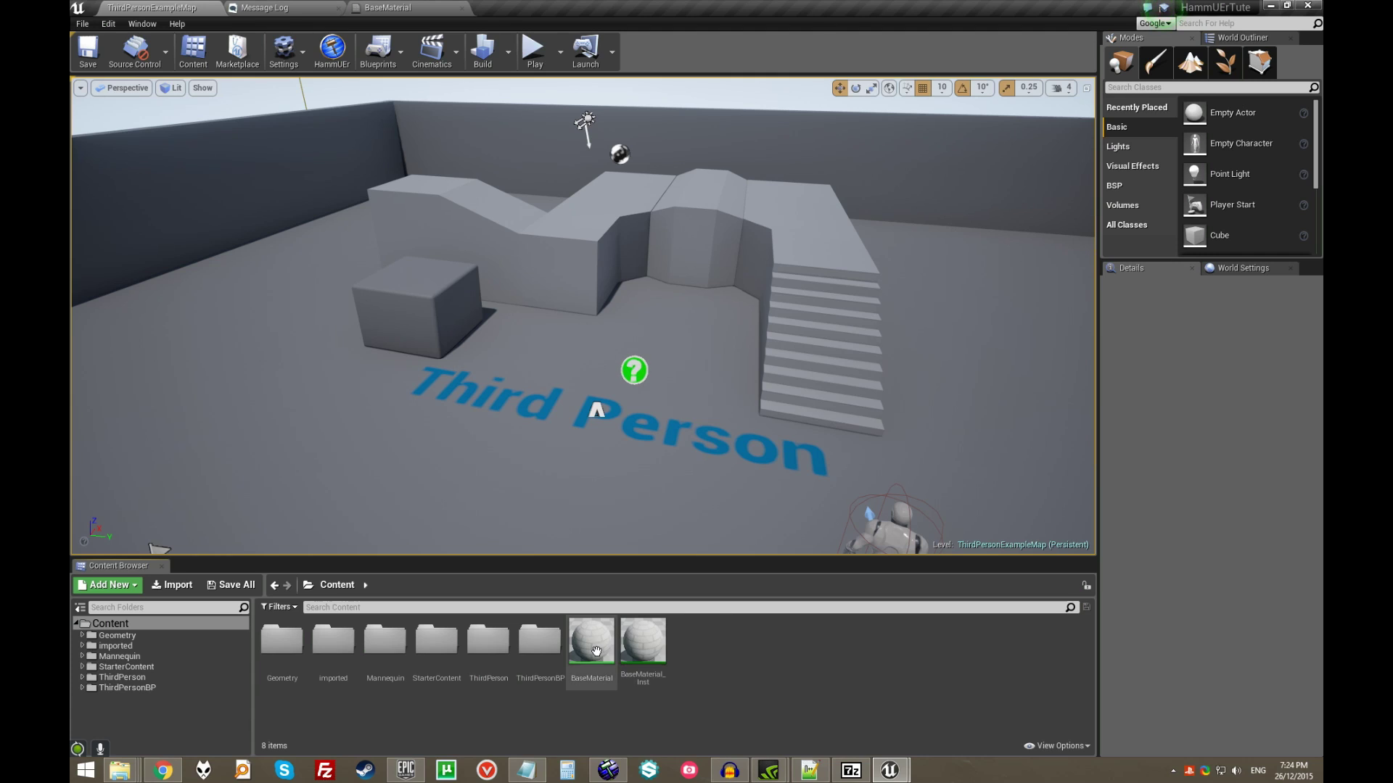
pyautogui.moveTo(642, 645)
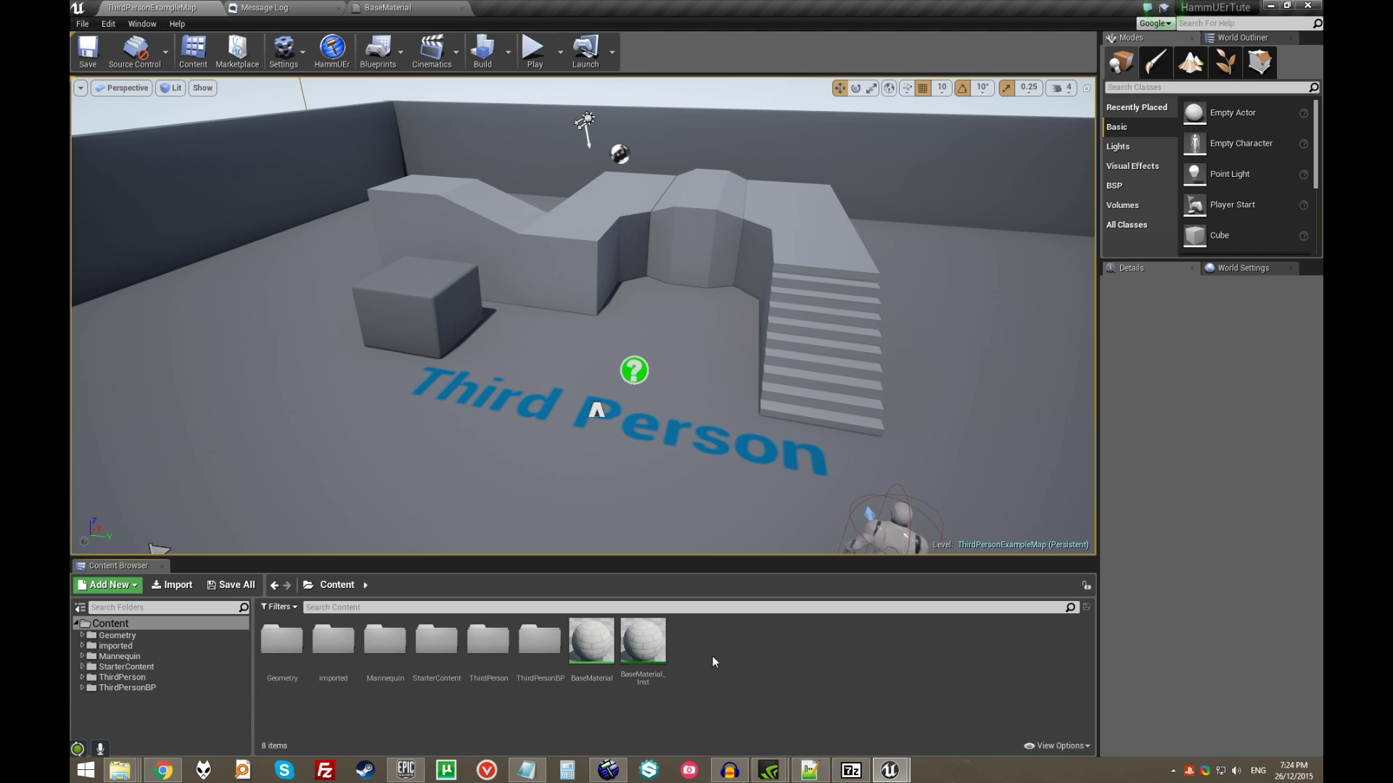
pyautogui.moveTo(630, 618)
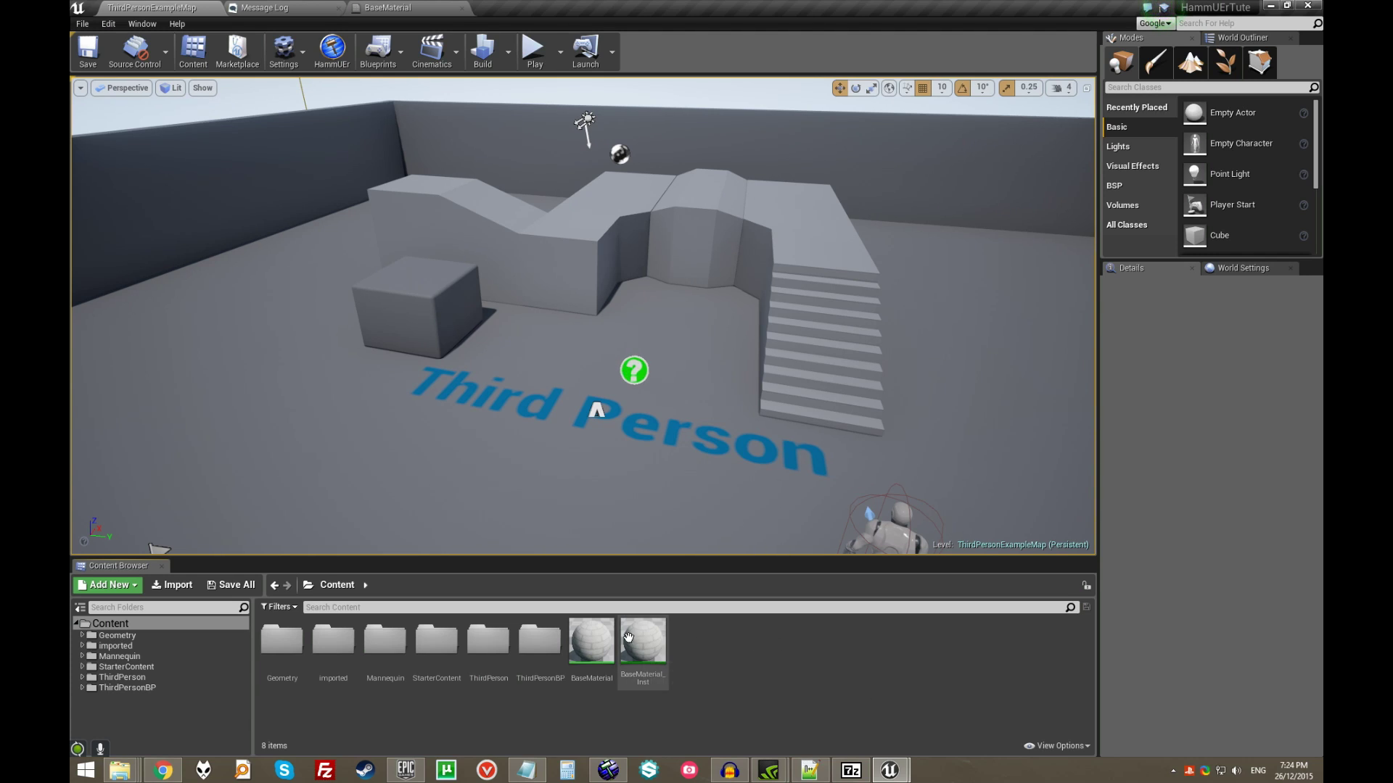
pyautogui.click(400, 7)
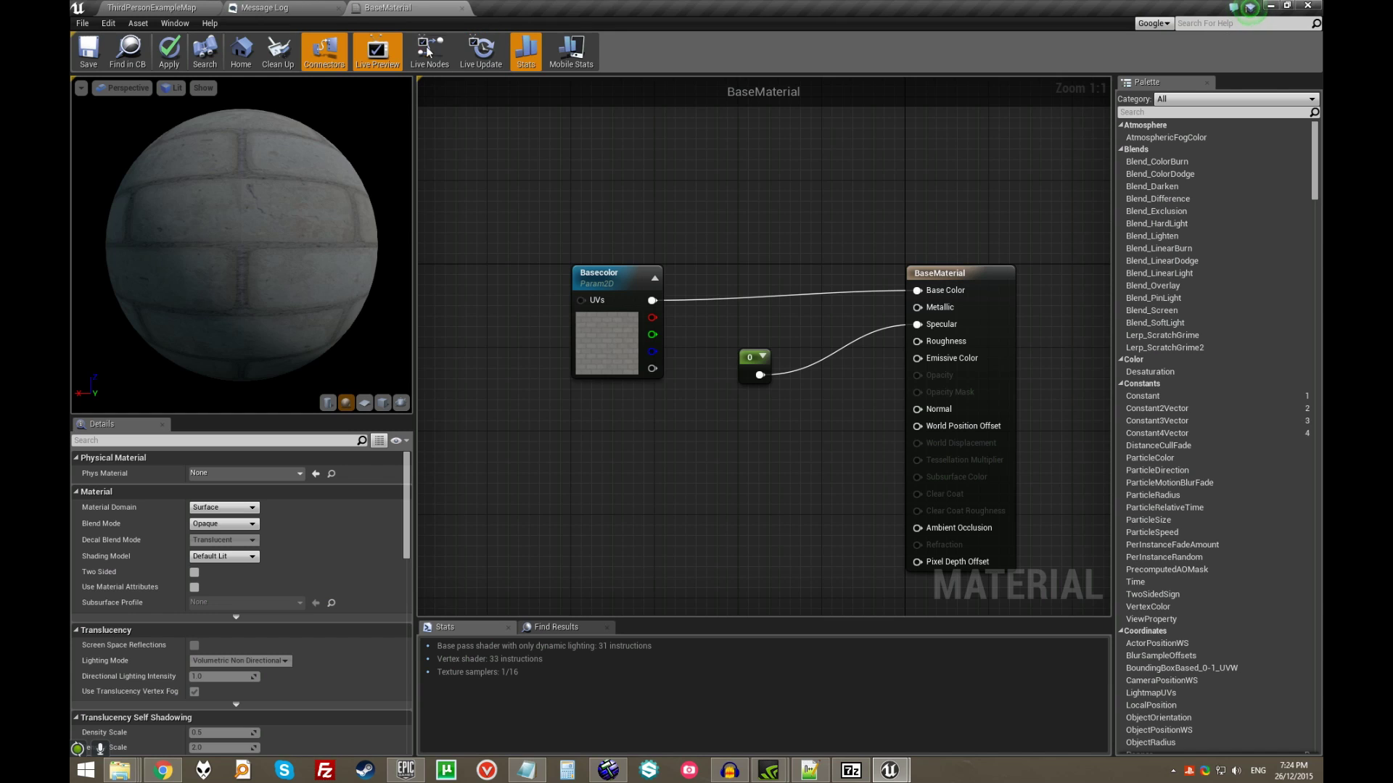
# - Add a Texture Sample node in the empty area above the Basecolor node of the BaseMaterial graph
pyautogui.moveTo(674, 219); pyautogui.dragTo(613, 273, button='right')
pyautogui.click(520, 334)
pyautogui.click(623, 261)
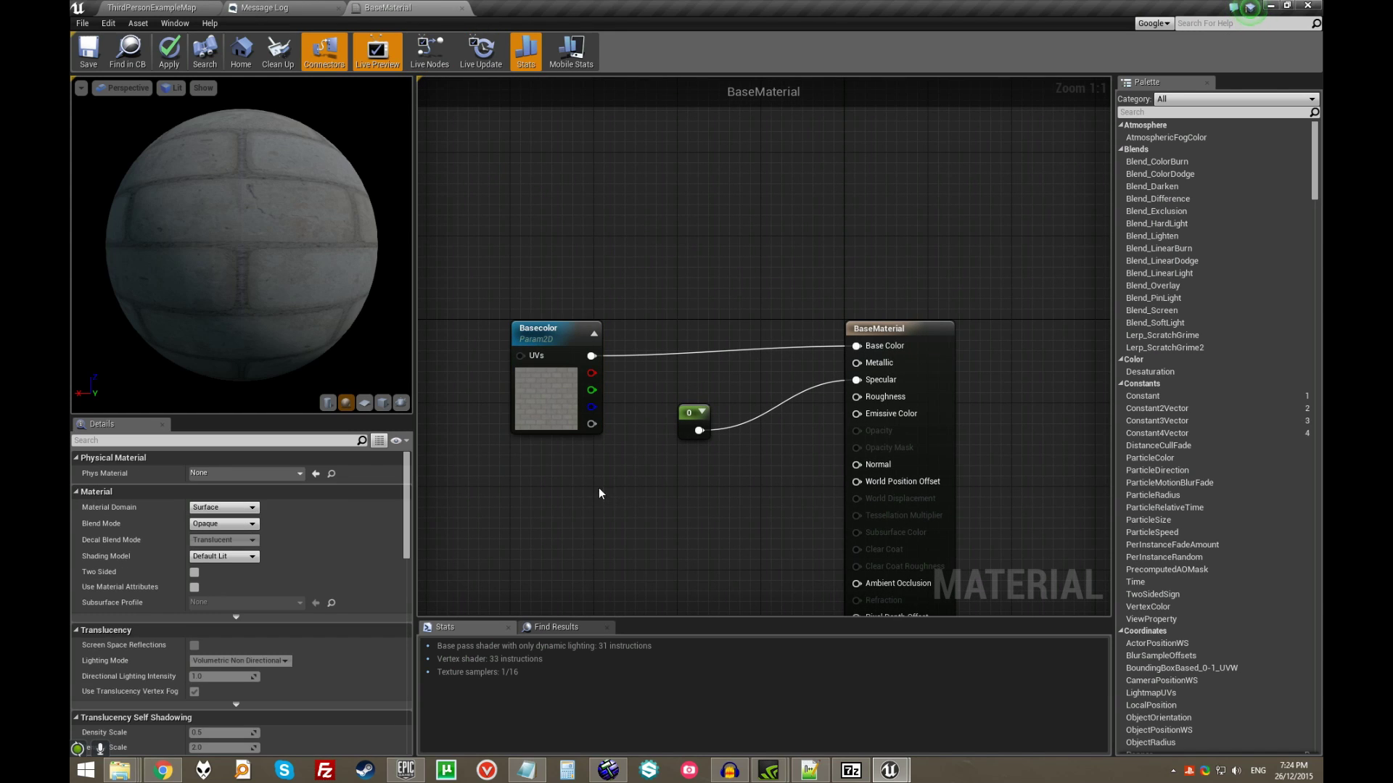
pyautogui.moveTo(576, 460); pyautogui.dragTo(636, 450, button='right')
pyautogui.click(593, 331)
pyautogui.click(653, 224)
pyautogui.moveTo(625, 156); pyautogui.dragTo(626, 192, button='right')
pyautogui.click(611, 208)
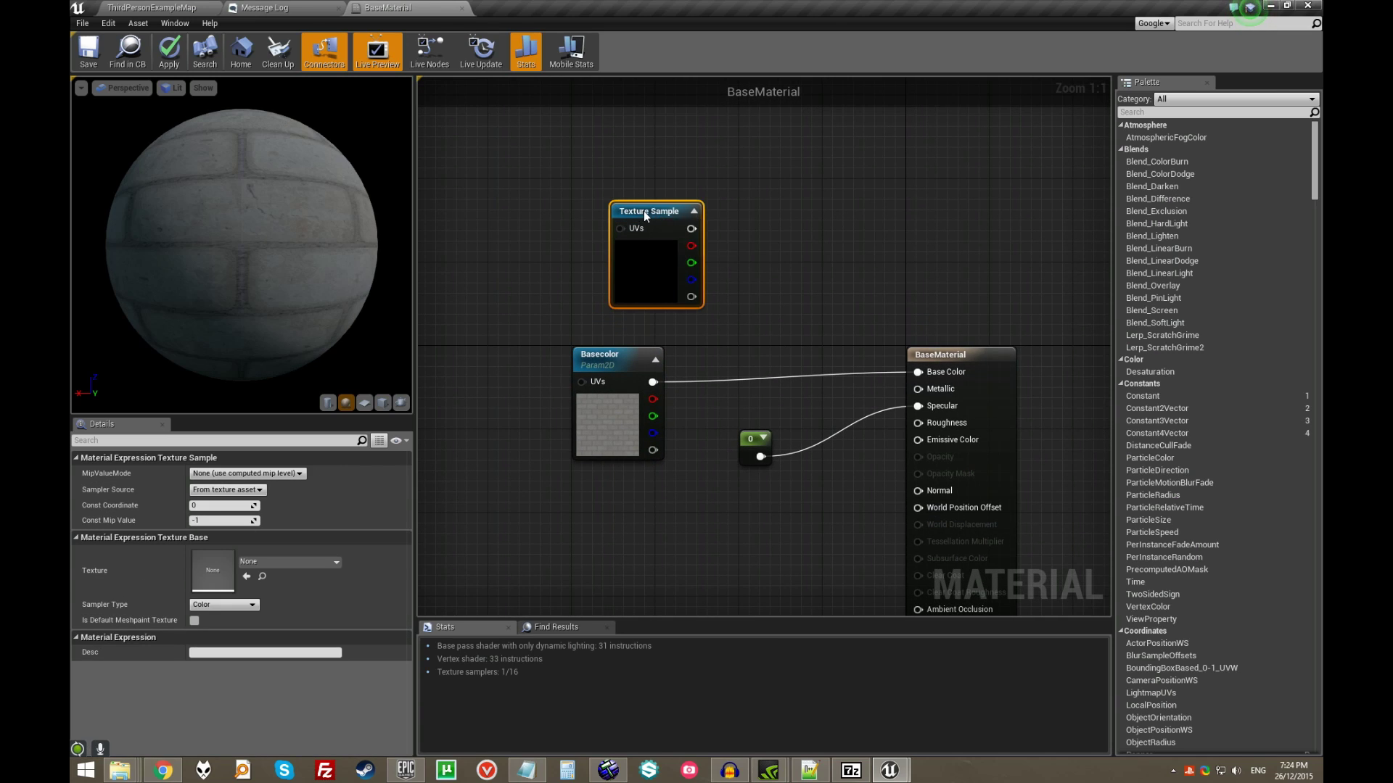
# - Convert the new Texture Sample node to a parameter named Doot and delete it from the graph
pyautogui.rightClick(645, 212)
pyautogui.click(693, 256)
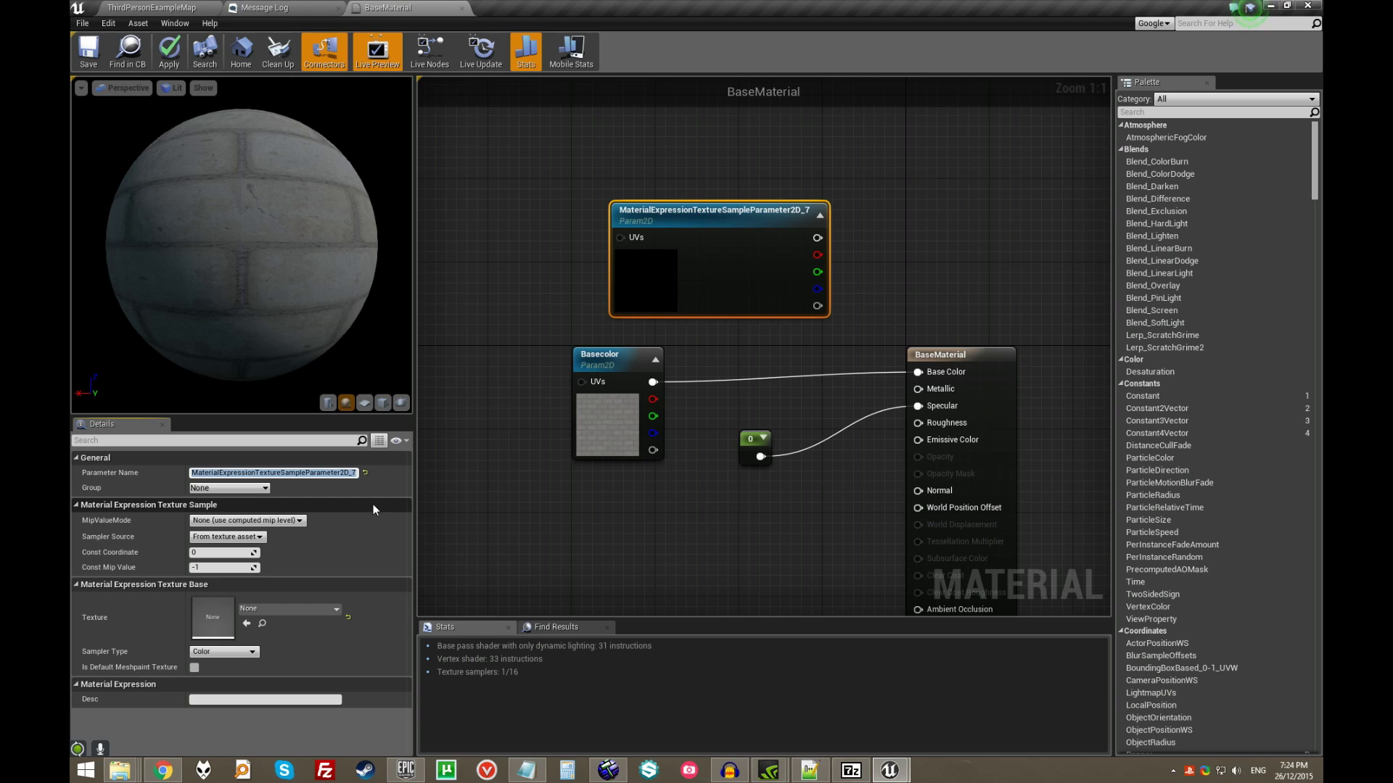
pyautogui.write('Doot')
pyautogui.press('Return')
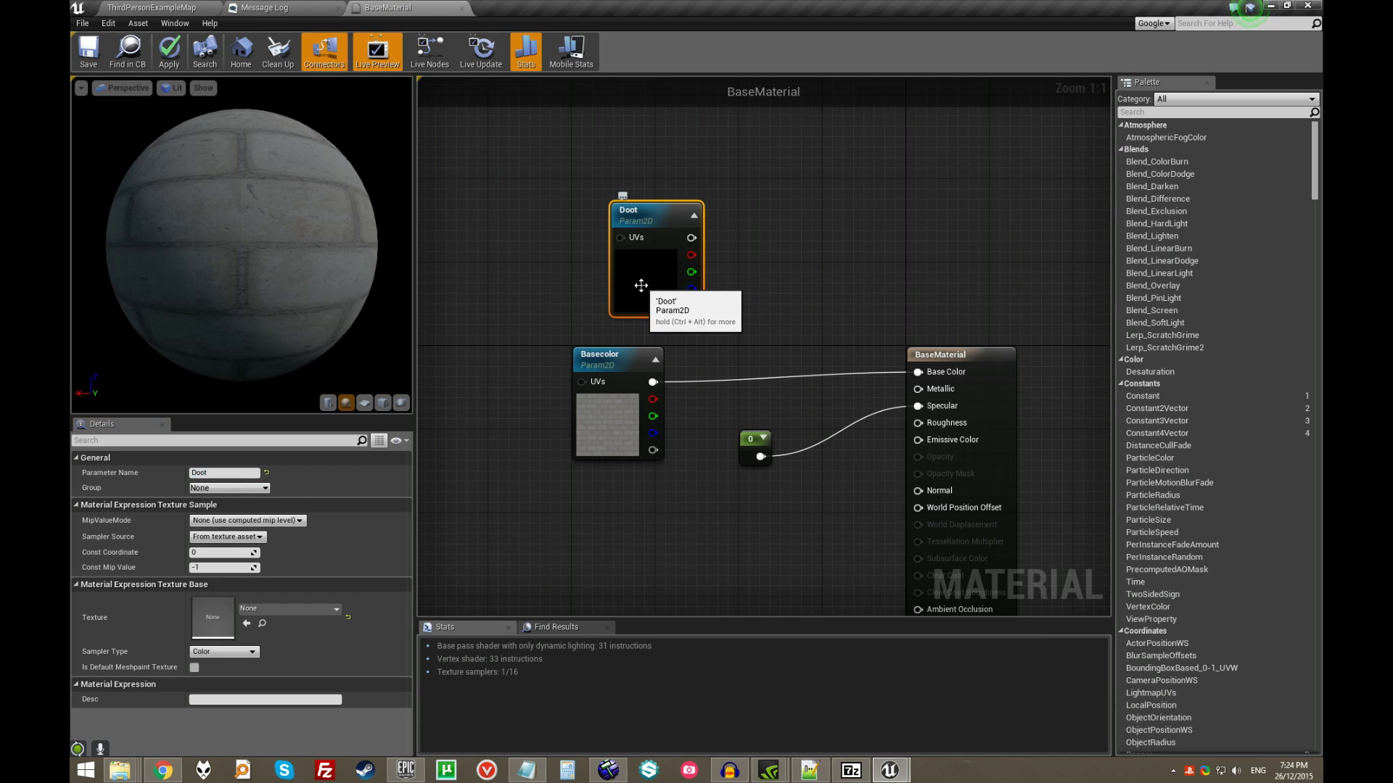
pyautogui.press('Delete')
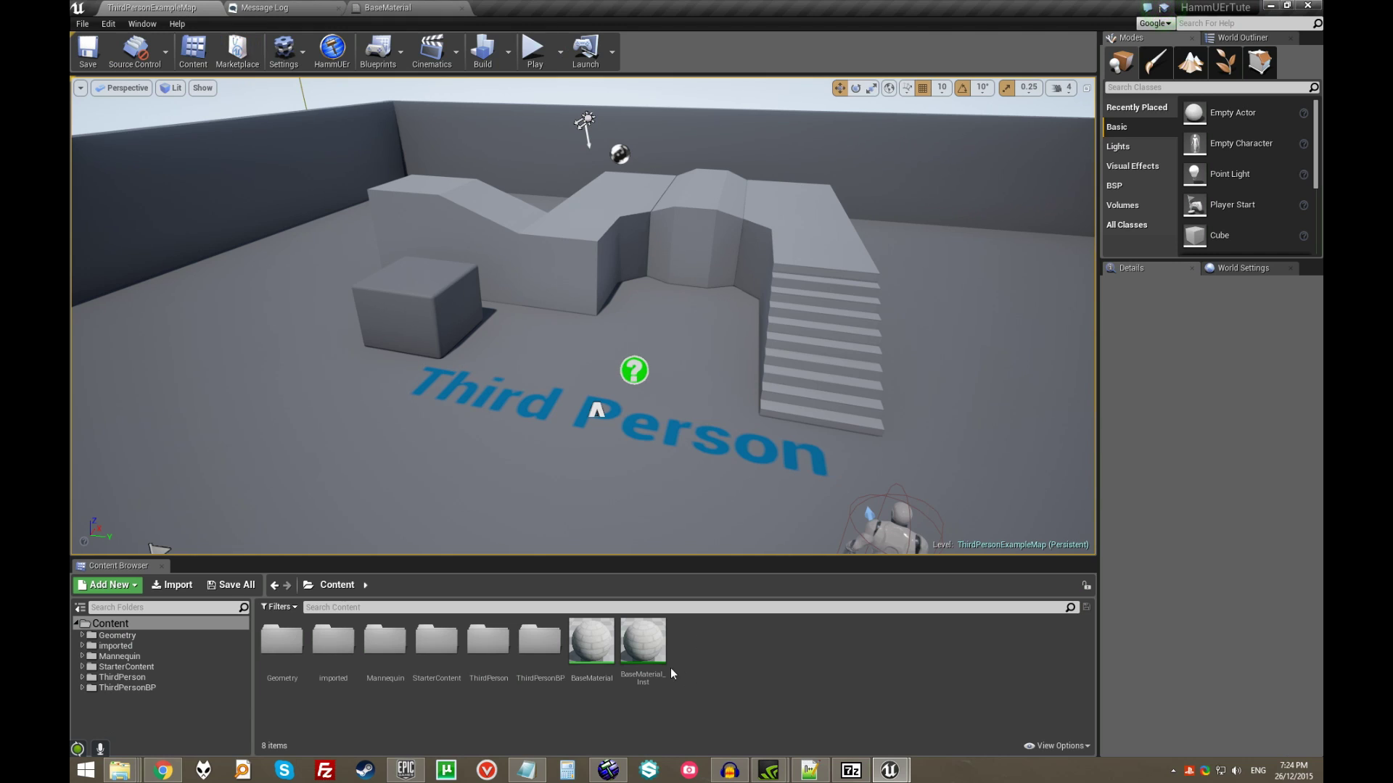
# - Find the Create Material Instance command for BaseMaterial, and open BaseMaterial_Inst with its editor docked beside the BaseMaterial editor
pyautogui.rightClick(598, 642)
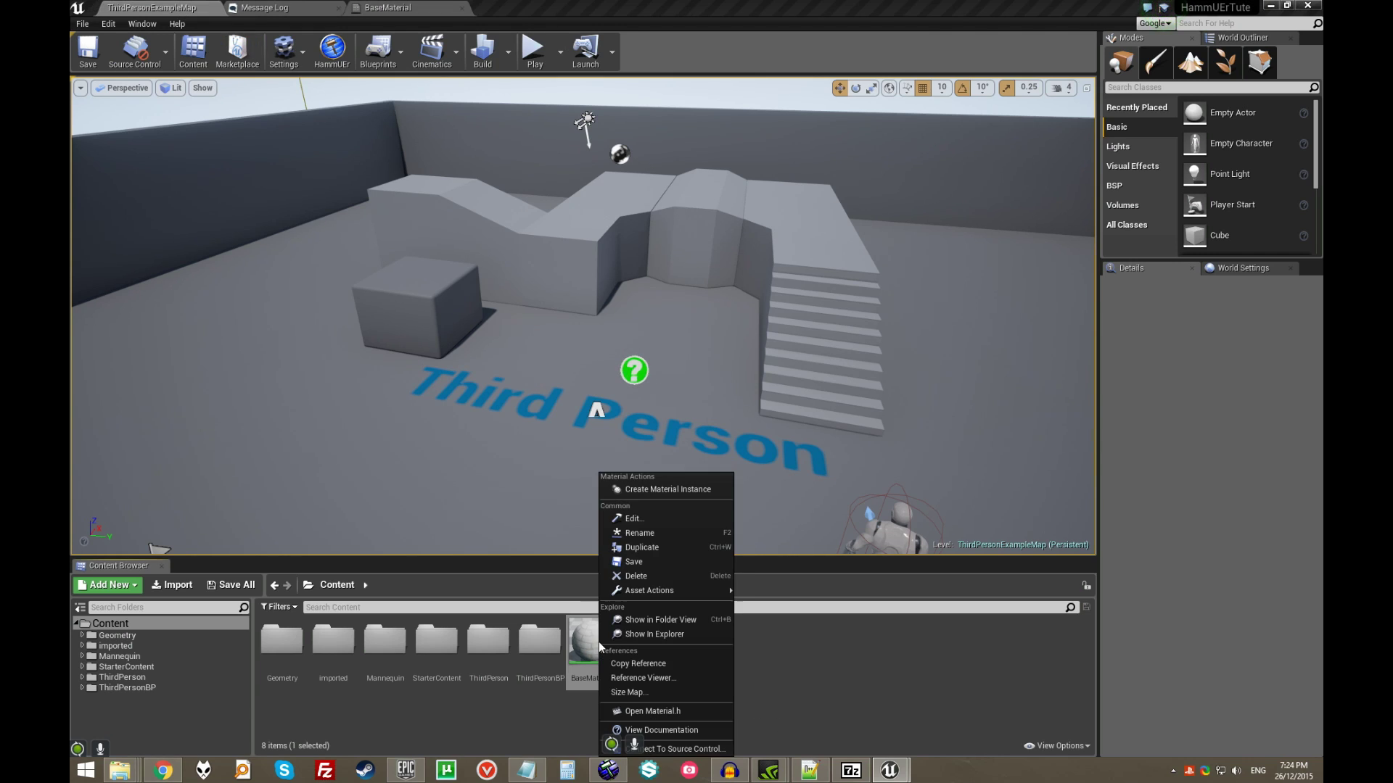
pyautogui.click(652, 491)
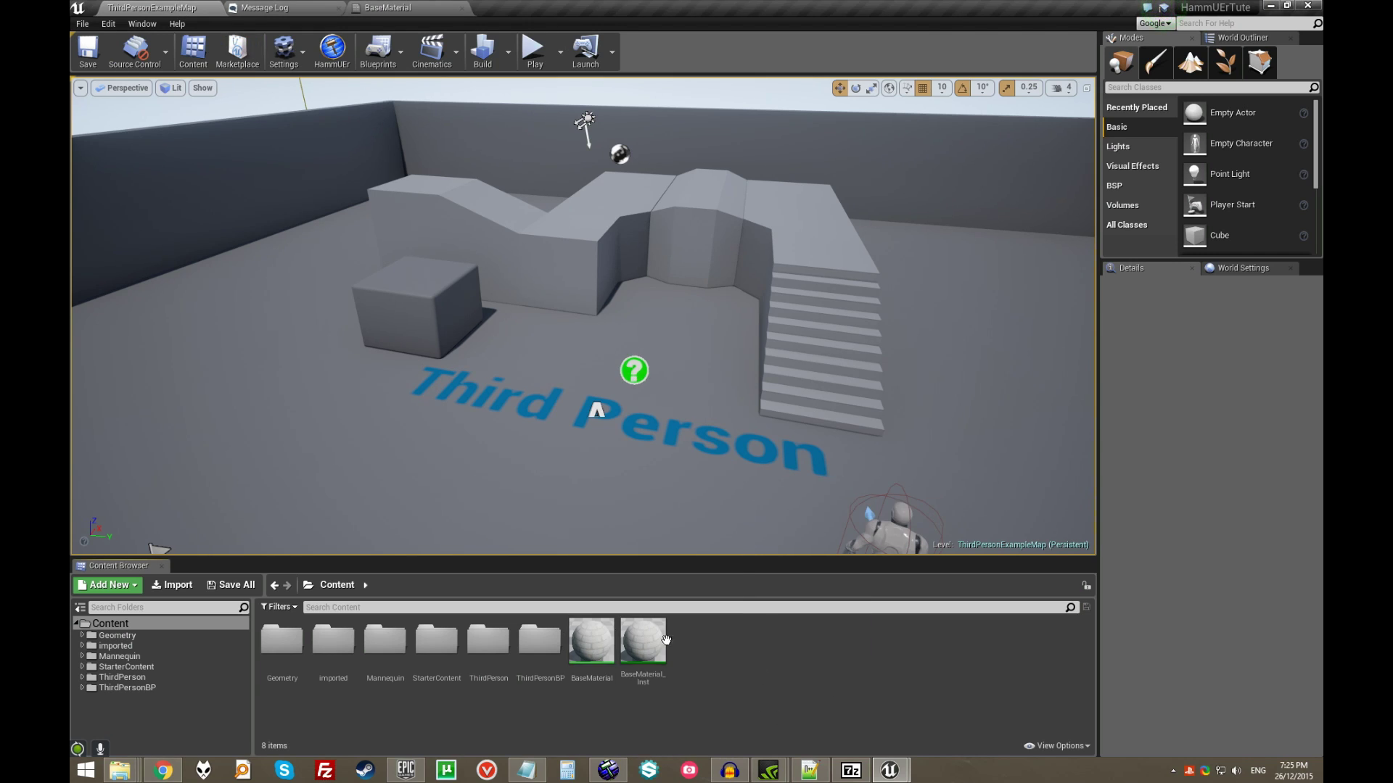
pyautogui.doubleClick(651, 635)
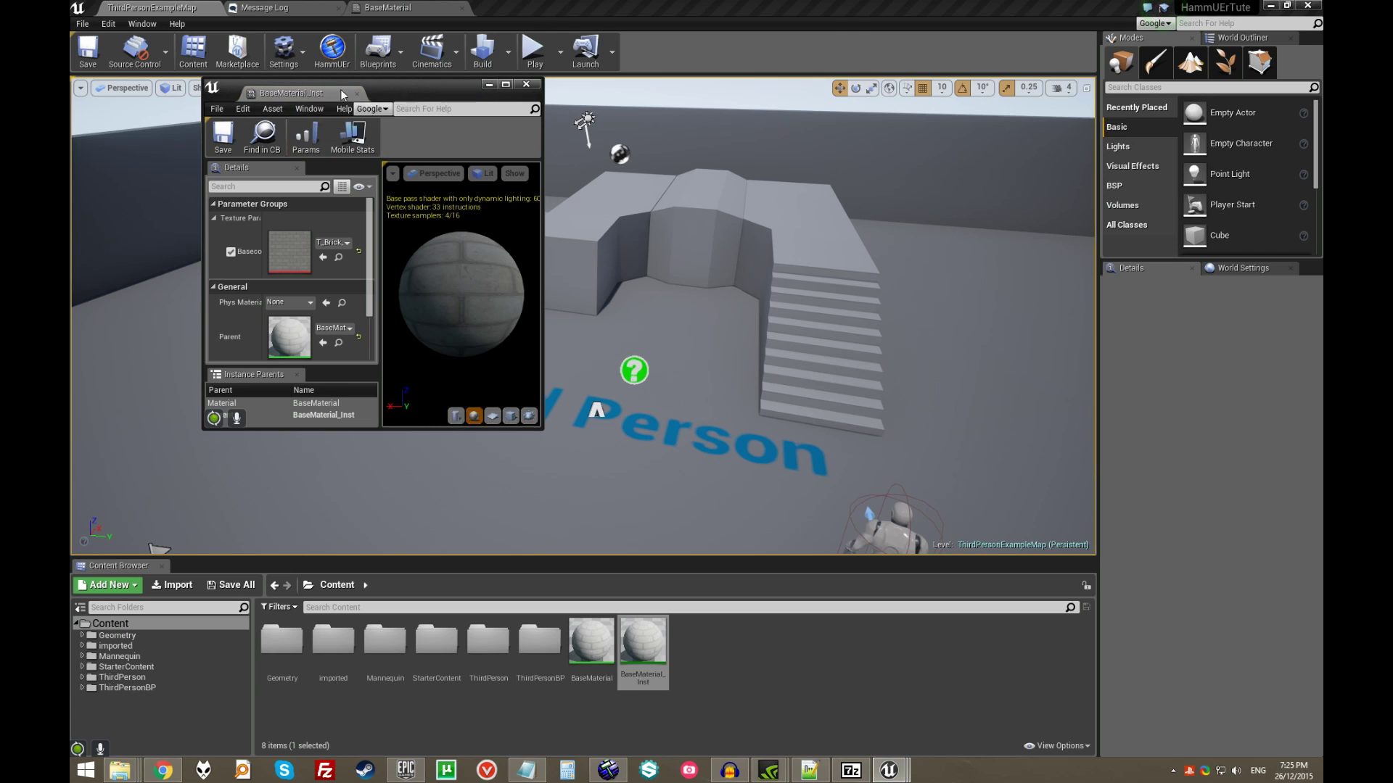
pyautogui.moveTo(286, 95); pyautogui.dragTo(535, 13)
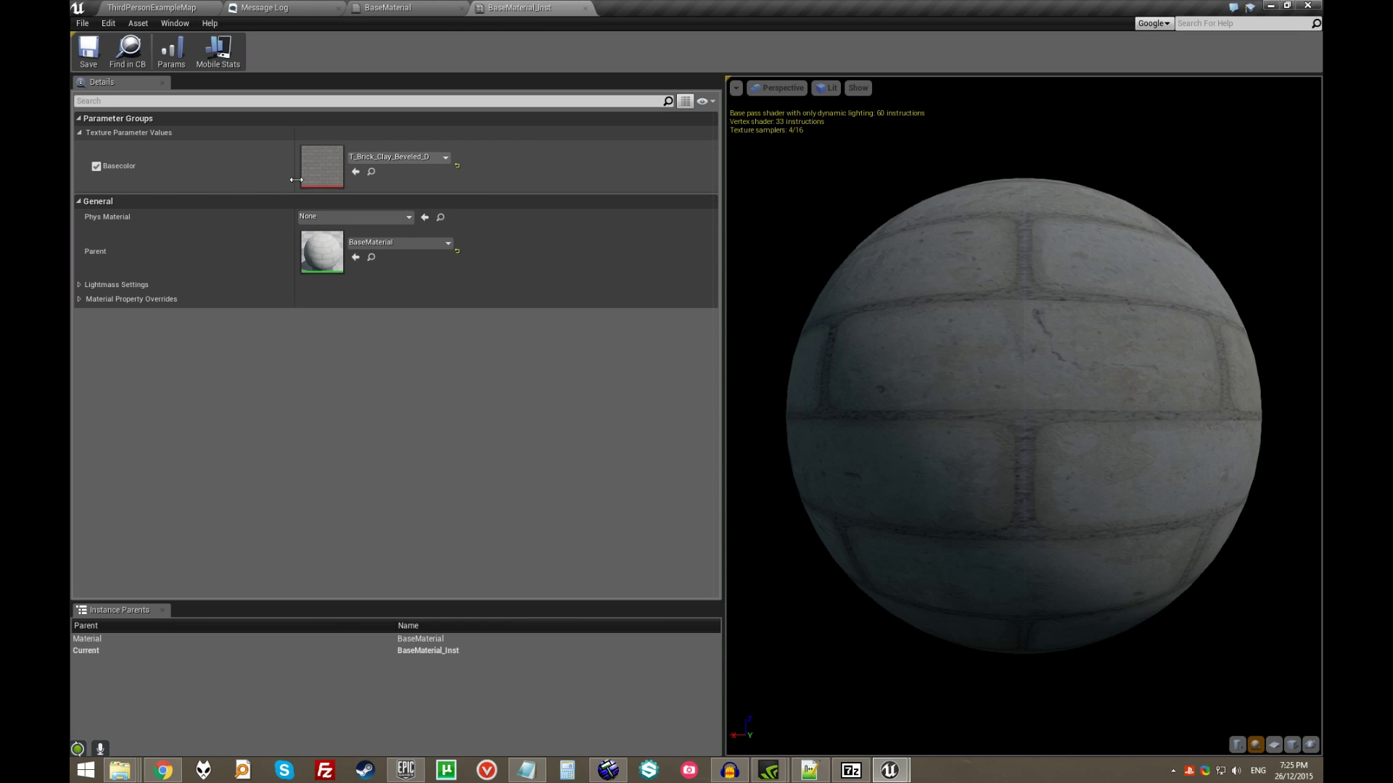
# - Look at the texture choices for the instance's Basecolor parameter, close BaseMaterial_Inst and return to the ThirdPersonExampleMap level
pyautogui.click(376, 159)
pyautogui.click(600, 434)
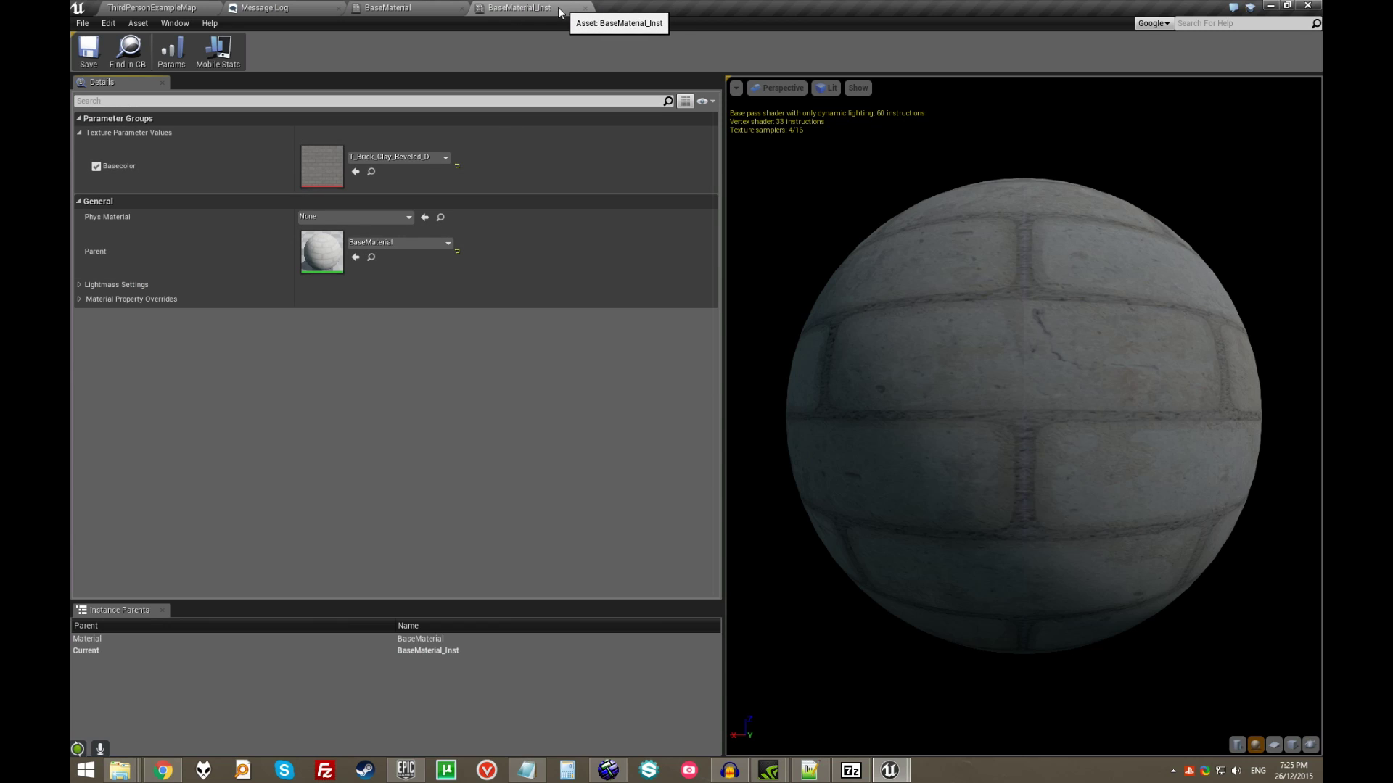
pyautogui.middleClick(524, 4)
pyautogui.click(152, 7)
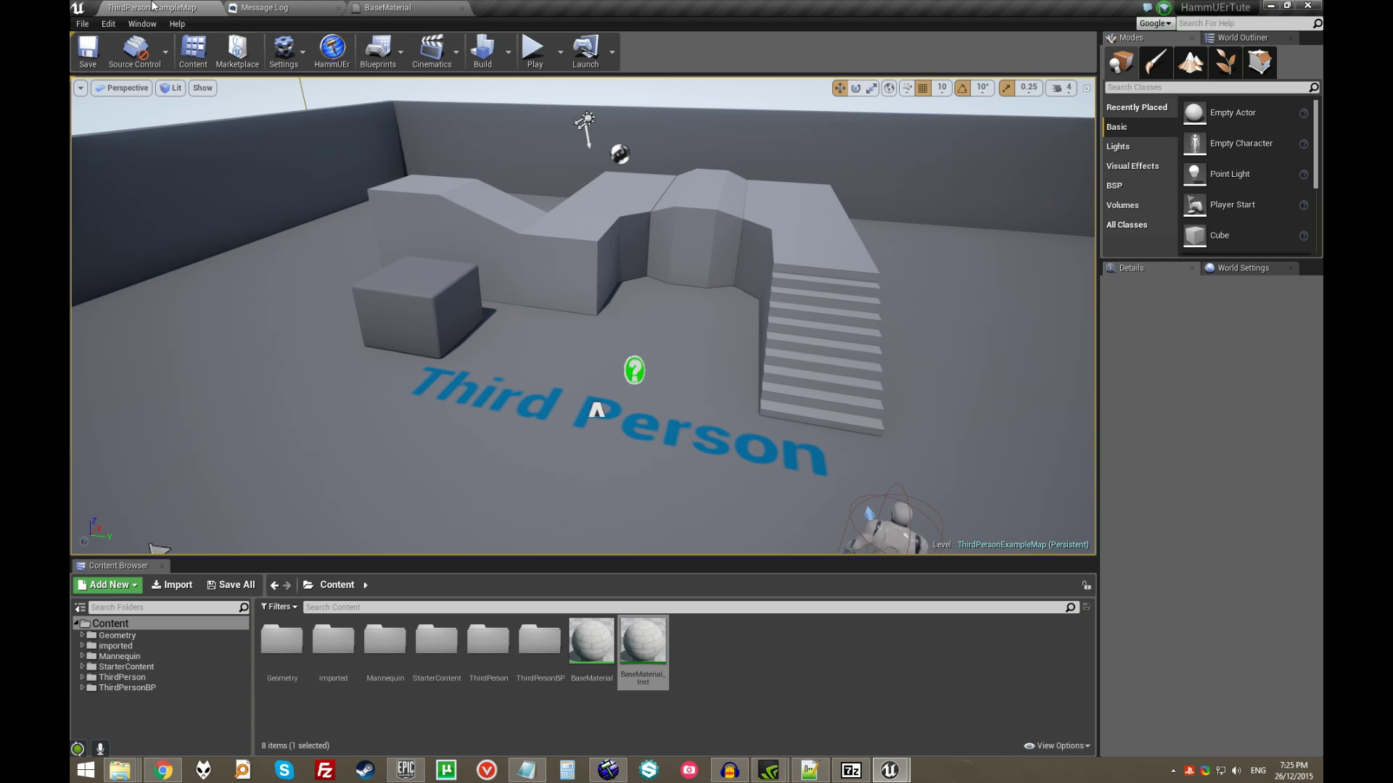
pyautogui.click(725, 714)
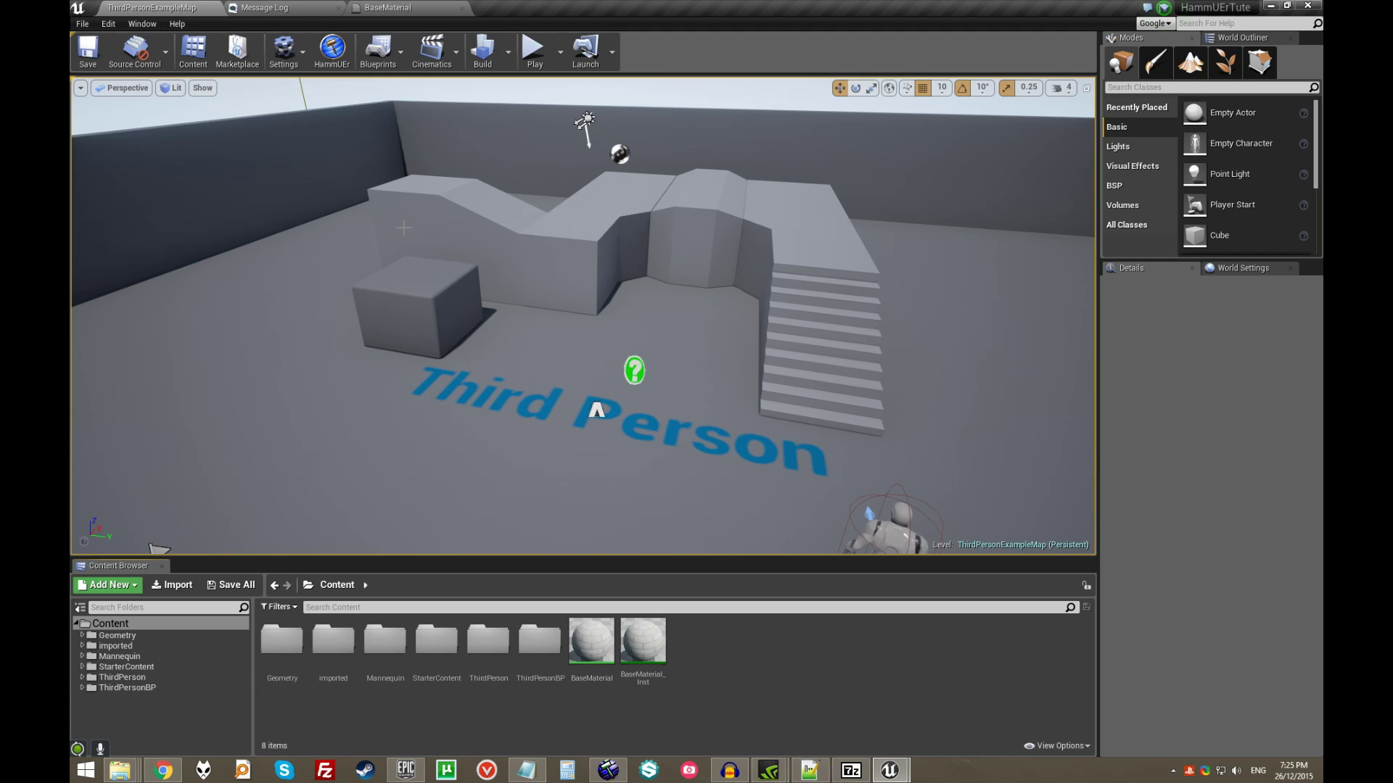
# - Bring up the HammUEr window and switch to its TextUEr page
pyautogui.moveTo(908, 781)
pyautogui.click(947, 708)
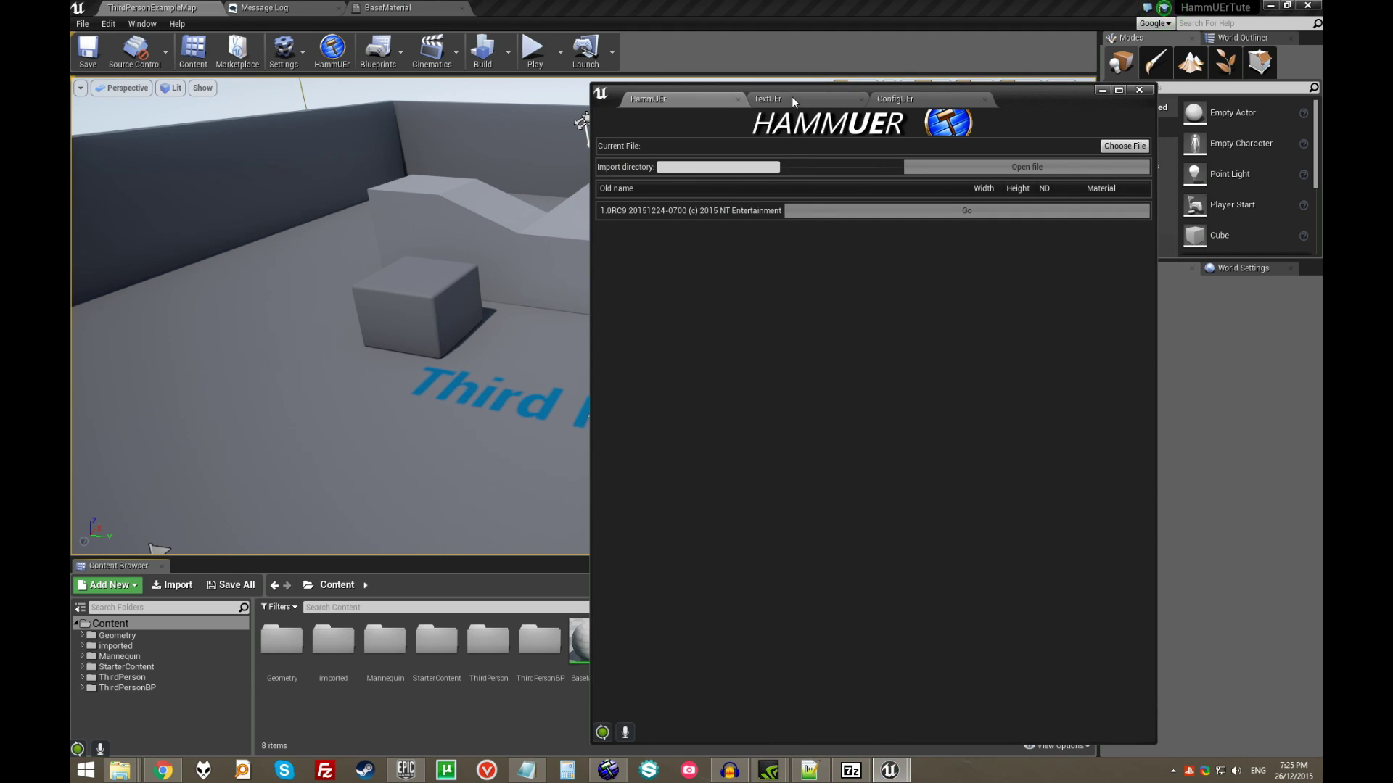
pyautogui.click(792, 101)
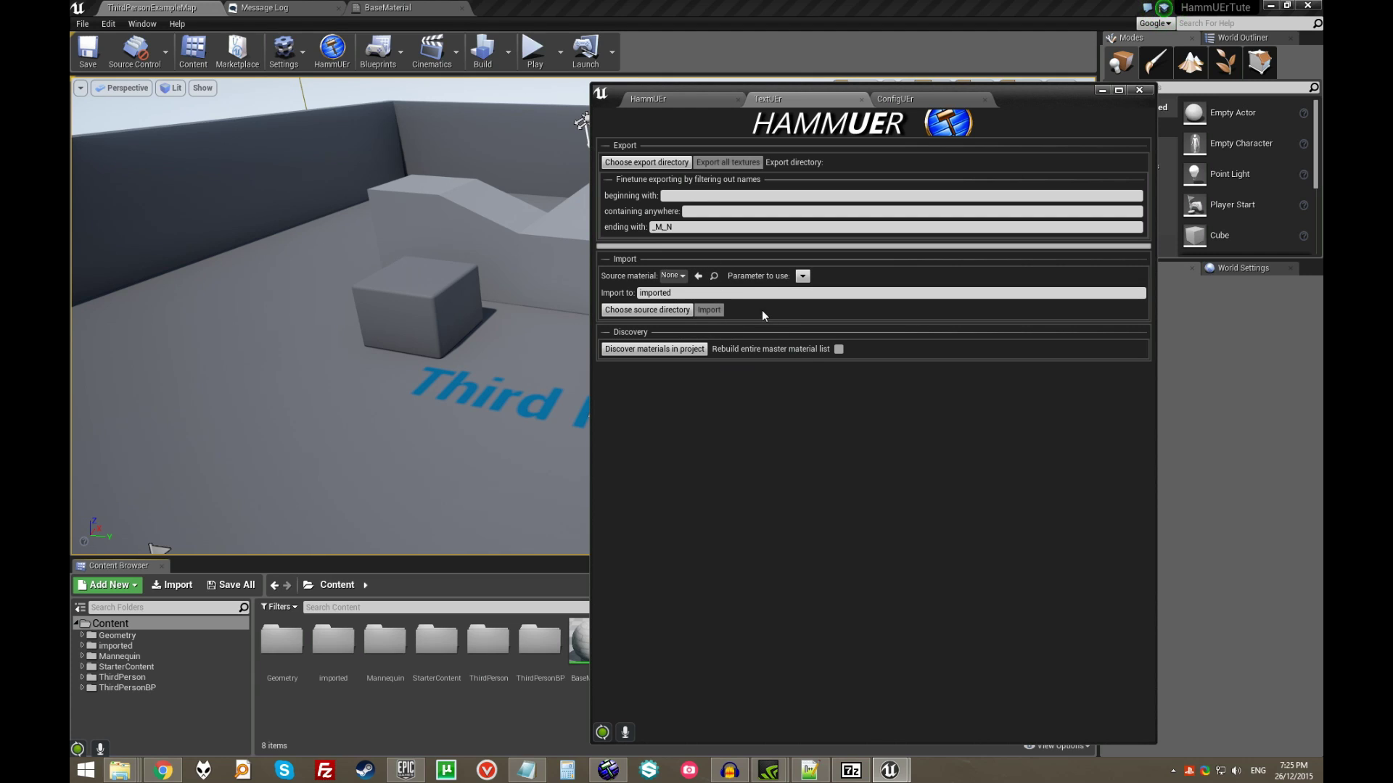
# - Search the source material list for "basemater" and set BaseMaterial as the source material for the import
pyautogui.click(680, 277)
pyautogui.click(679, 276)
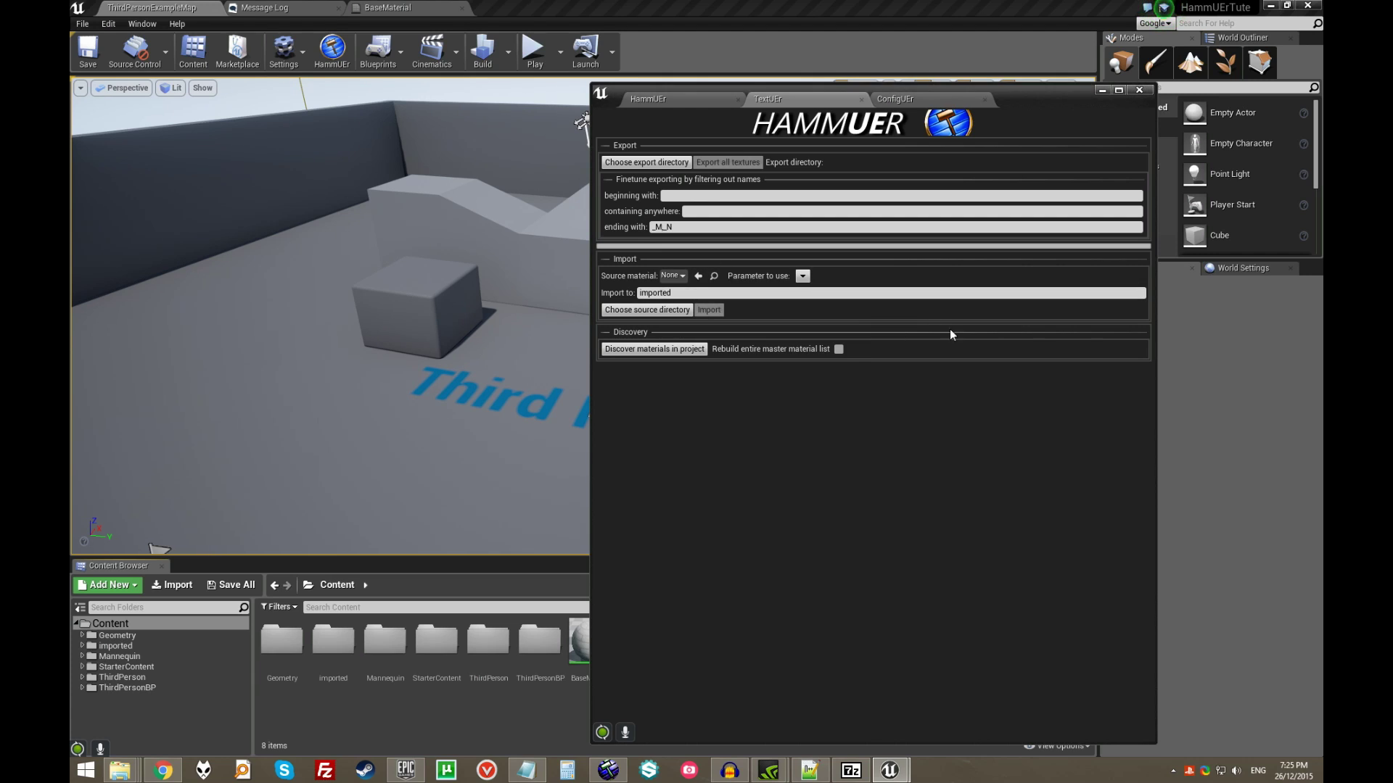
pyautogui.click(677, 275)
pyautogui.write('base')
pyautogui.click(795, 103)
pyautogui.click(707, 99)
pyautogui.click(810, 94)
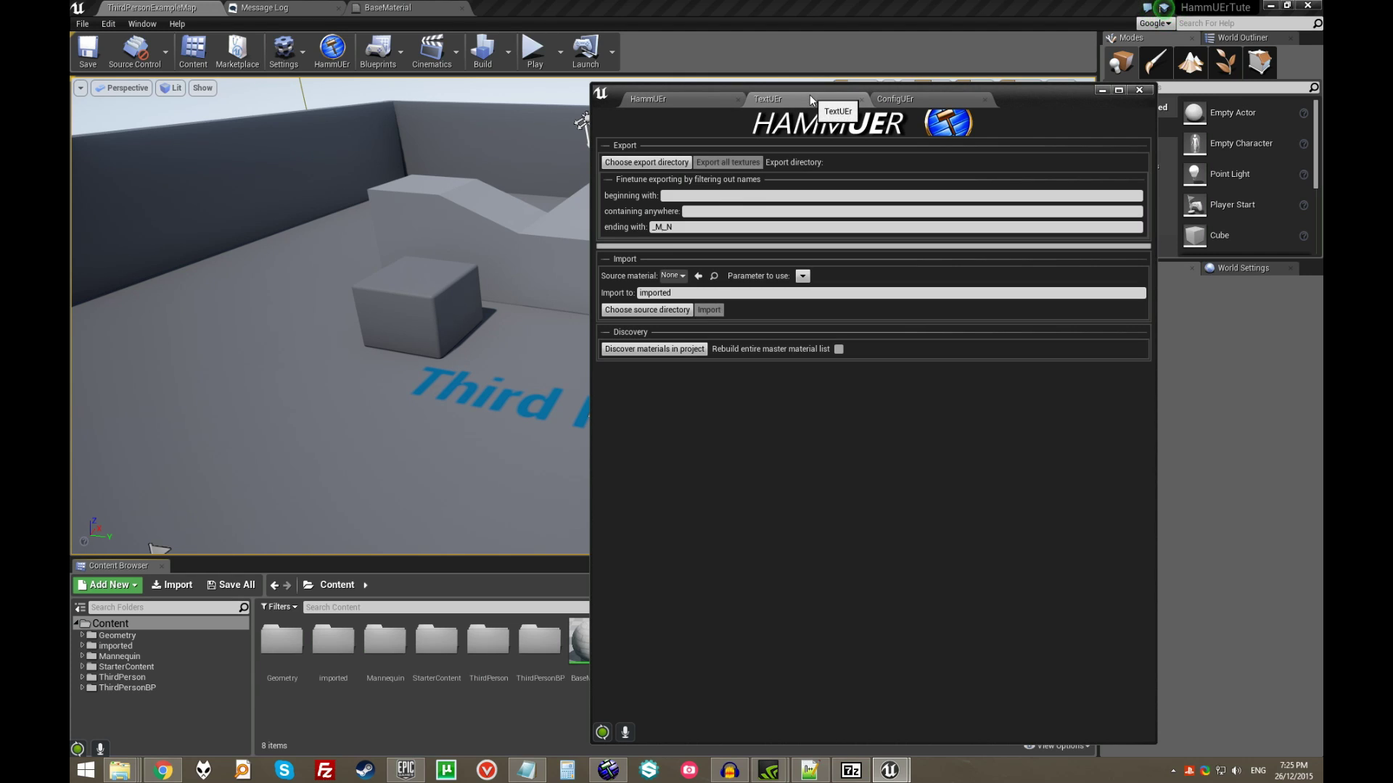
pyautogui.click(679, 277)
pyautogui.write('basemater')
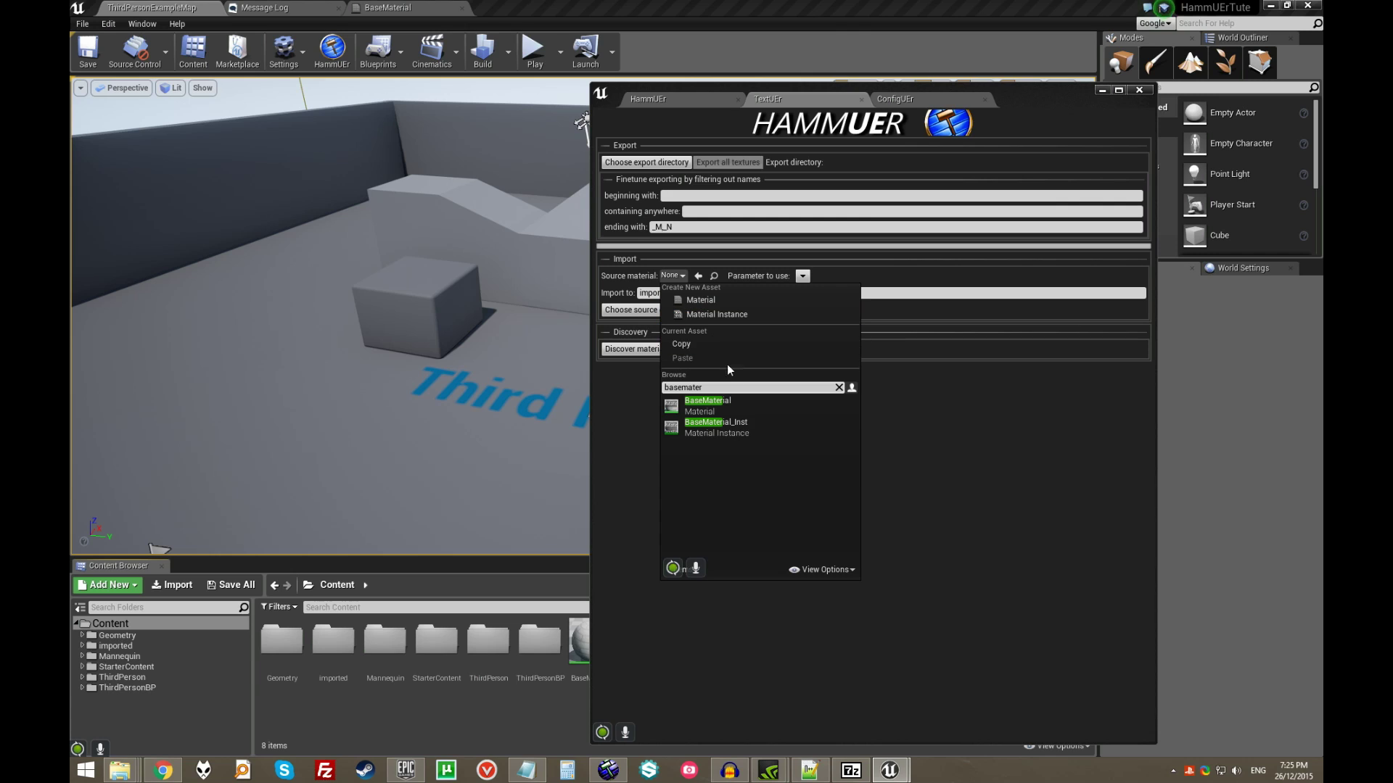
pyautogui.click(765, 407)
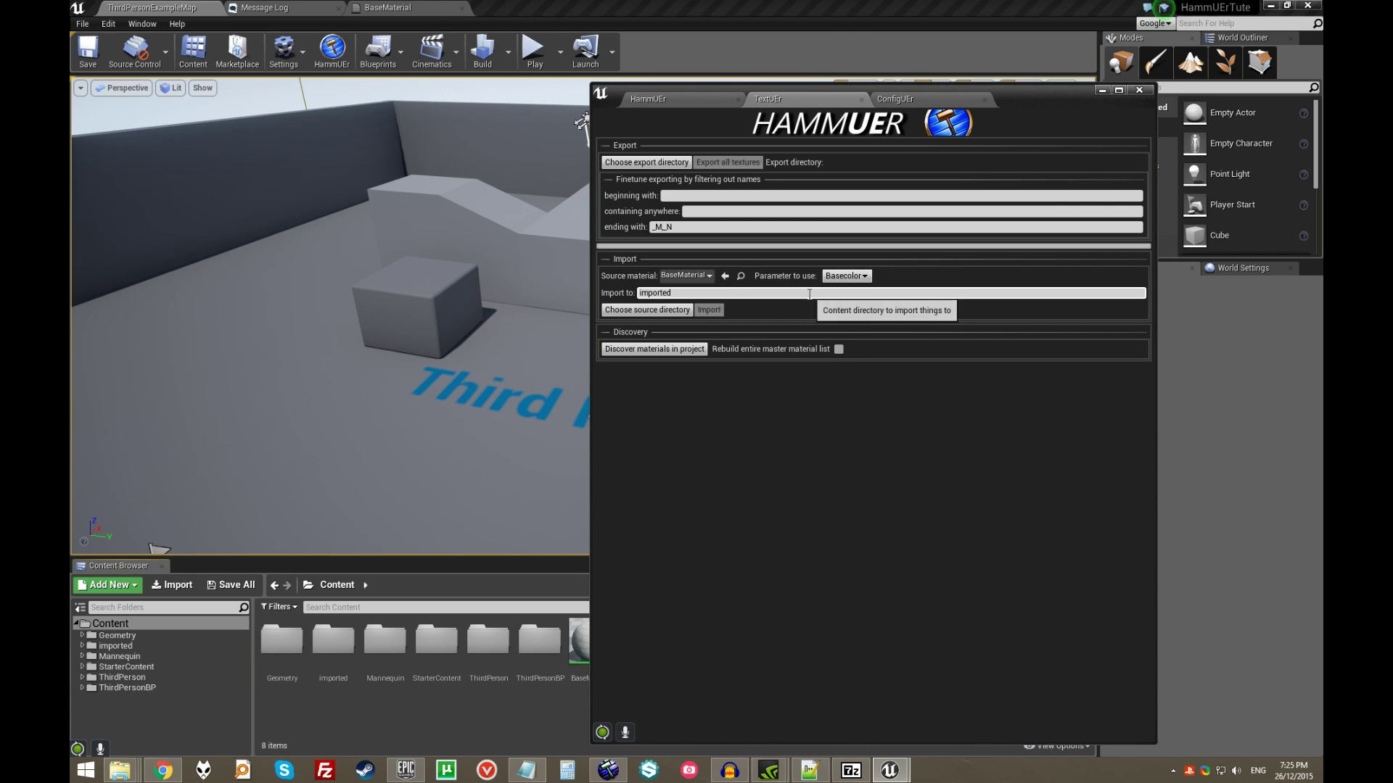
# - Choose Basecolor as the import parameter with imported as the target directory, and close the HammUEr window
pyautogui.click(733, 293)
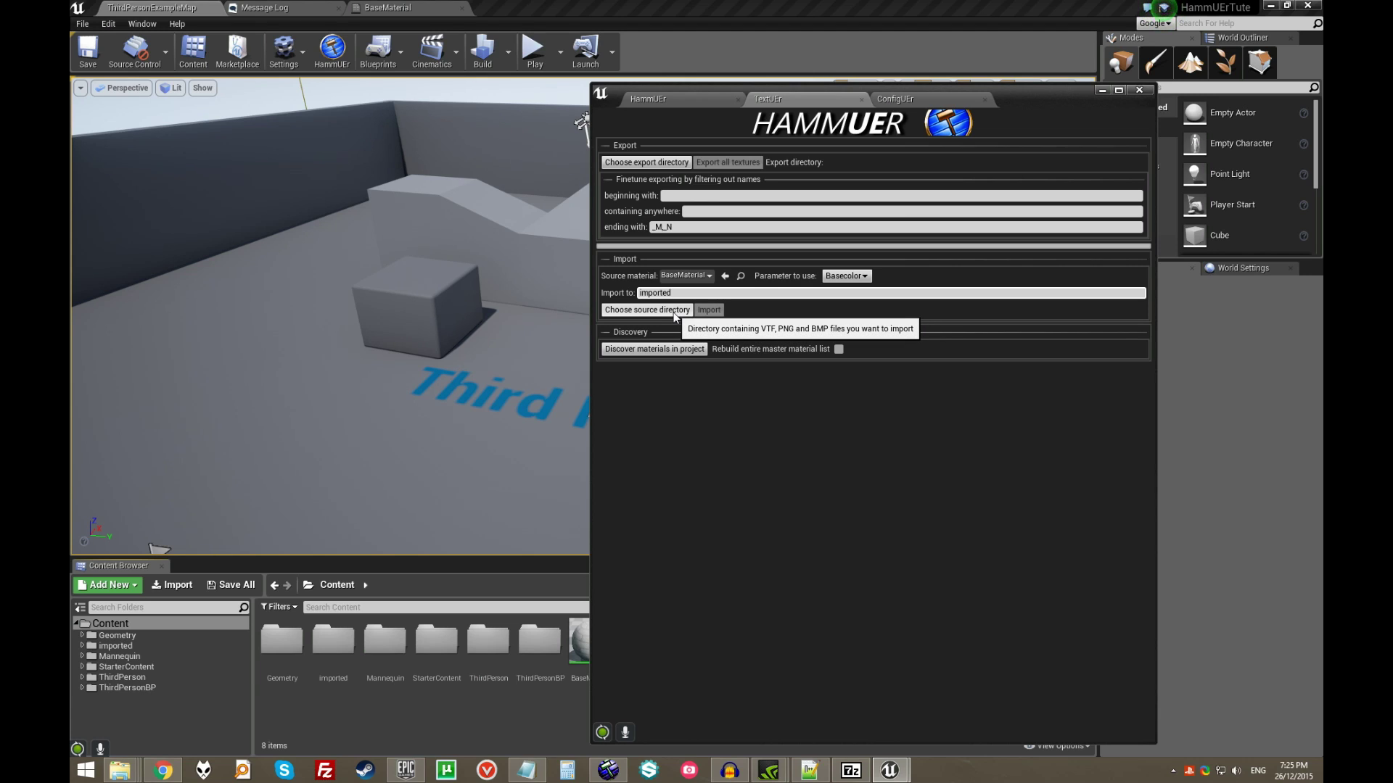
pyautogui.click(846, 276)
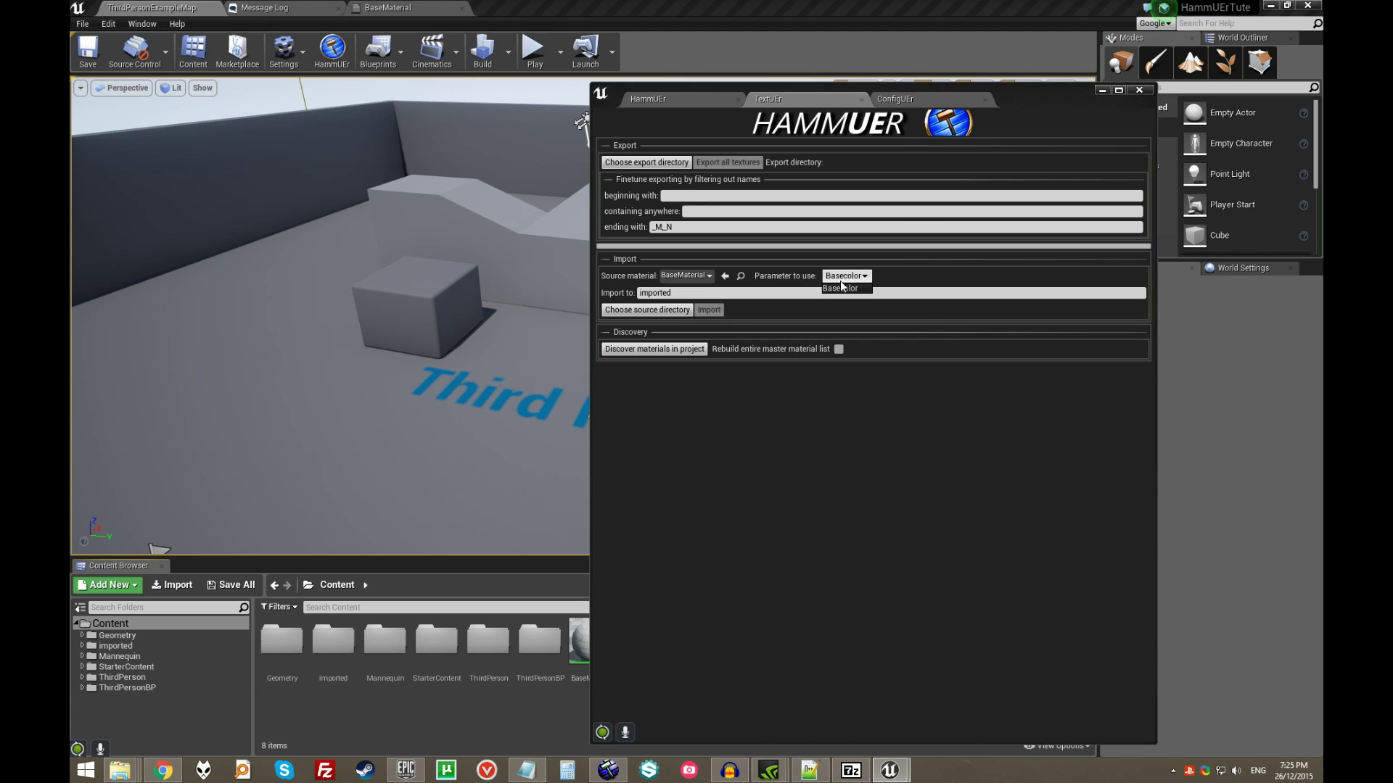
pyautogui.click(848, 288)
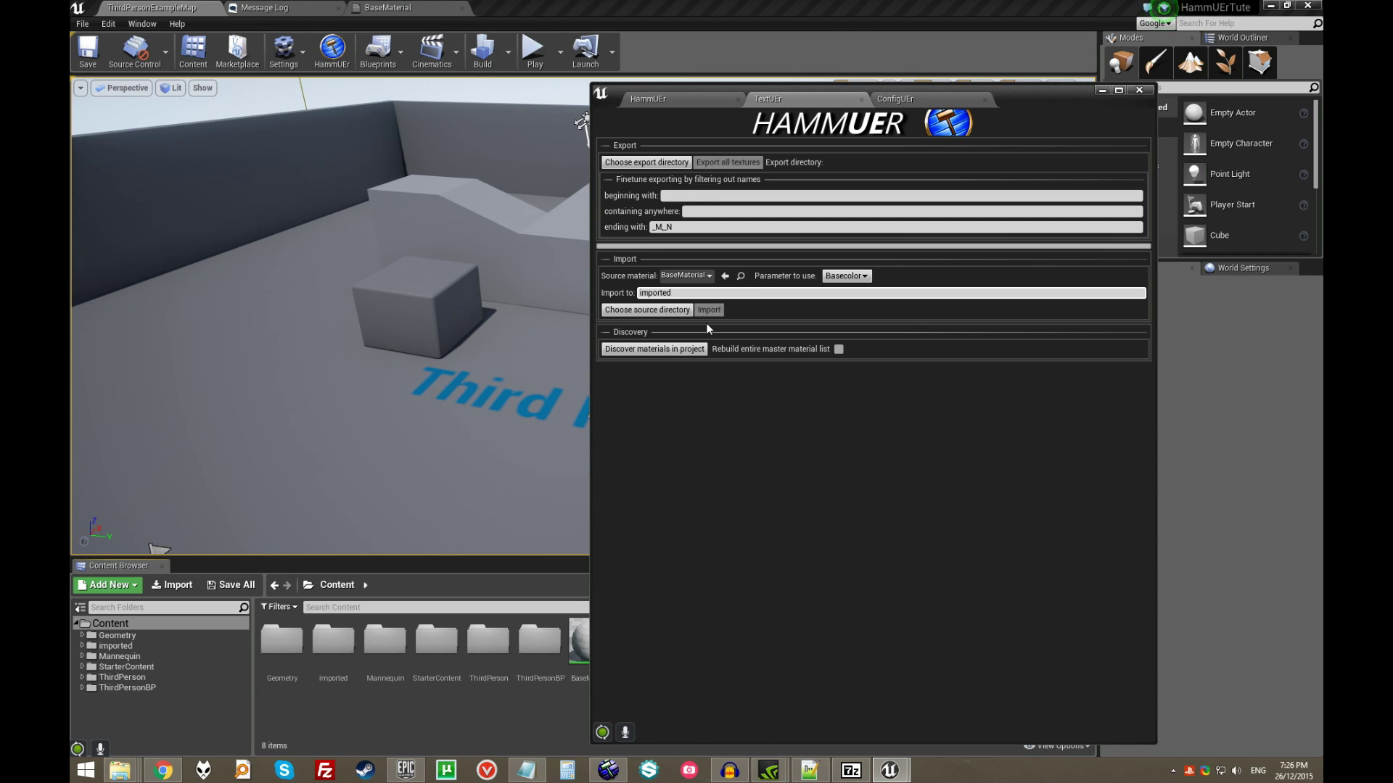
pyautogui.click(1142, 90)
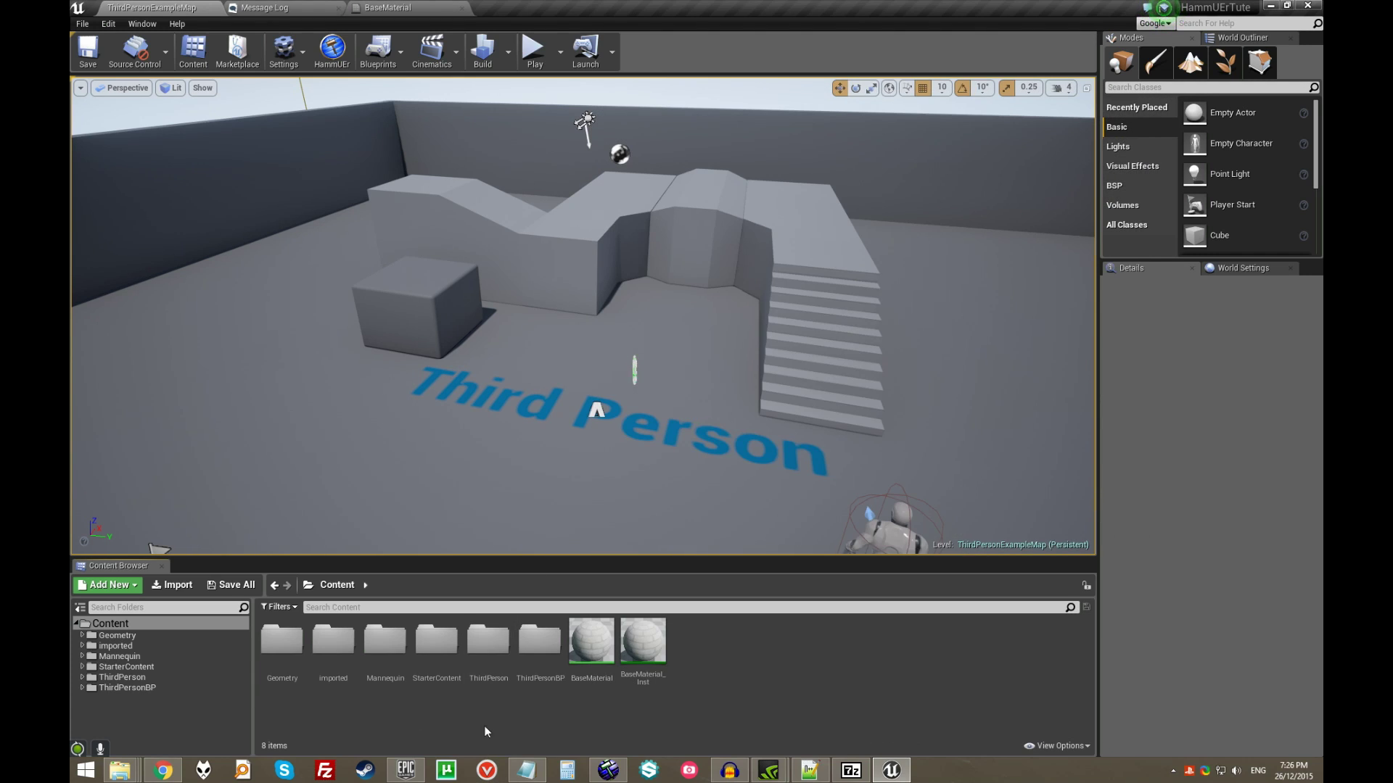
# - Enlarge the Content Browser and open the materials folder inside imported/Materials
pyautogui.click(115, 645)
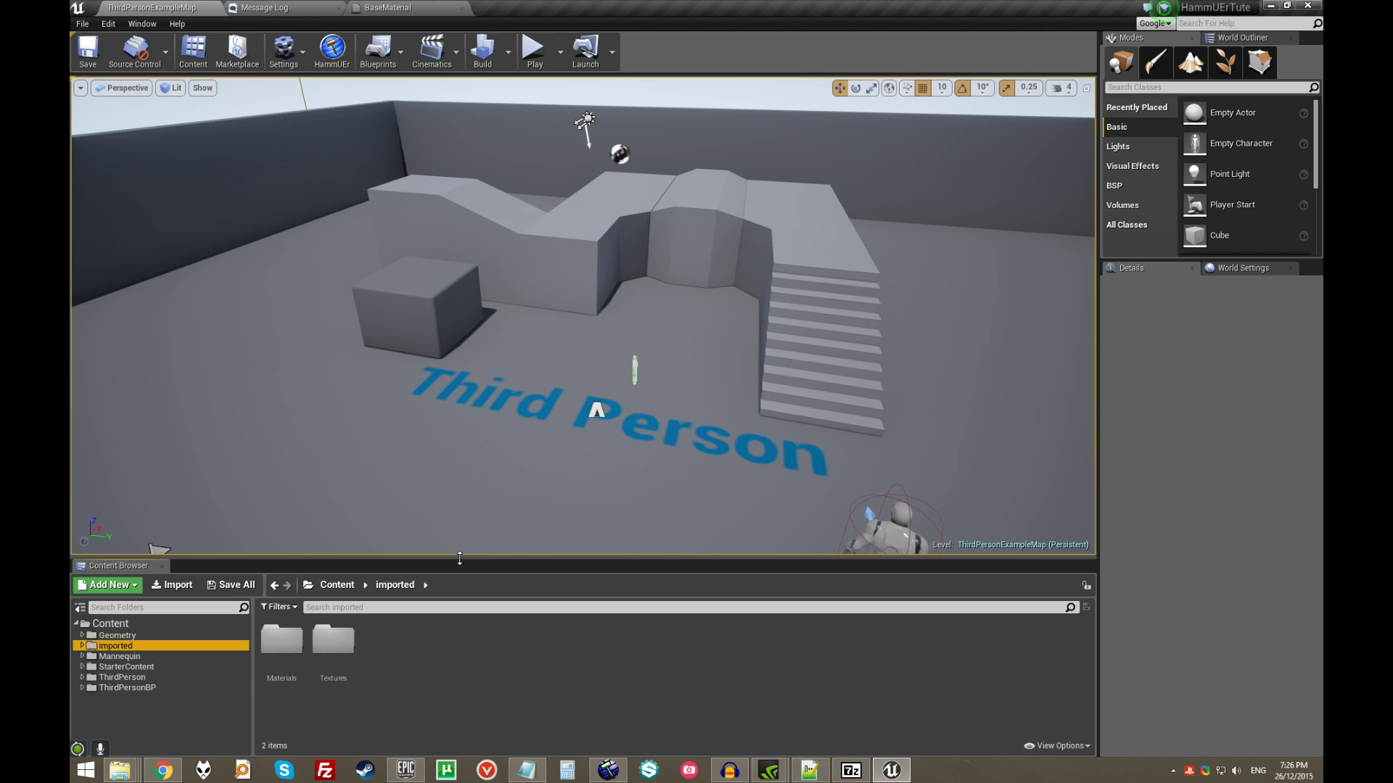
pyautogui.moveTo(436, 558); pyautogui.dragTo(482, 398)
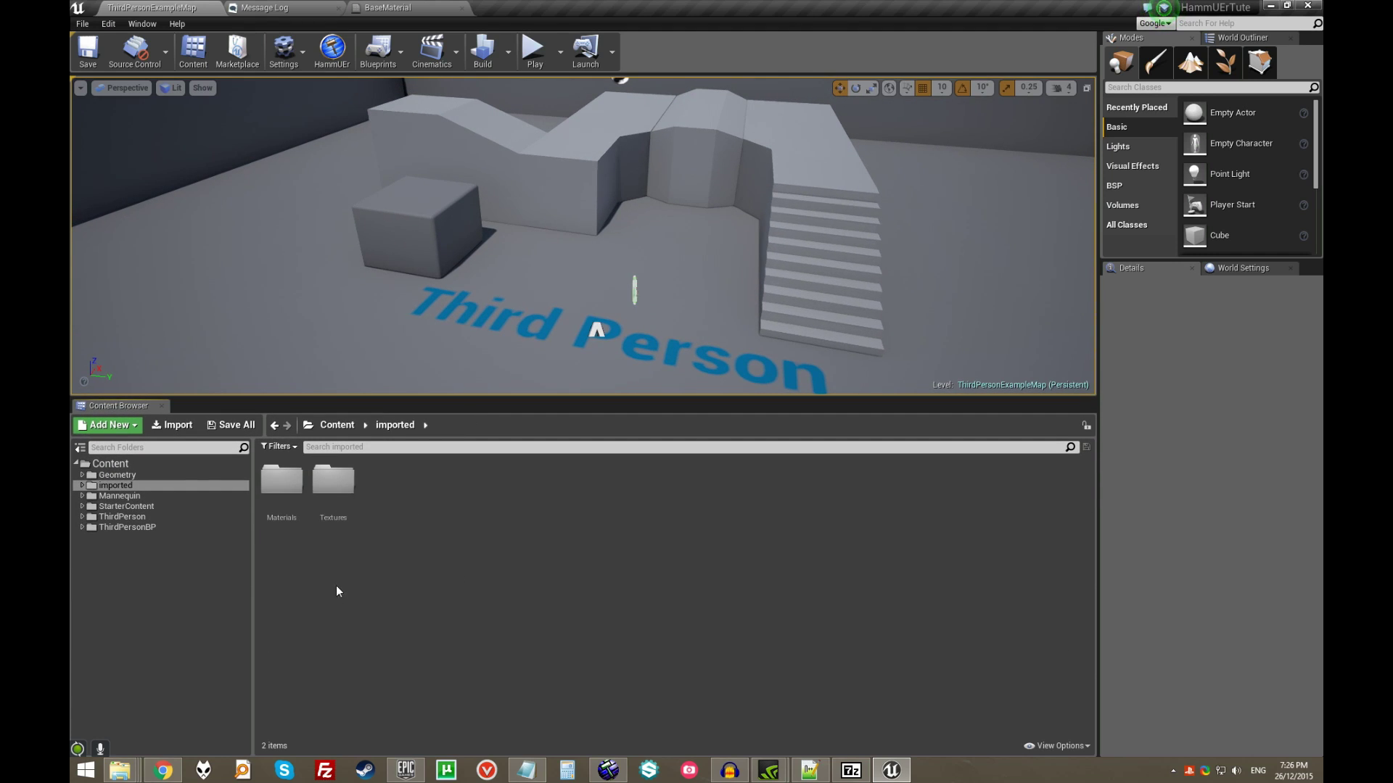
pyautogui.doubleClick(280, 483)
pyautogui.doubleClick(279, 482)
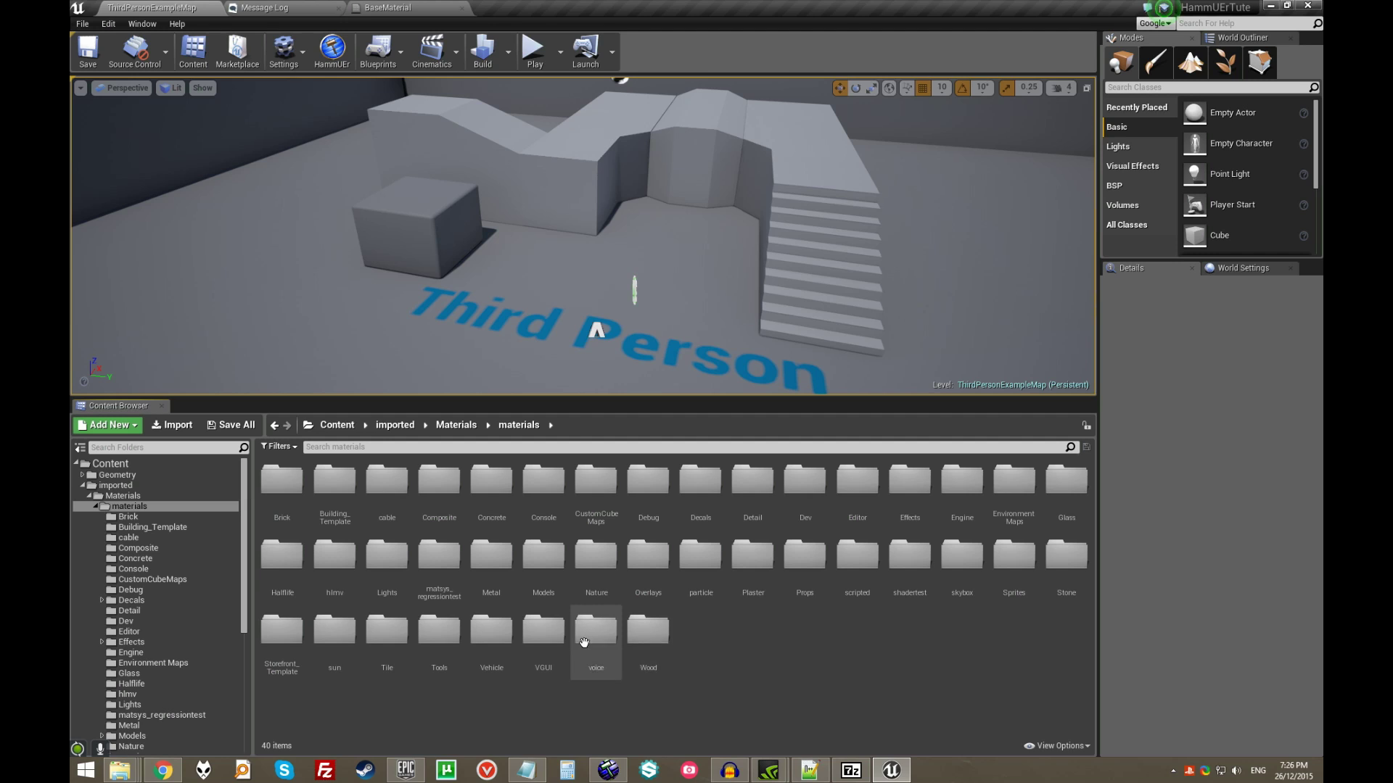
# - Look over the imported material folders, including Models, skybox and Halflife, and open the Brick folder
pyautogui.click(554, 553)
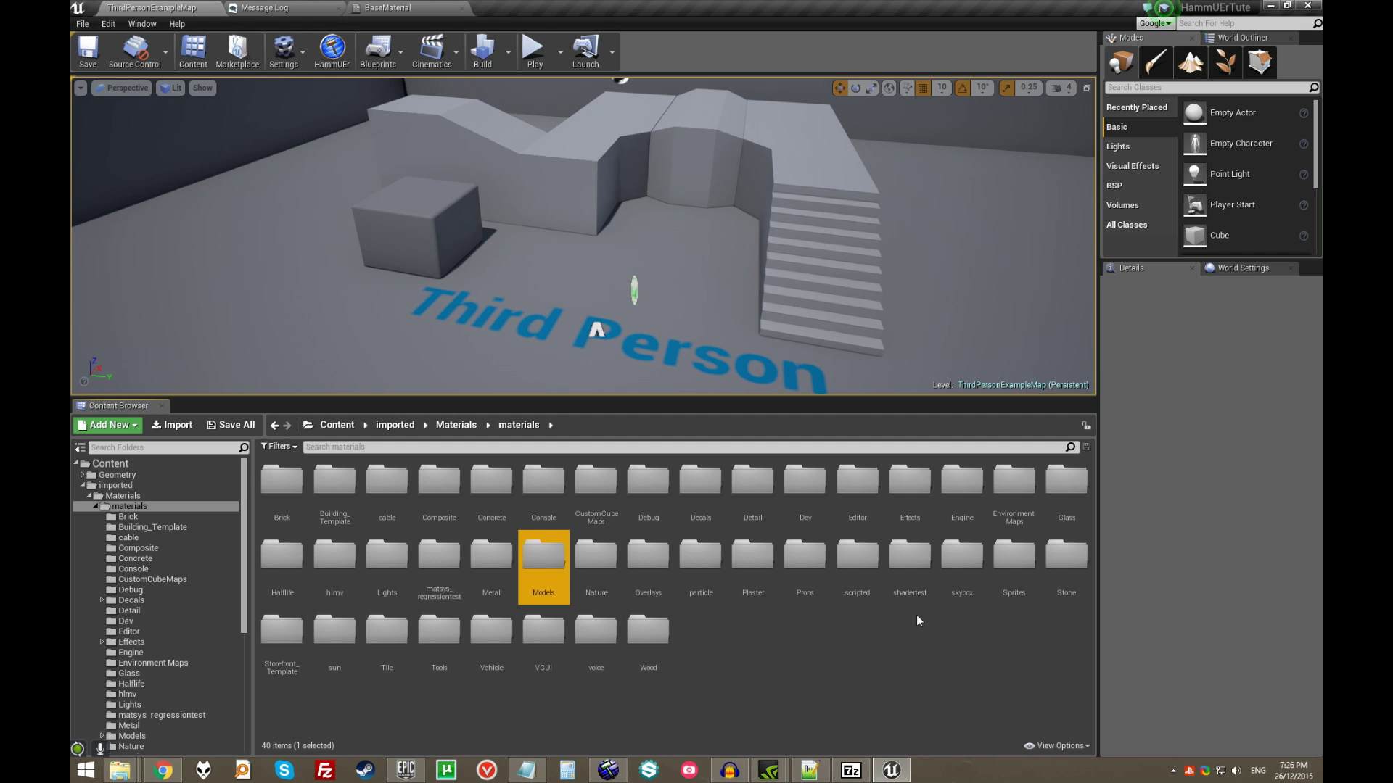
pyautogui.click(962, 557)
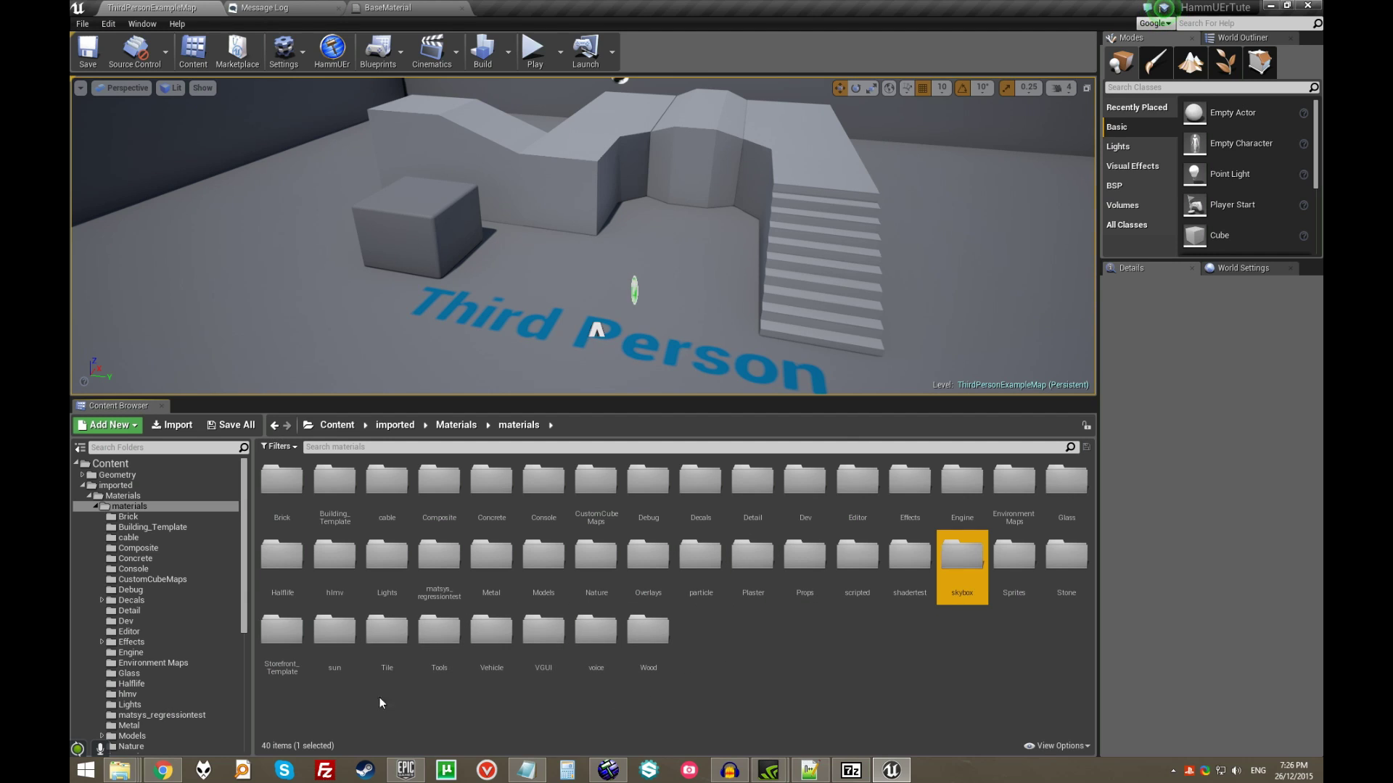
pyautogui.doubleClick(281, 560)
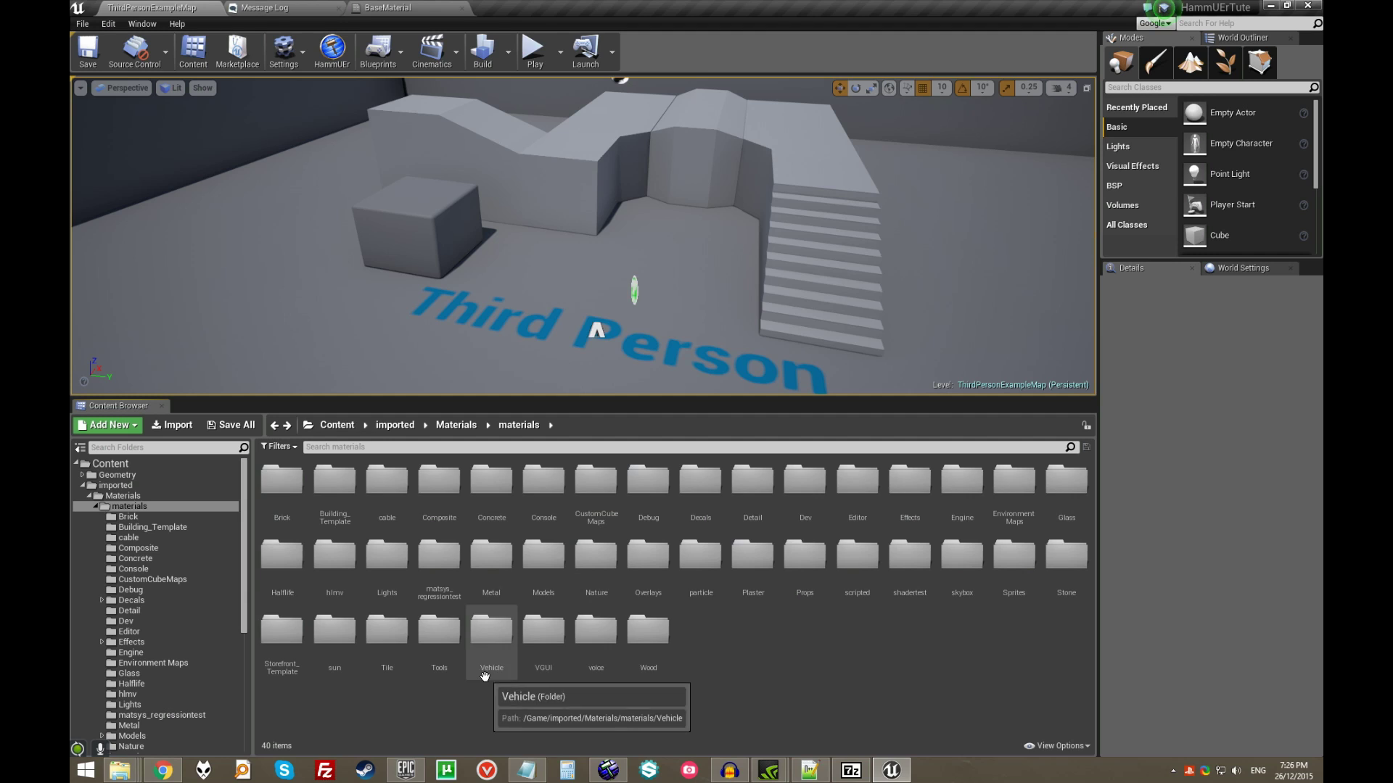
pyautogui.hotkey('alt', 'Right')
pyautogui.hotkey('alt', 'Left')
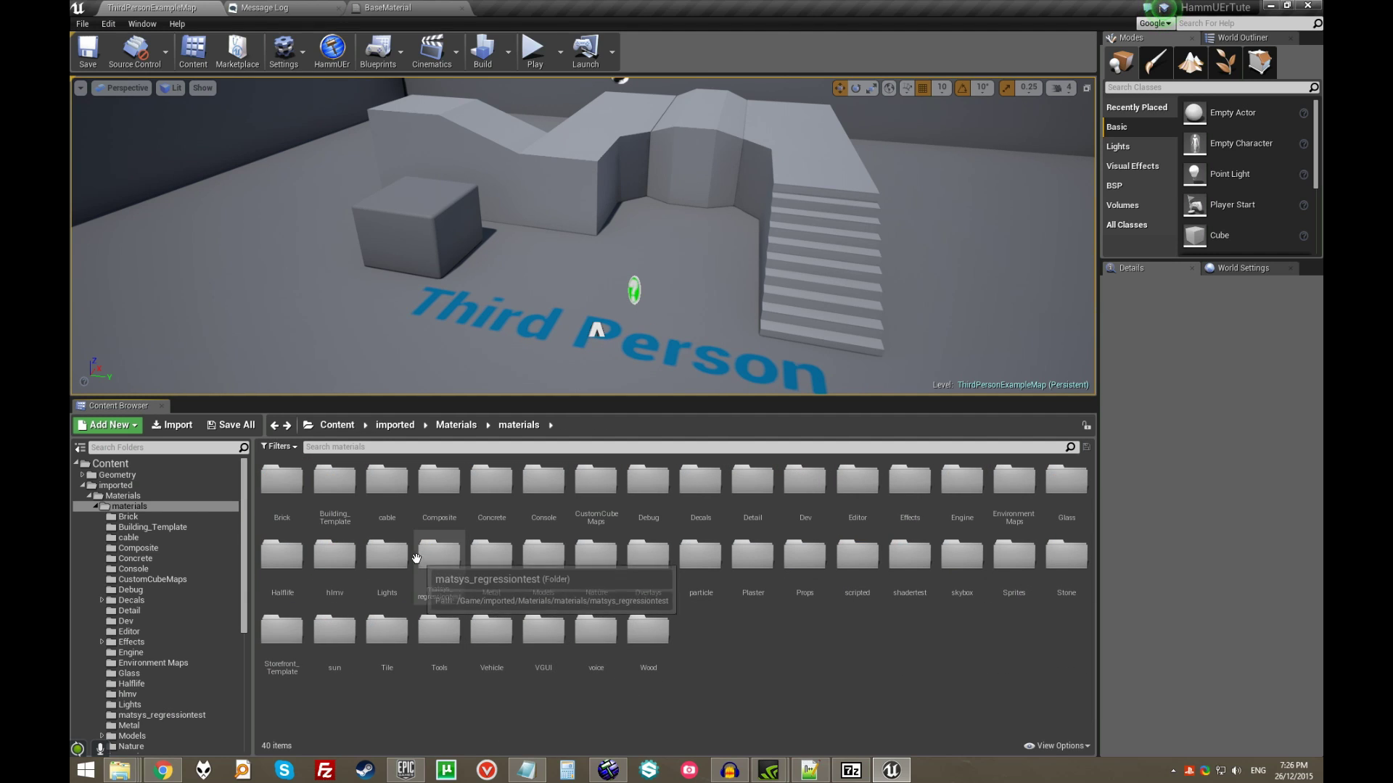
pyautogui.doubleClick(281, 480)
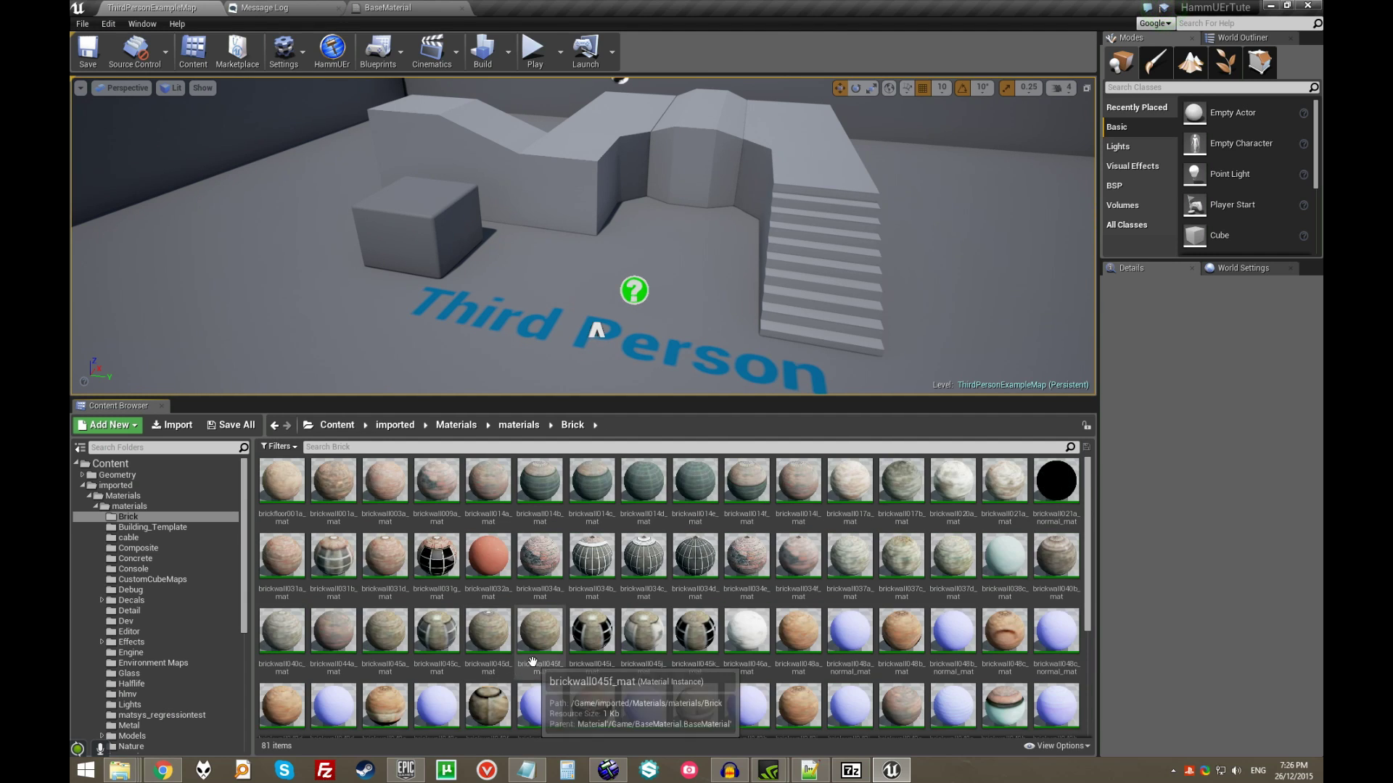
# - Open the brickwall034c_mat material instance and switch its preview mesh to a cube
pyautogui.doubleClick(644, 559)
pyautogui.moveTo(344, 83); pyautogui.dragTo(536, 22)
pyautogui.scroll(-5, 943, 300)
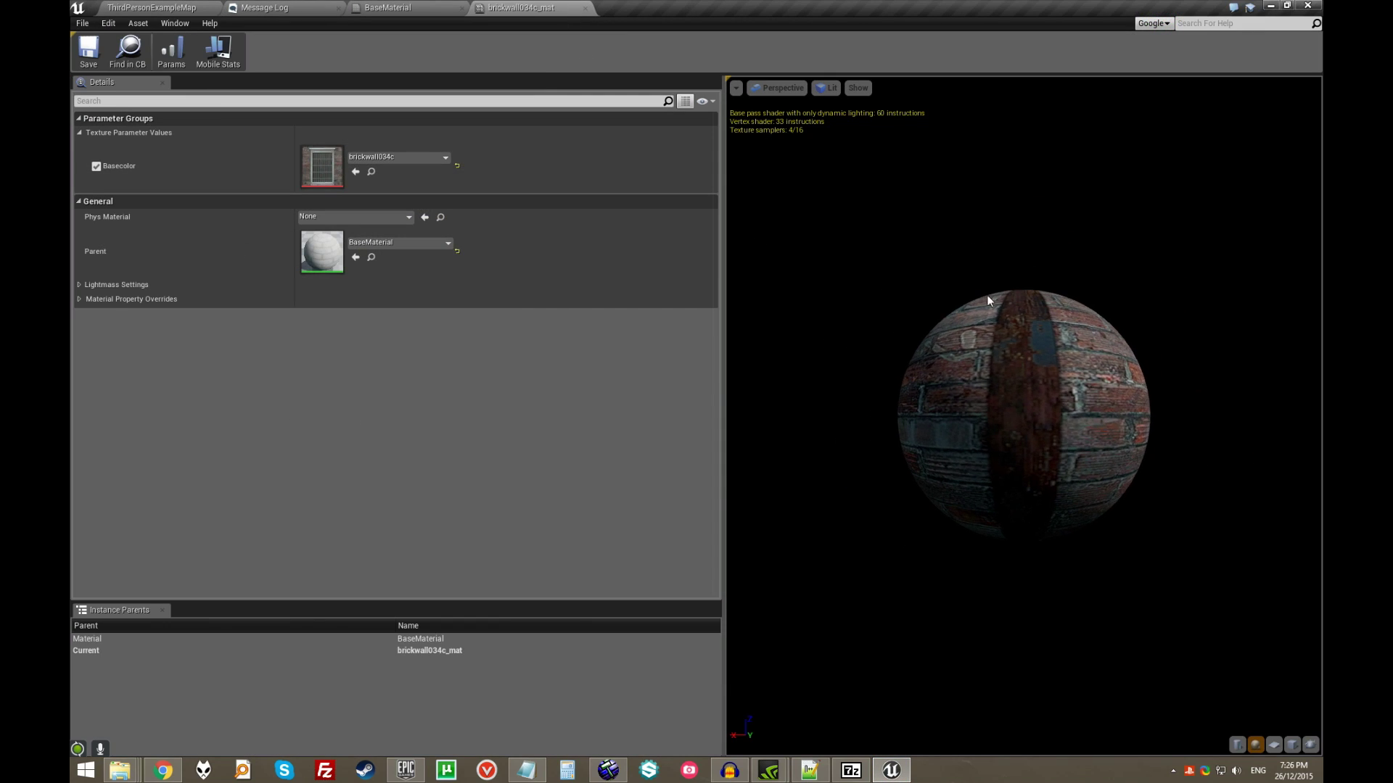
pyautogui.click(827, 88)
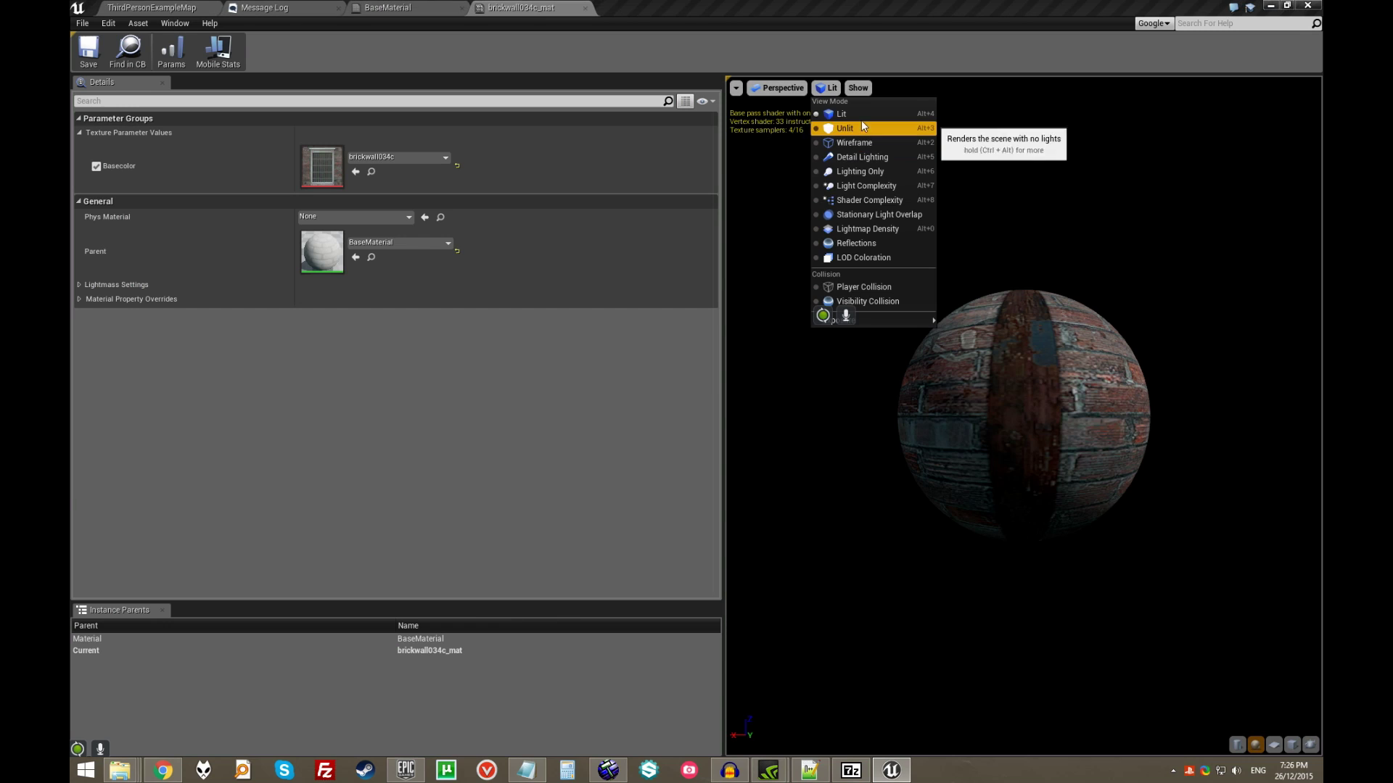
pyautogui.click(1273, 745)
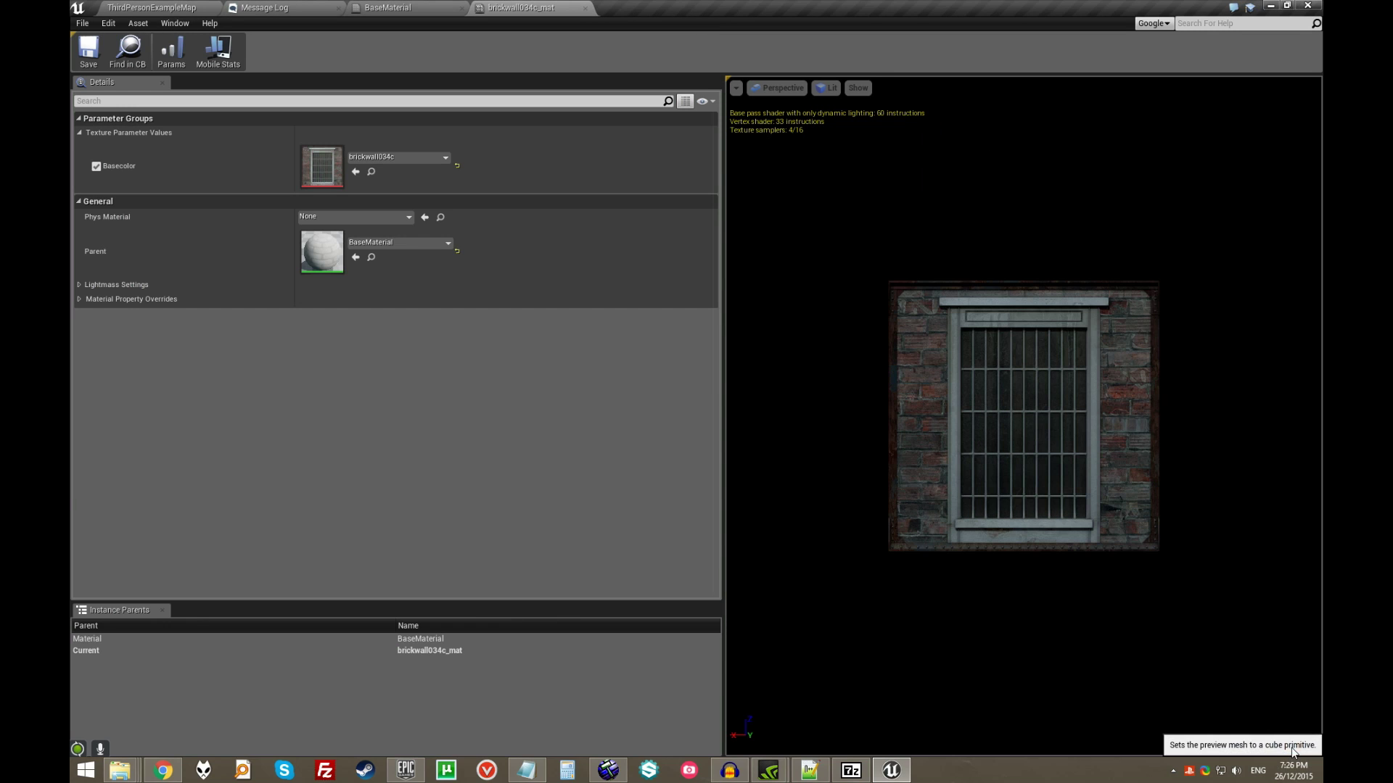
# - Examine the brickwall034c texture on the preview cube from several angles, close the material instance and return to the level
pyautogui.moveTo(877, 336); pyautogui.dragTo(1052, 335)
pyautogui.moveTo(924, 338); pyautogui.dragTo(1015, 338)
pyautogui.moveTo(924, 338); pyautogui.dragTo(924, 275, button='right')
pyautogui.moveTo(924, 337); pyautogui.dragTo(856, 384)
pyautogui.moveTo(1102, 478); pyautogui.dragTo(1030, 435)
pyautogui.moveTo(1030, 349); pyautogui.dragTo(810, 273)
pyautogui.moveTo(1026, 349); pyautogui.dragTo(1115, 395)
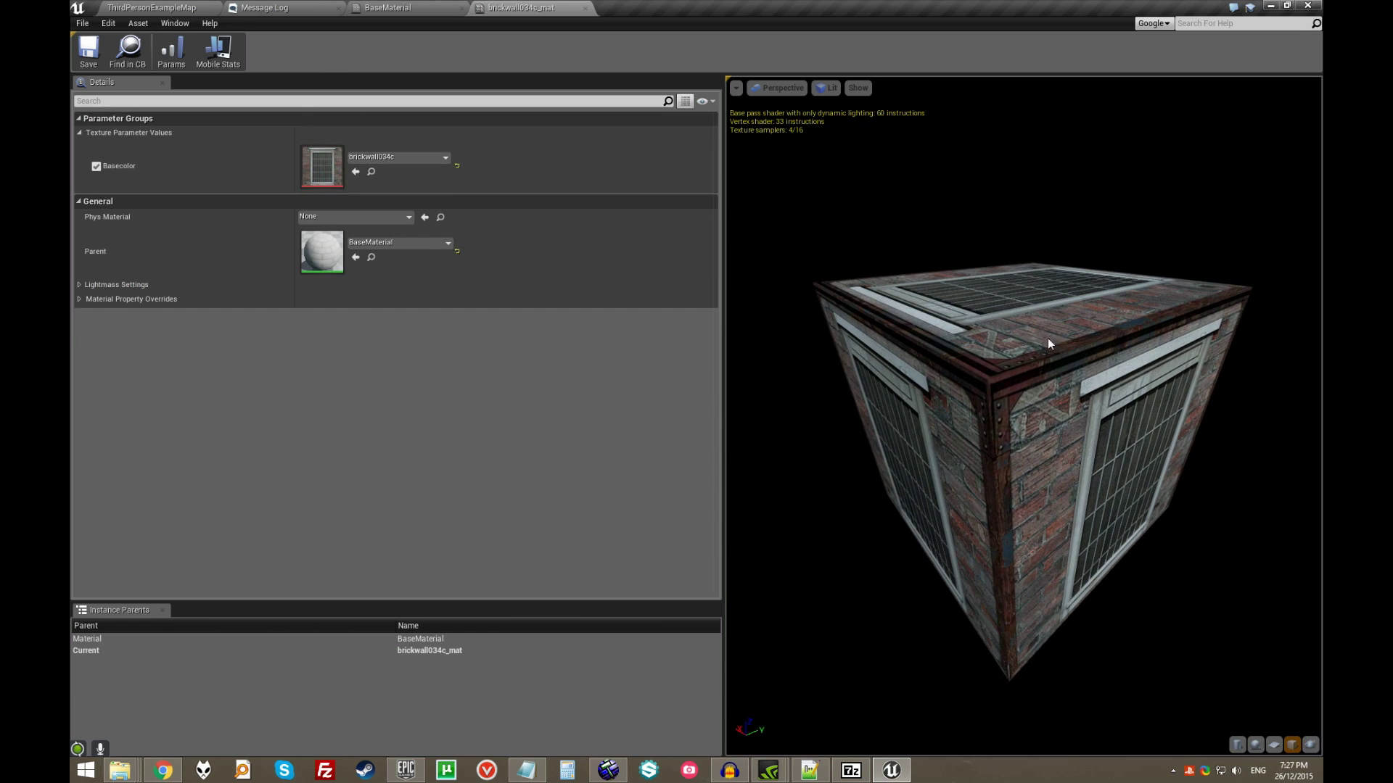
pyautogui.moveTo(1045, 338); pyautogui.dragTo(1180, 507)
pyautogui.scroll(-5, 1180, 507)
pyautogui.scroll(6, 1179, 507)
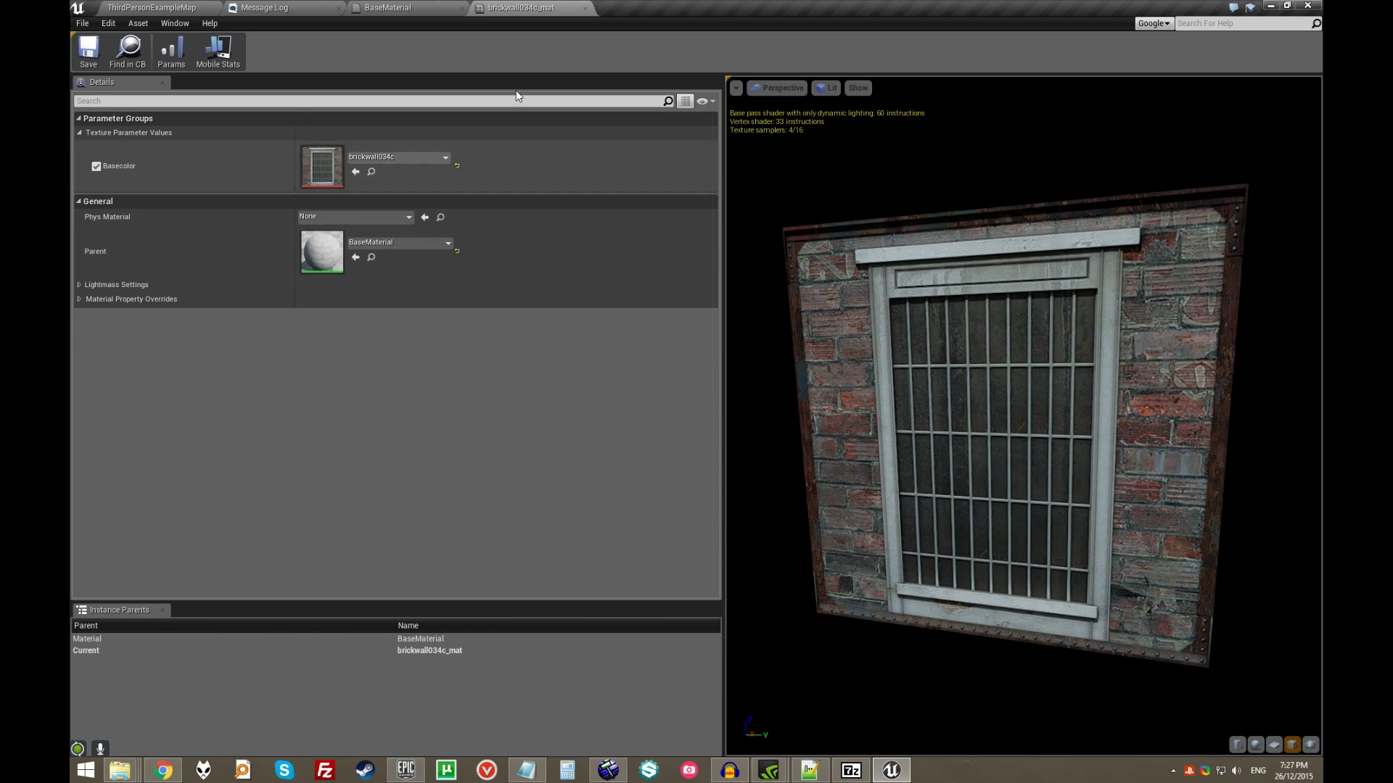
pyautogui.middleClick(510, 6)
pyautogui.click(161, 7)
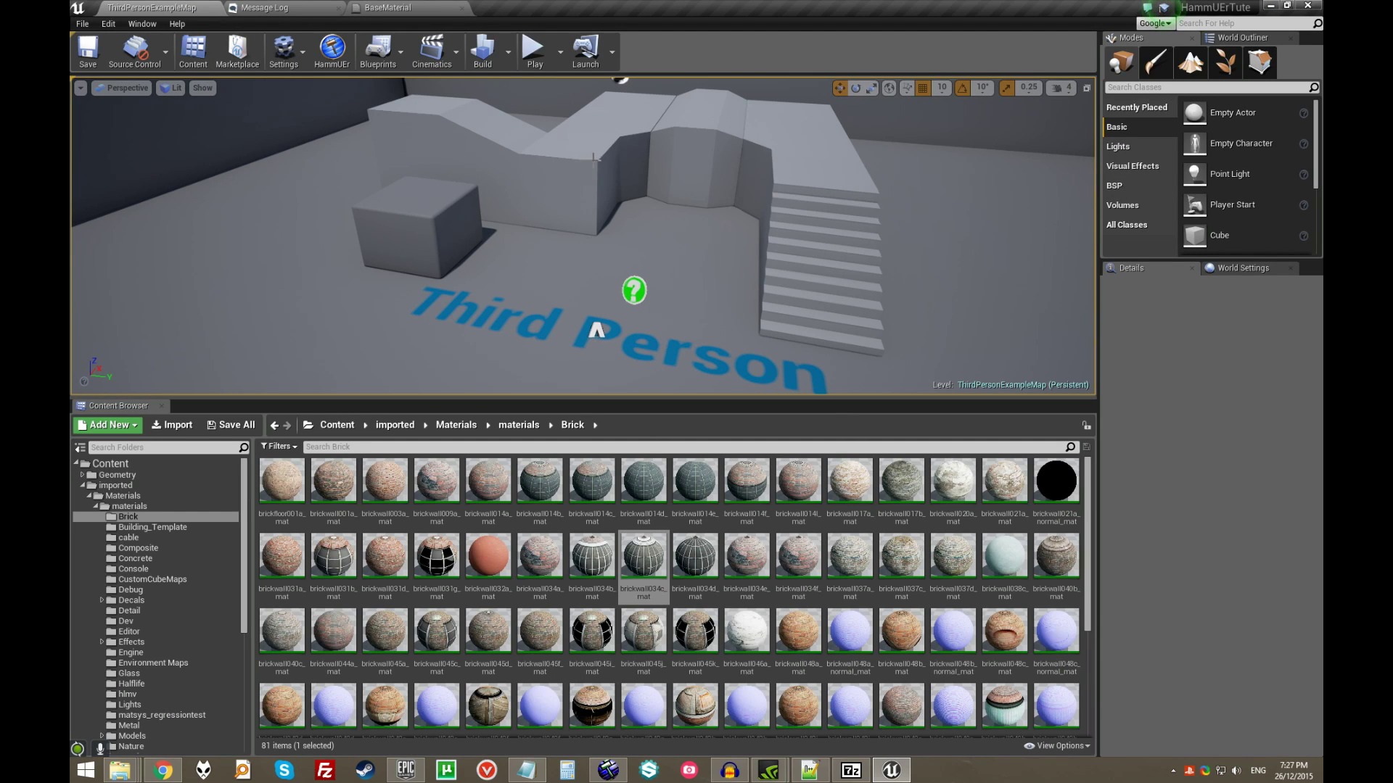
# - Create a new level from the Default template and enlarge the viewport above the Content Browser
pyautogui.click(83, 24)
pyautogui.click(141, 51)
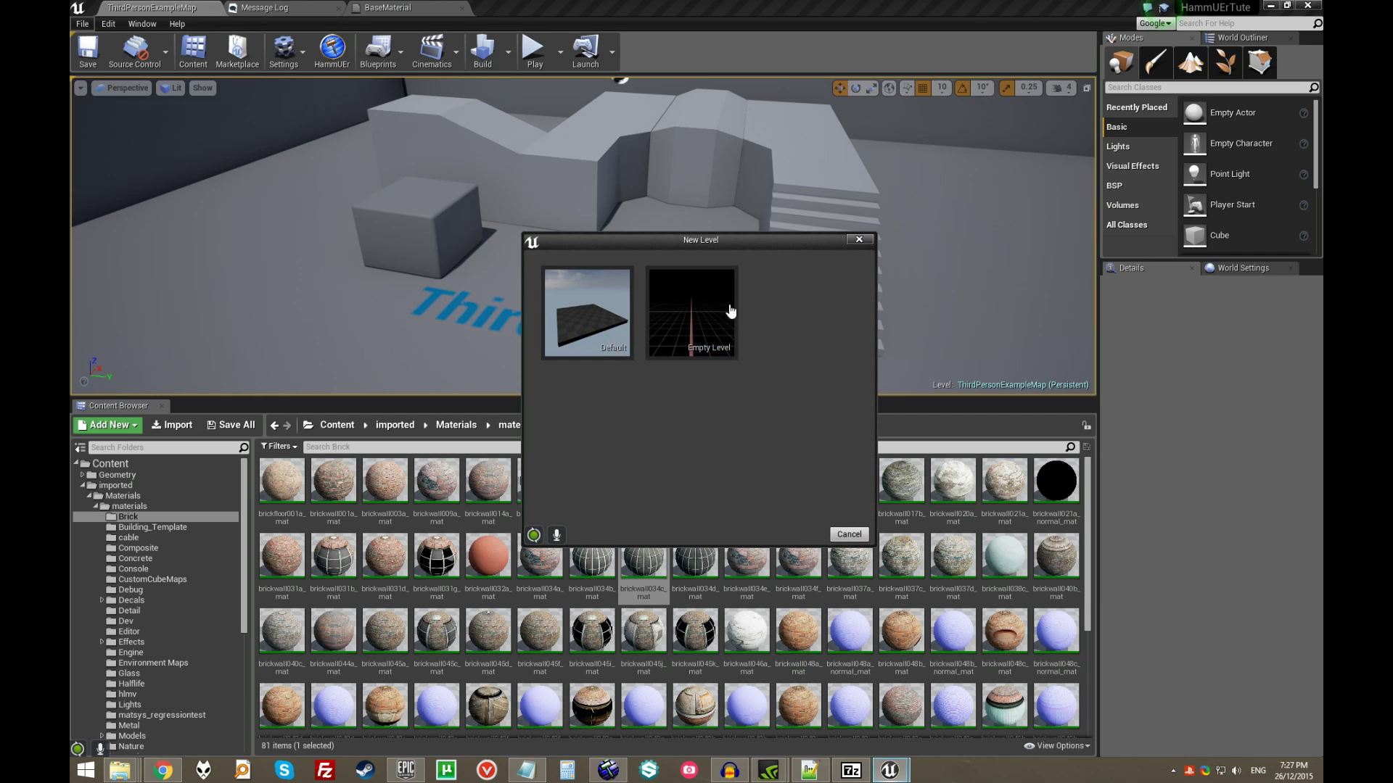
pyautogui.click(601, 316)
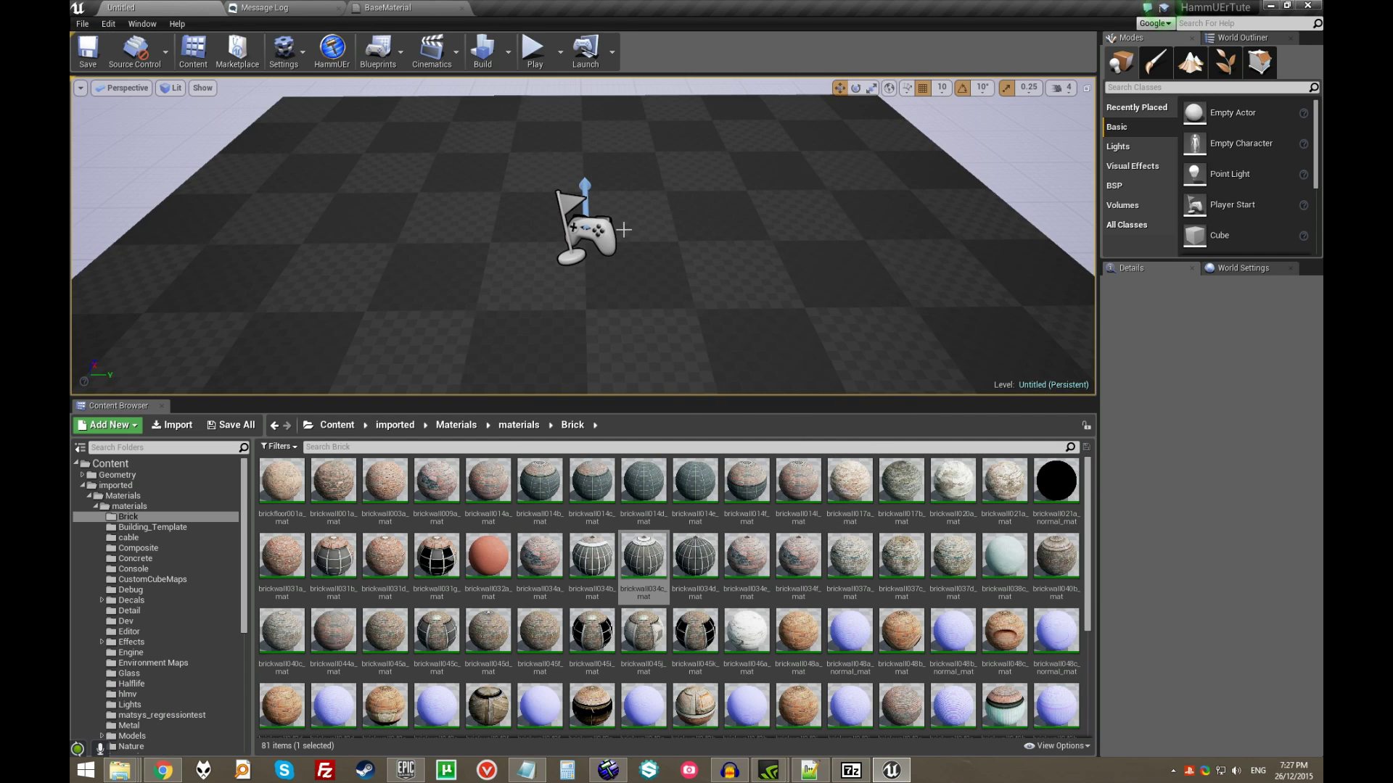
pyautogui.moveTo(435, 399); pyautogui.dragTo(444, 569)
pyautogui.moveTo(445, 507)
pyautogui.mouseDown(button='right')
pyautogui.moveTo(362, 508)
pyautogui.moveTo(464, 508)
pyautogui.mouseUp(button='right')
pyautogui.moveTo(586, 398); pyautogui.dragTo(795, 443, button='right')
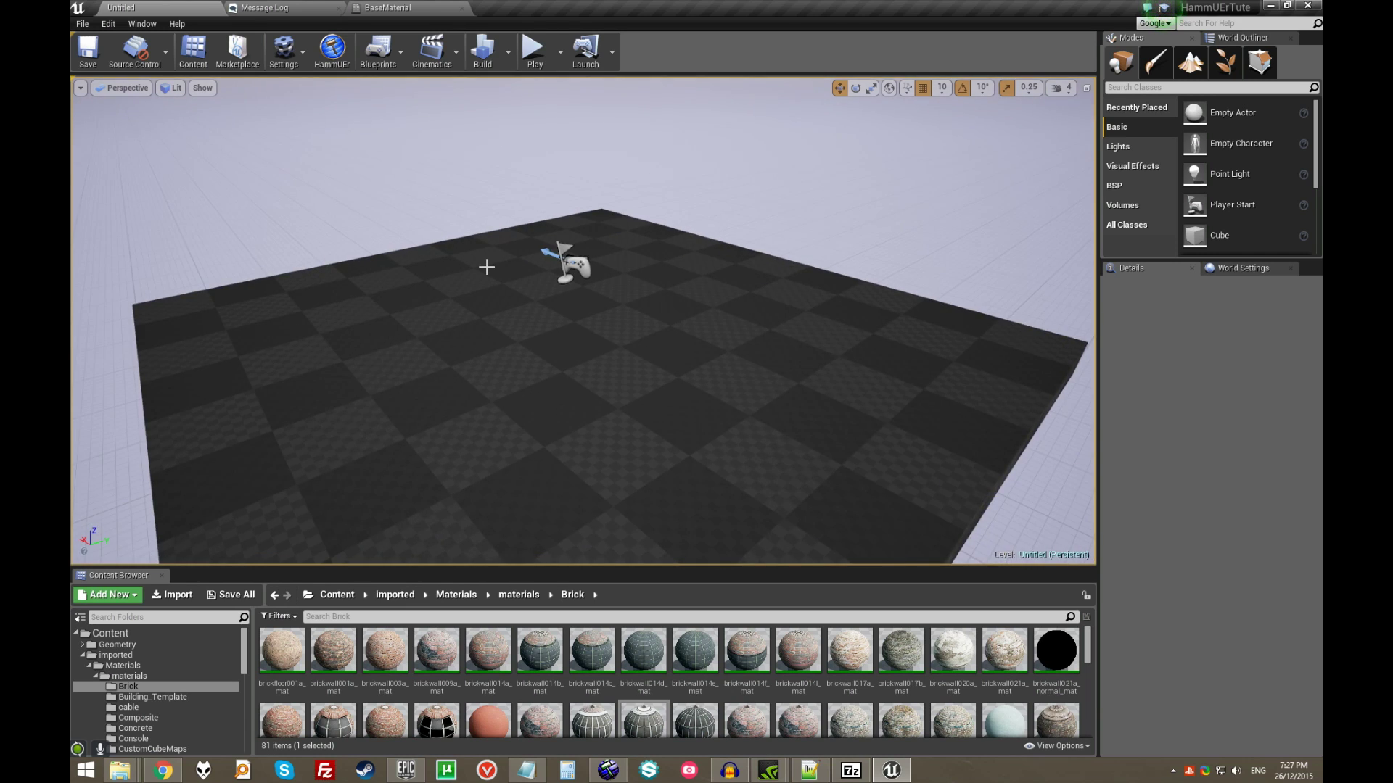
# - Switch to Hammer, inspect the tiled floor face's texture in the Face Edit Sheet, and return to Unreal Editor
pyautogui.click(609, 772)
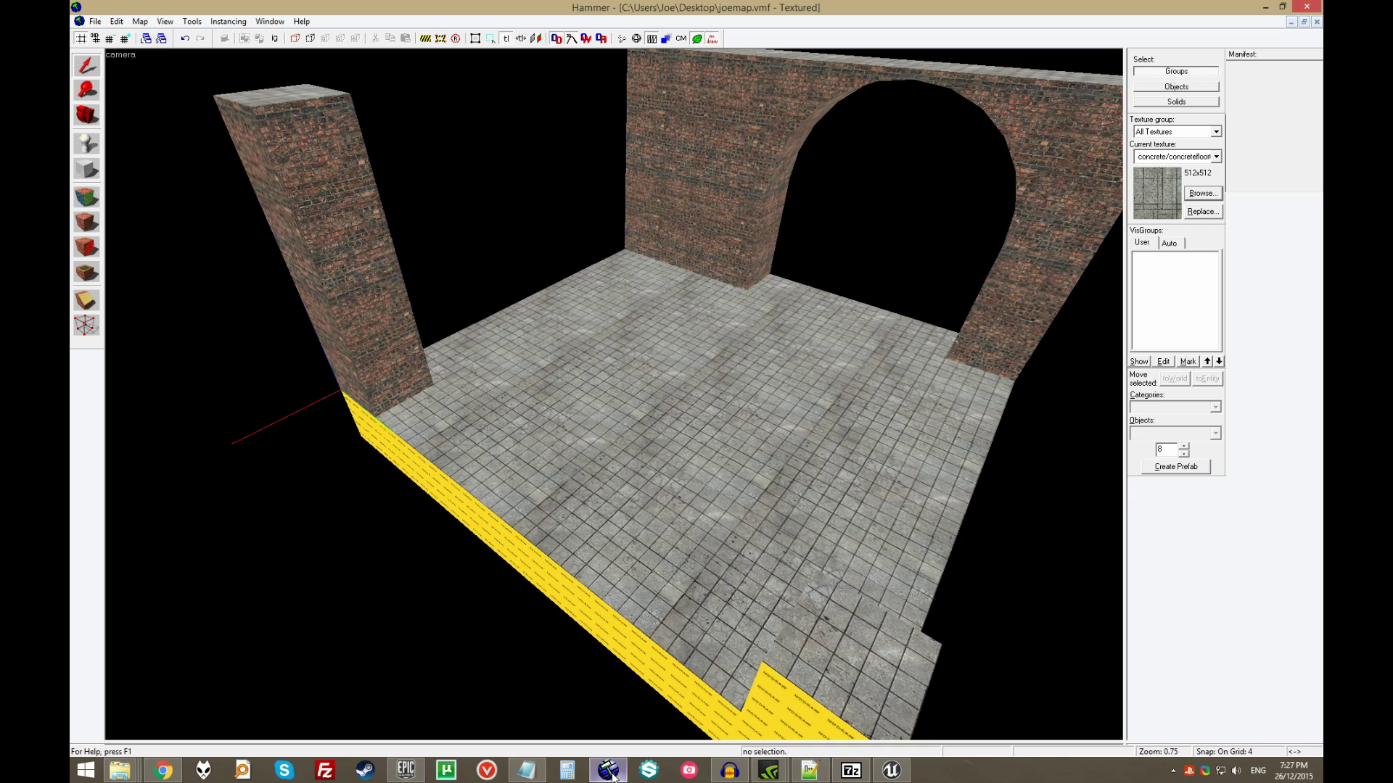
pyautogui.click(89, 199)
pyautogui.click(715, 377)
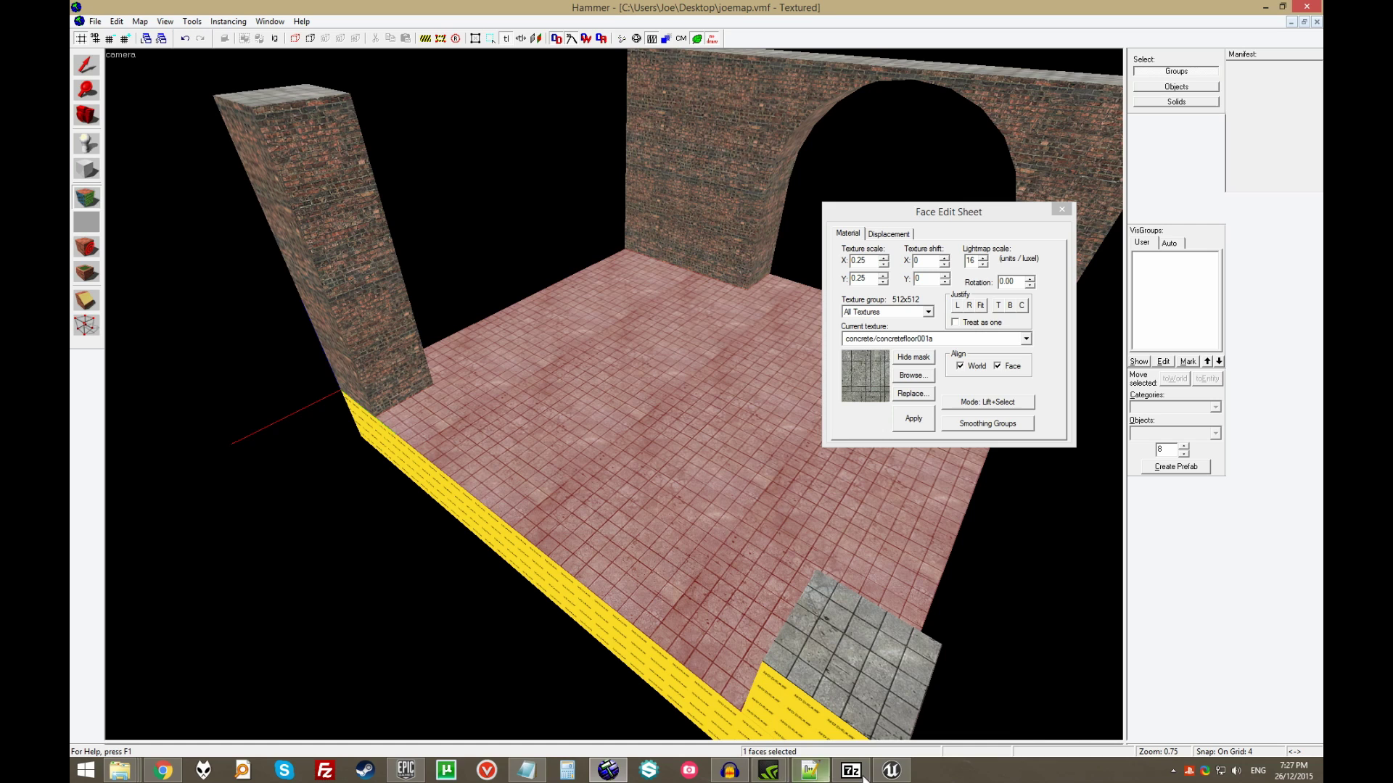
pyautogui.moveTo(903, 769)
pyautogui.click(901, 676)
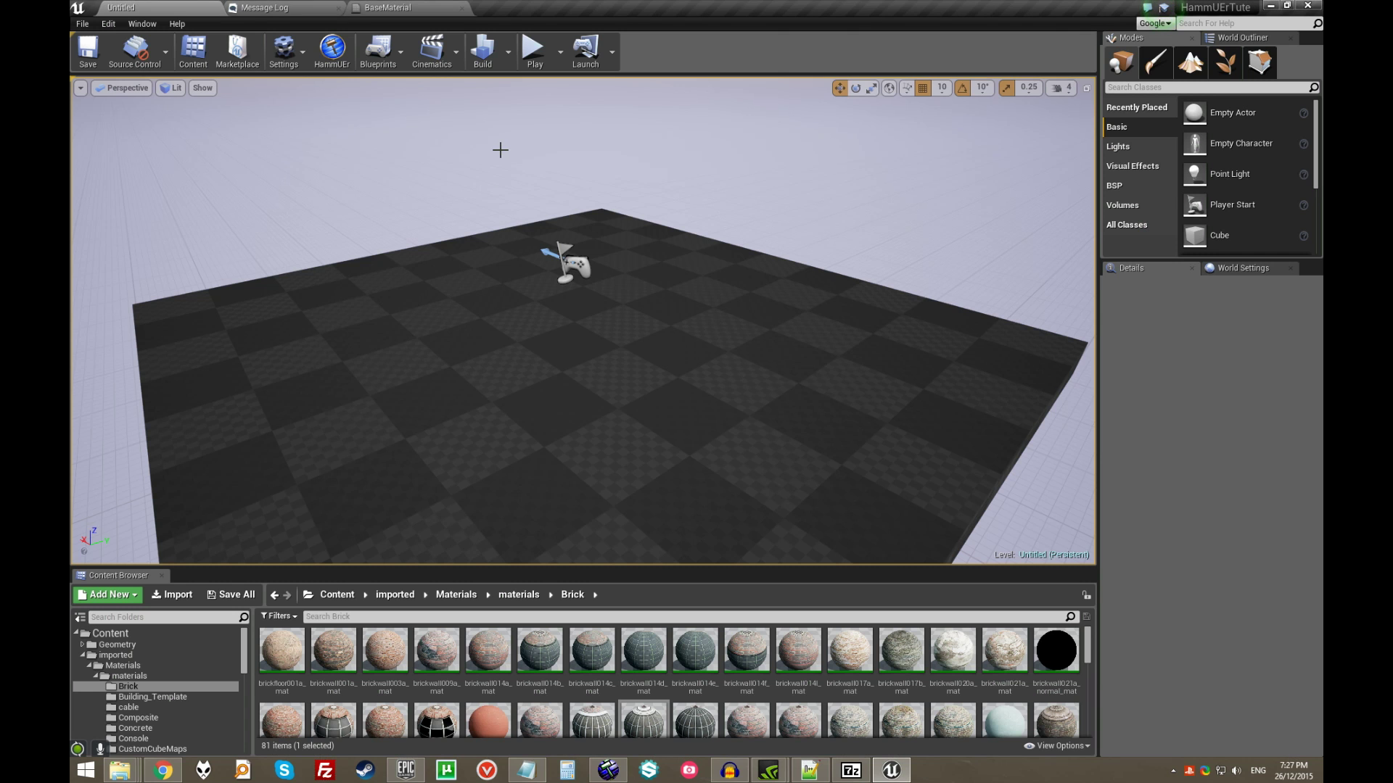
# - Open the HammUEr window, bring up its map file selection and cancel it
pyautogui.click(332, 49)
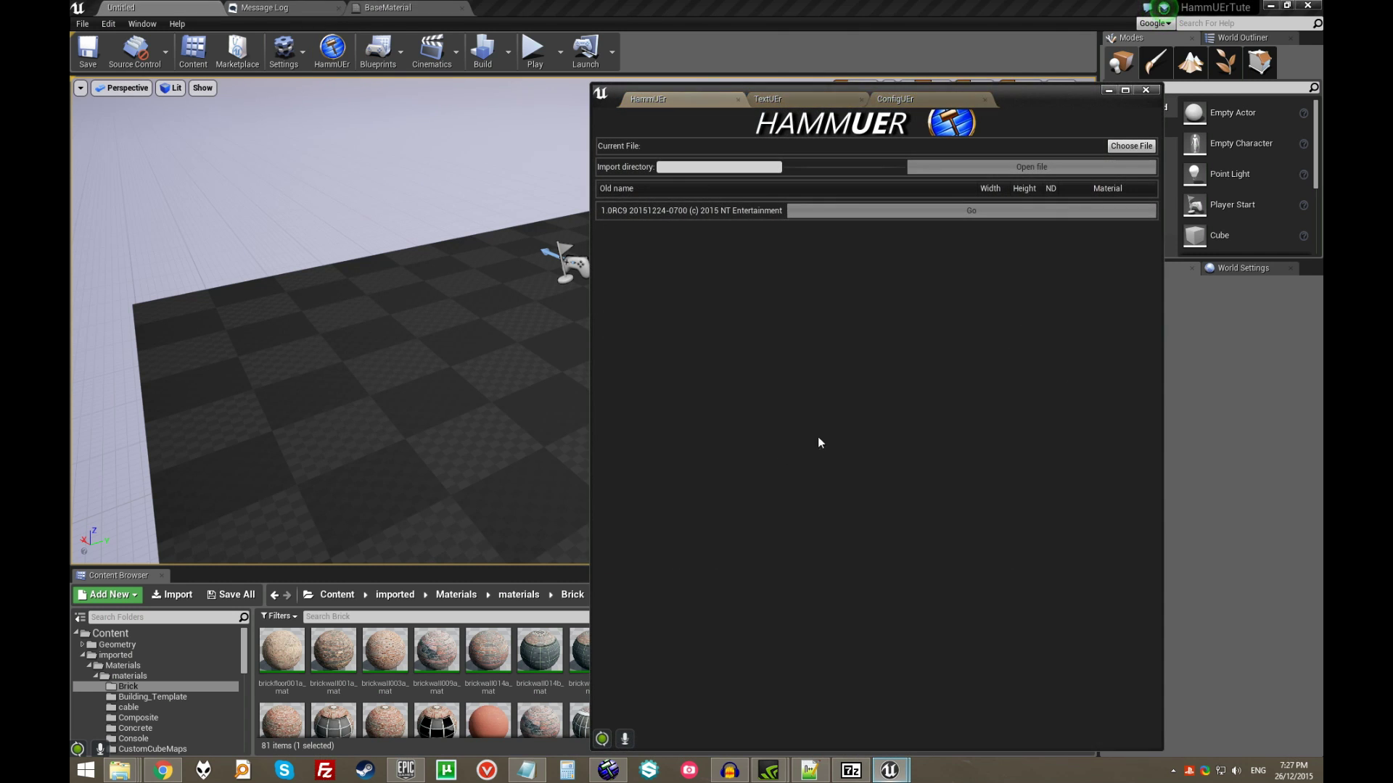
pyautogui.click(1141, 150)
pyautogui.click(754, 511)
# - Check in Hammer's Save As dialog where joemap is stored, cancel the dialog and return to Unreal Editor
pyautogui.click(608, 770)
pyautogui.click(95, 21)
pyautogui.click(190, 94)
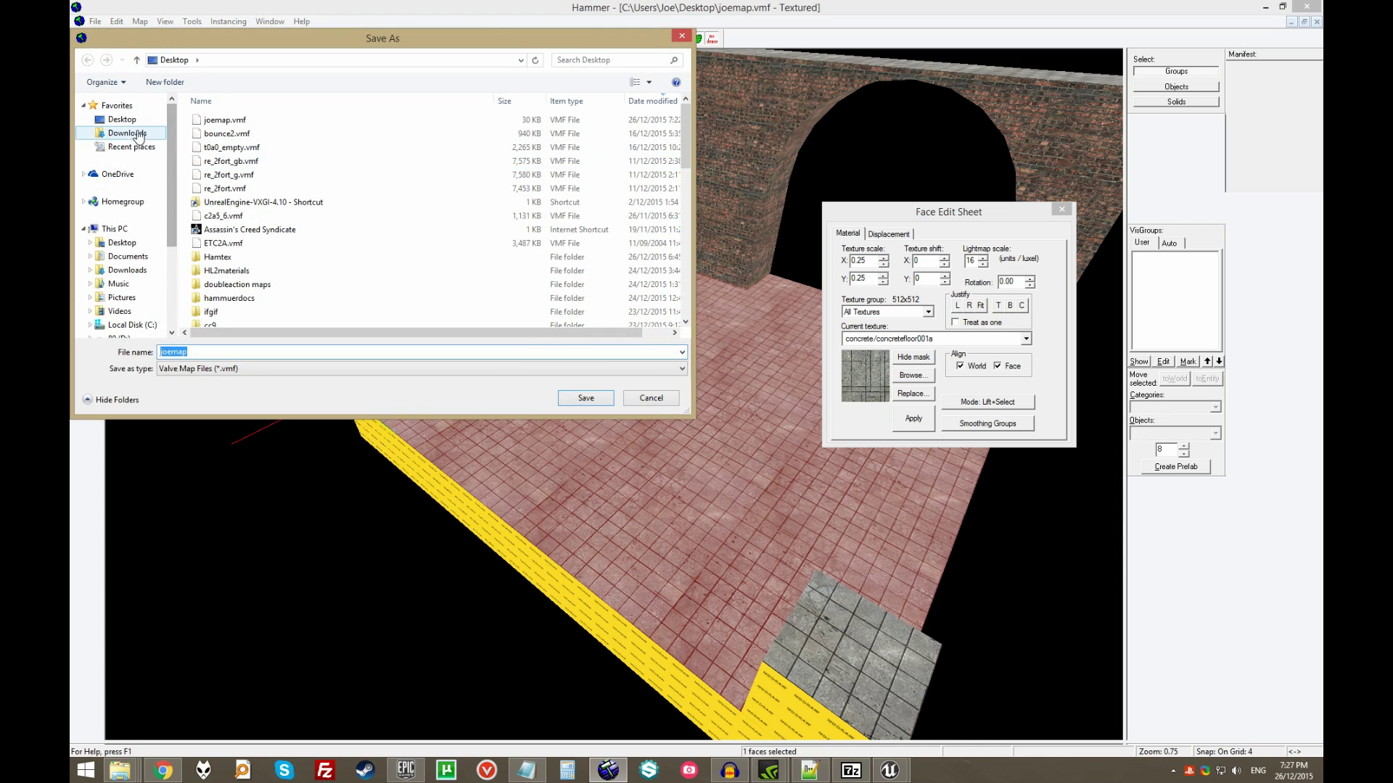
pyautogui.click(666, 403)
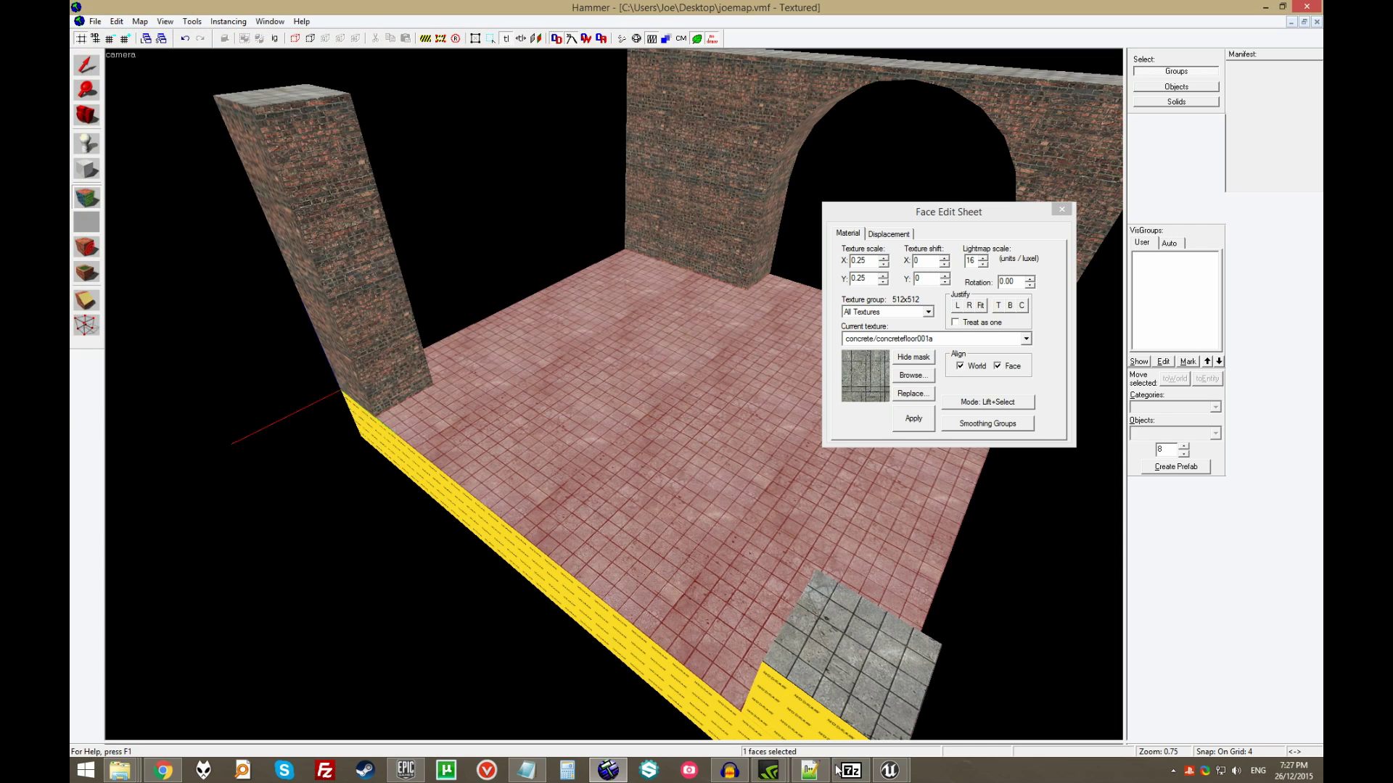
pyautogui.hotkey('alt', 'Tab')
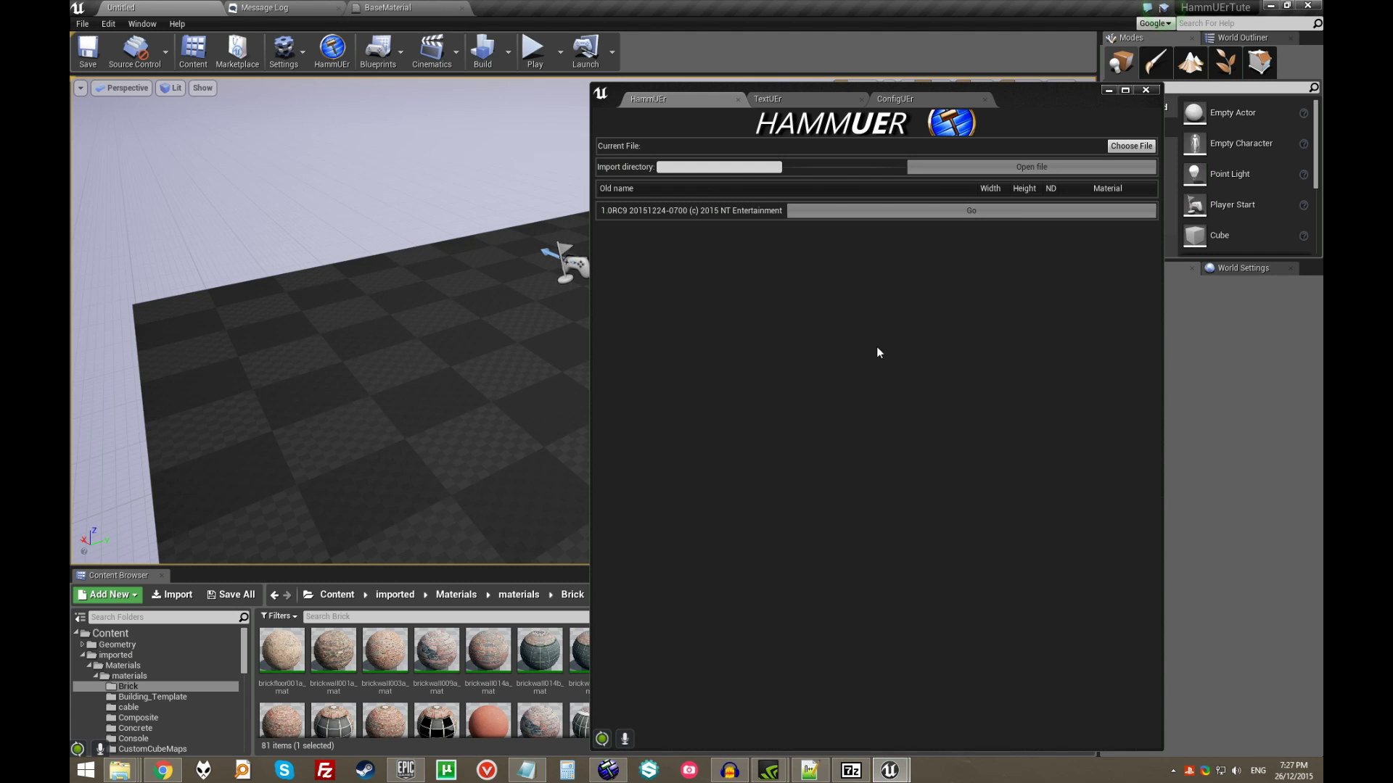
# - Choose joemap.vmf from the Desktop as the HammUEr source file and open it
pyautogui.click(1132, 147)
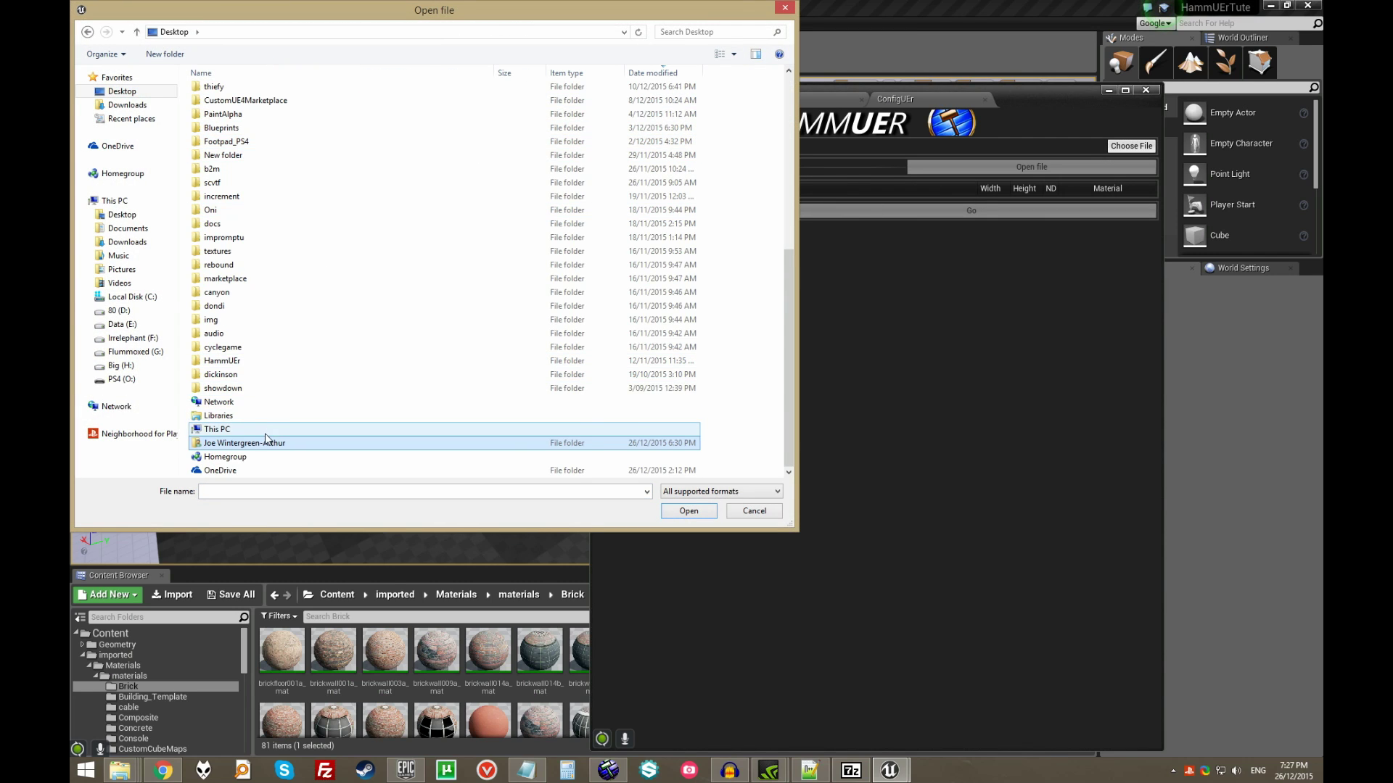
pyautogui.click(689, 512)
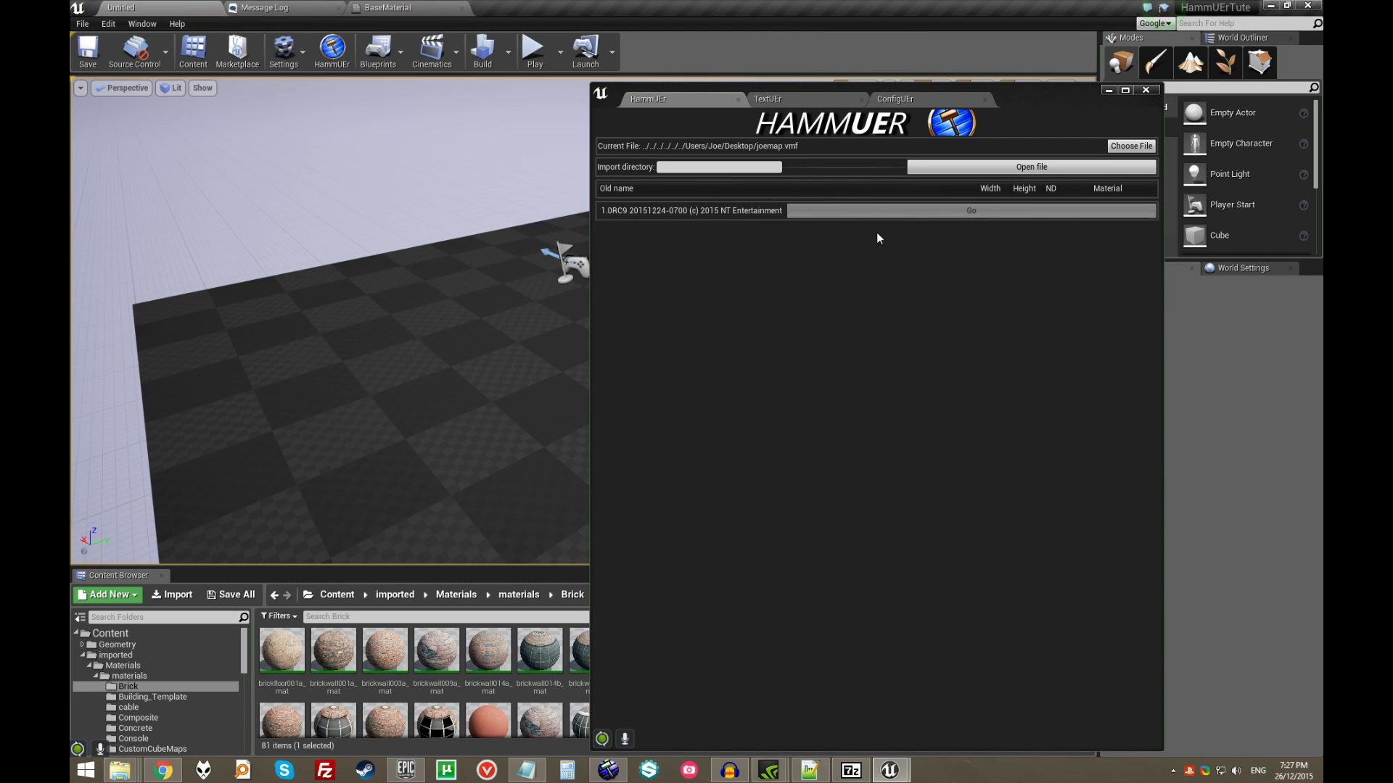
pyautogui.click(1009, 168)
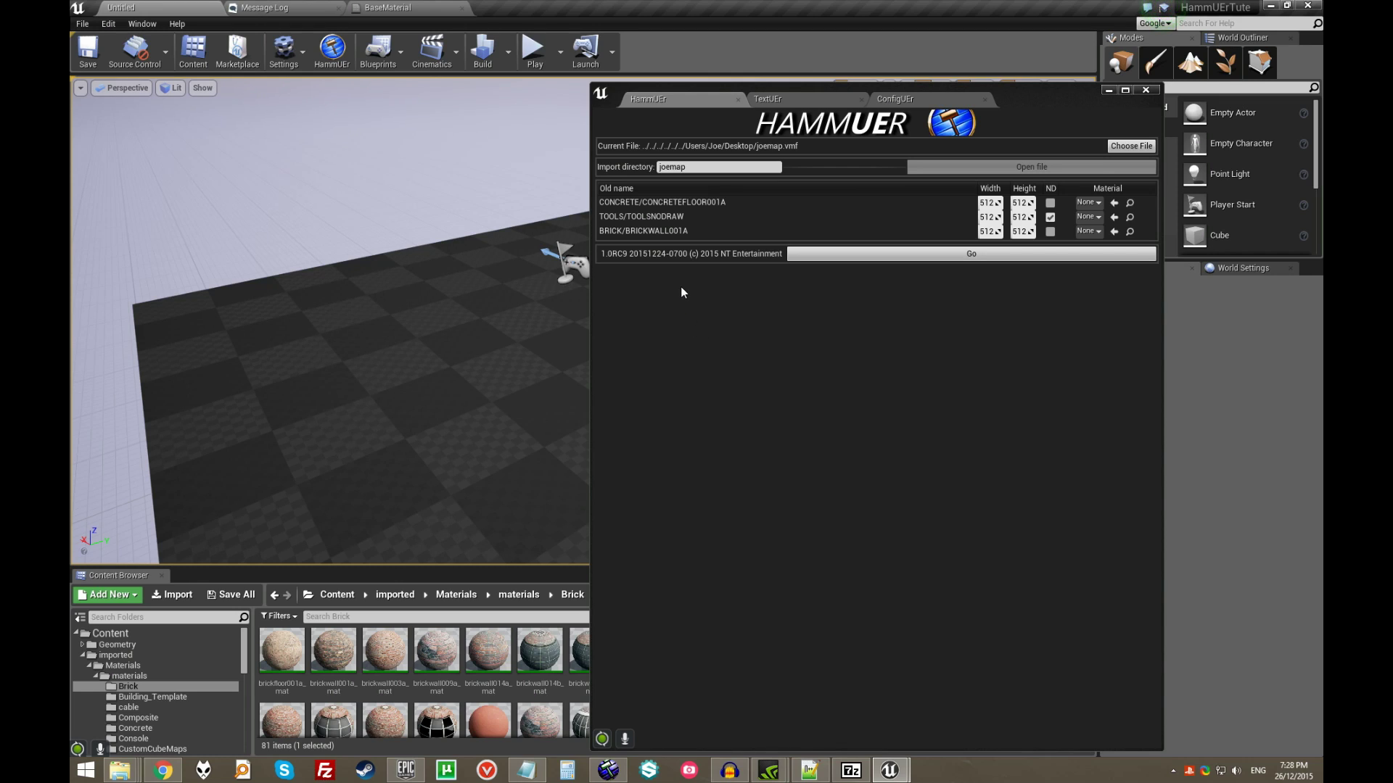
# - View the available materials for CONCRETE/CONCRETEFLOOR001A without choosing one, and widen the HammUEr window
pyautogui.click(742, 203)
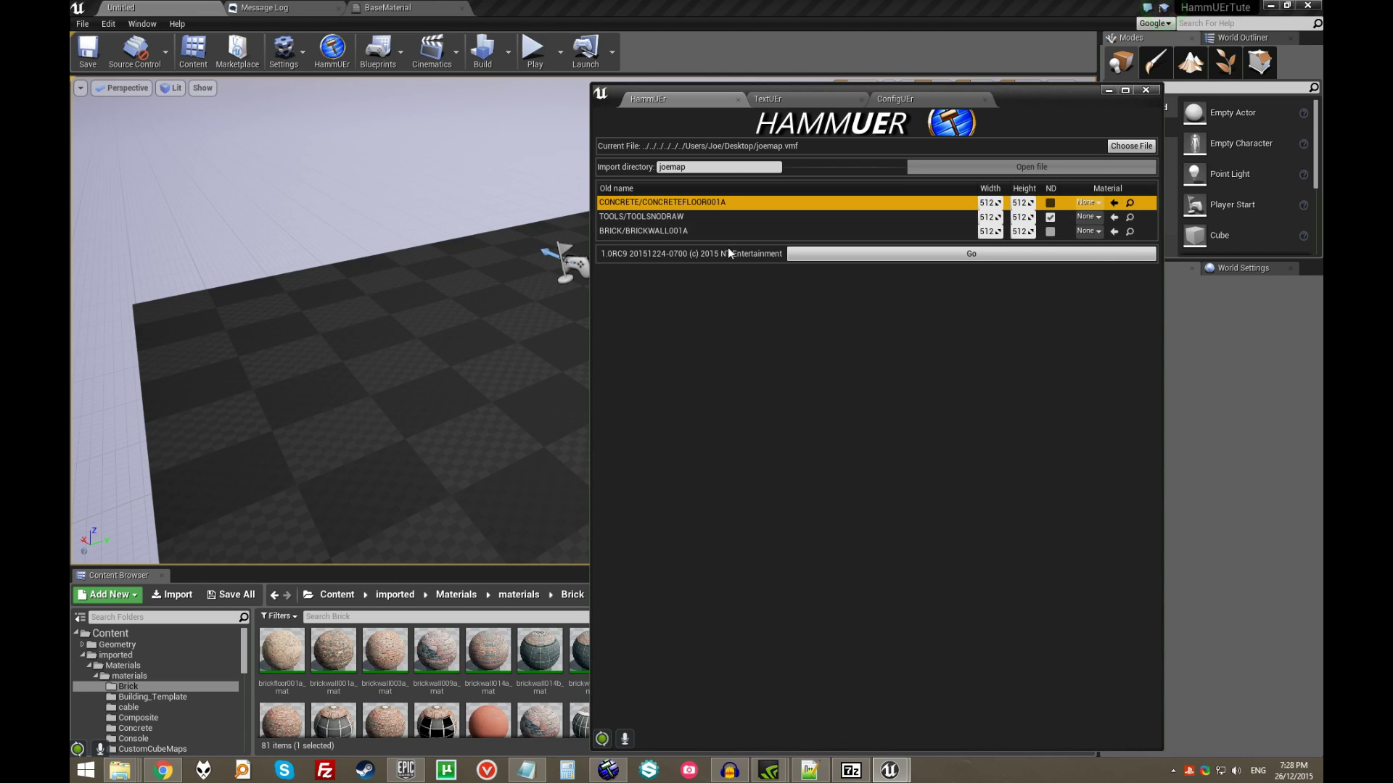
pyautogui.click(1090, 203)
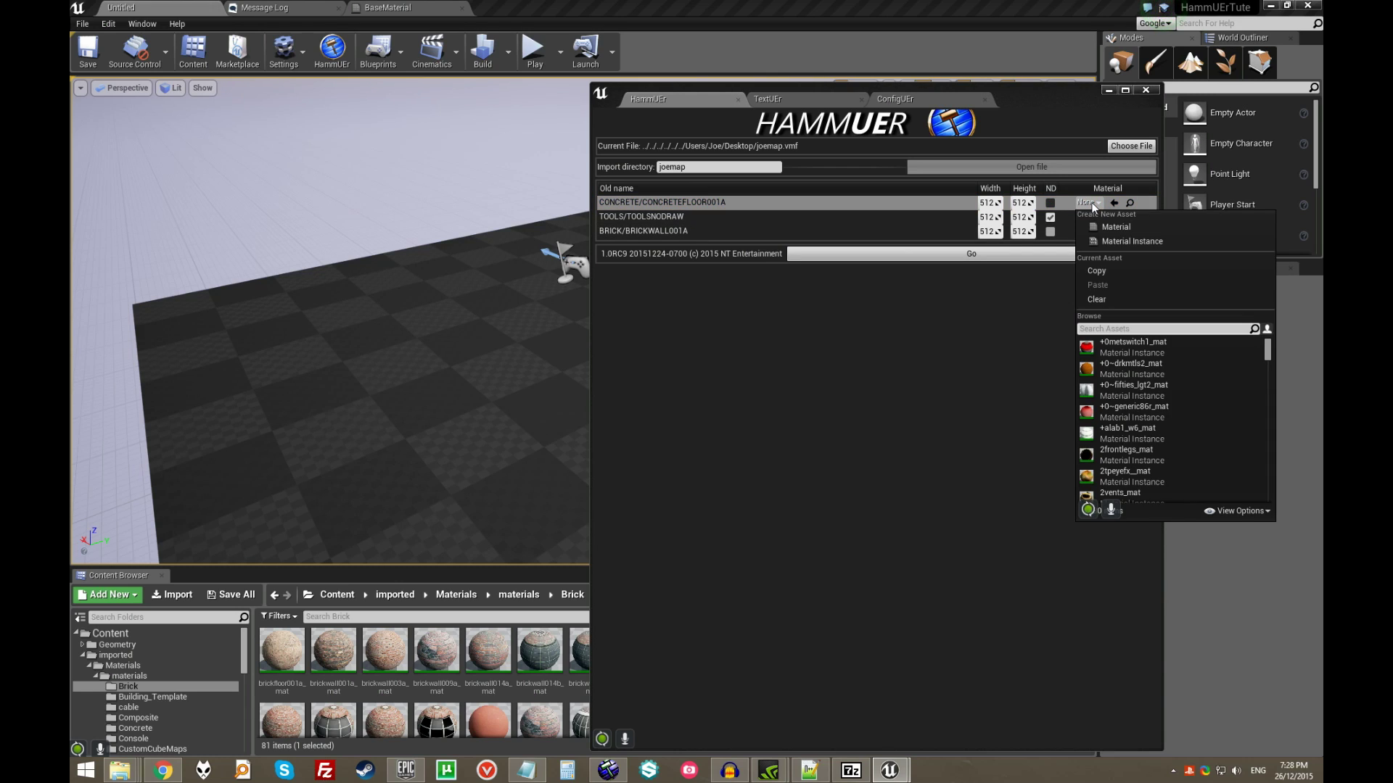
pyautogui.click(1094, 207)
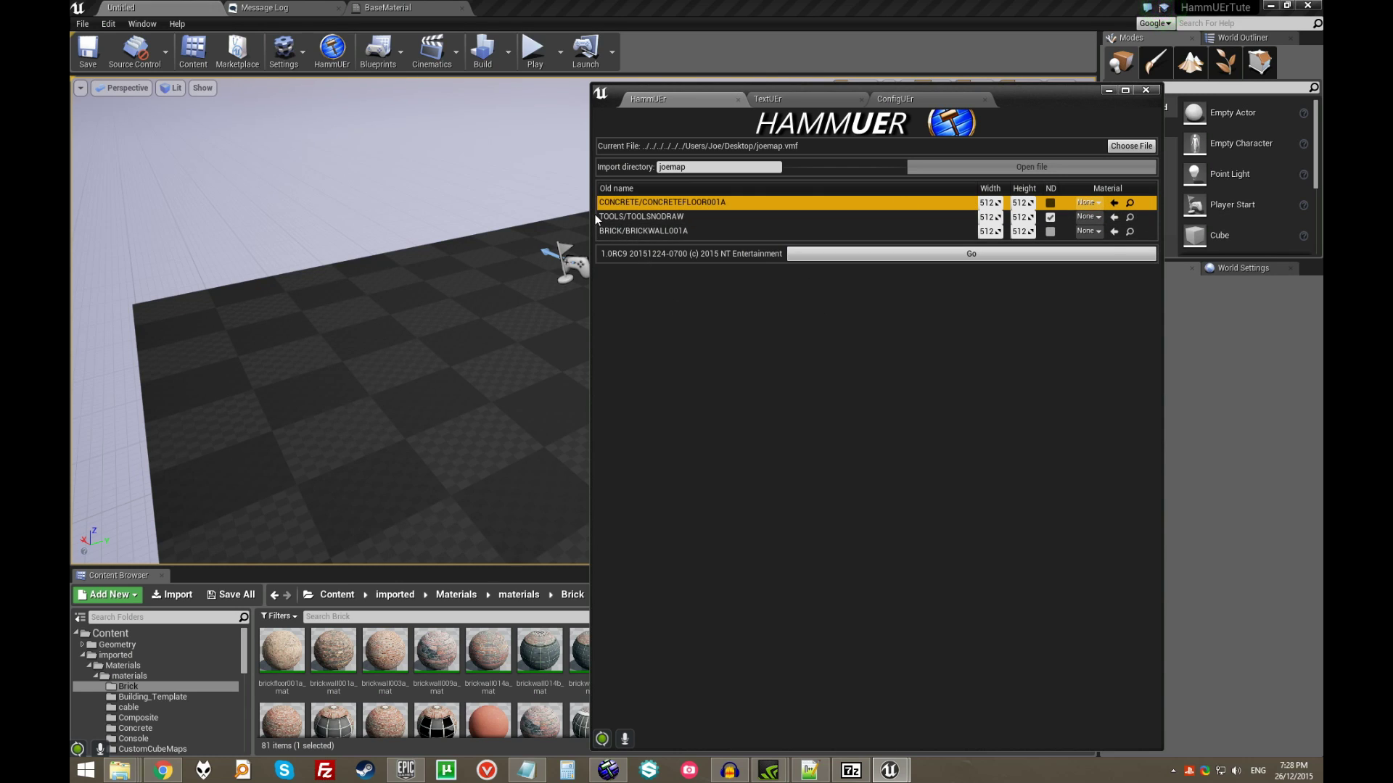
pyautogui.moveTo(592, 214); pyautogui.dragTo(536, 219)
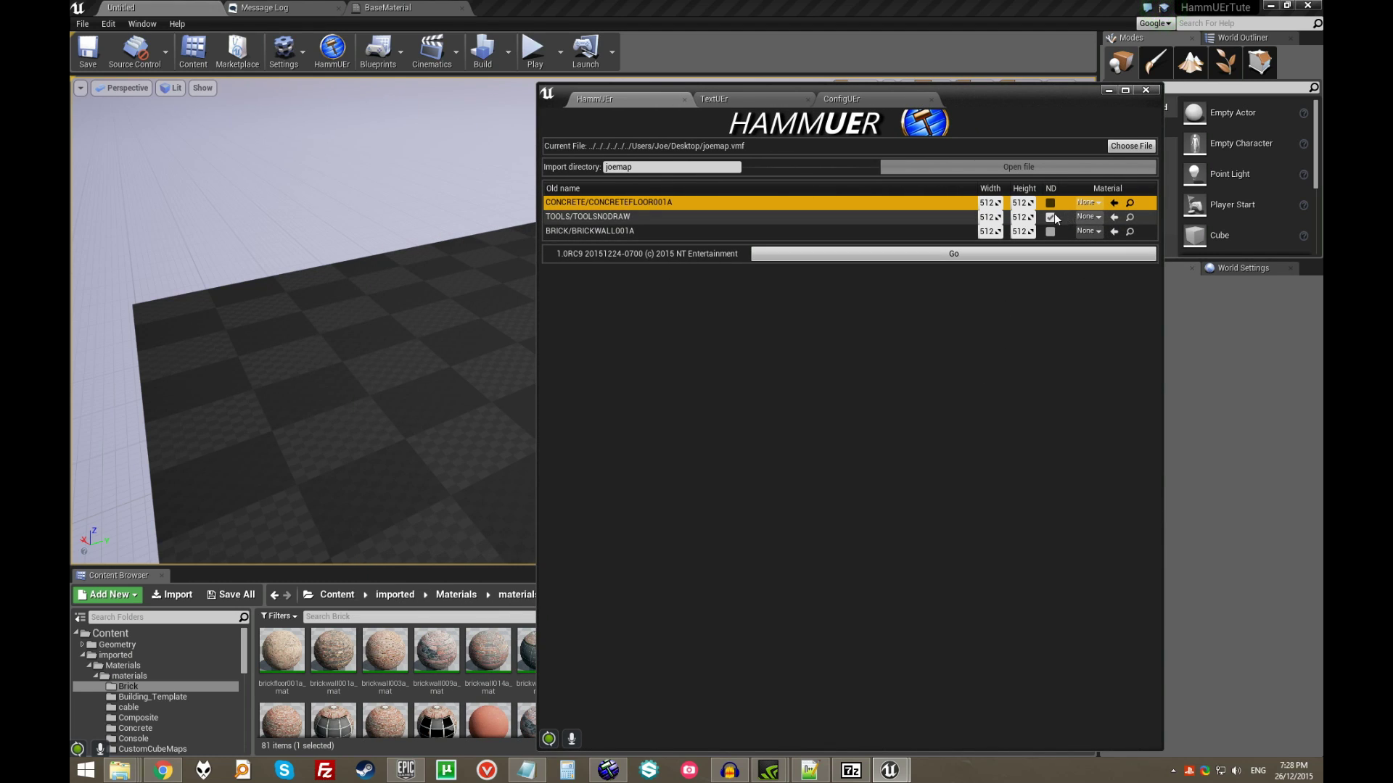
# - Review the concrete floor, TOOLSNODRAW and brick wall entries of the map and their ND settings
pyautogui.click(821, 231)
pyautogui.click(818, 216)
pyautogui.click(819, 203)
pyautogui.click(955, 361)
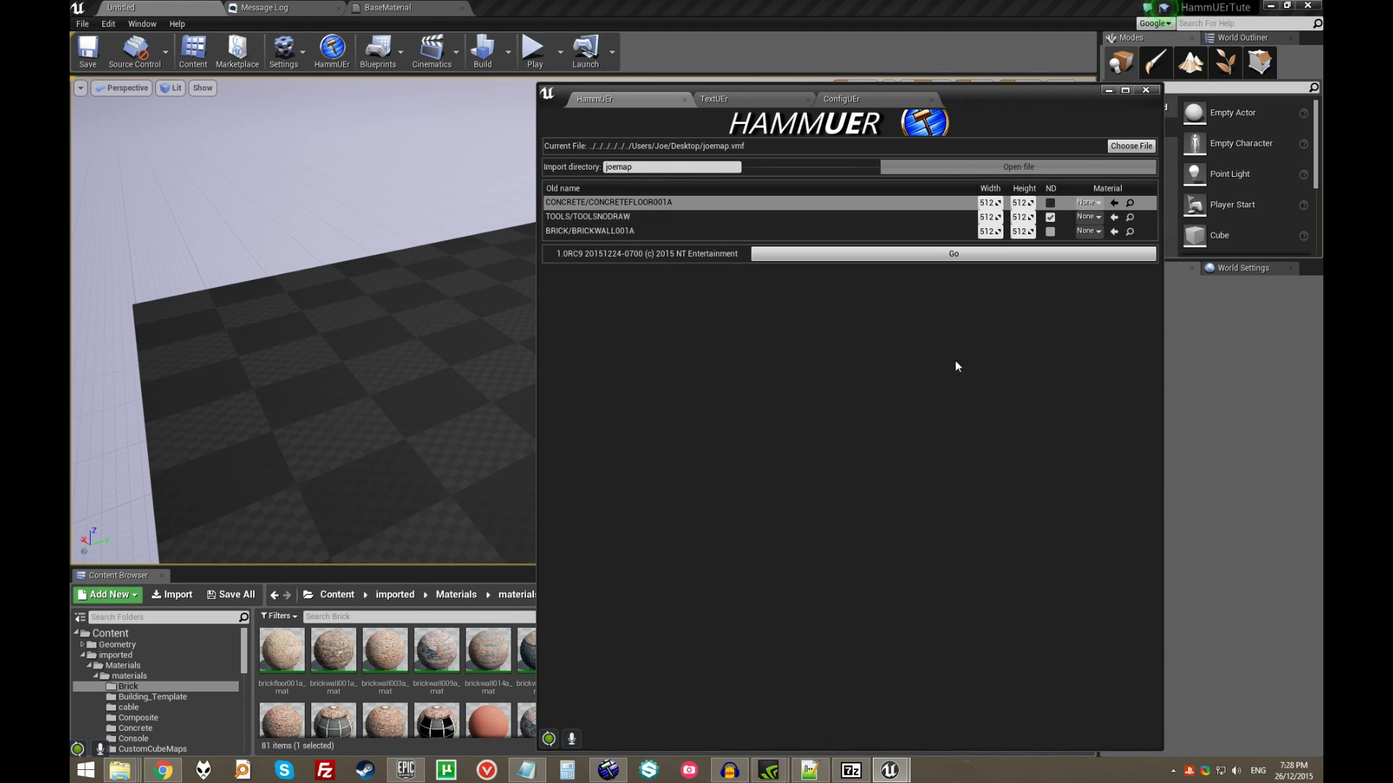
pyautogui.click(1050, 218)
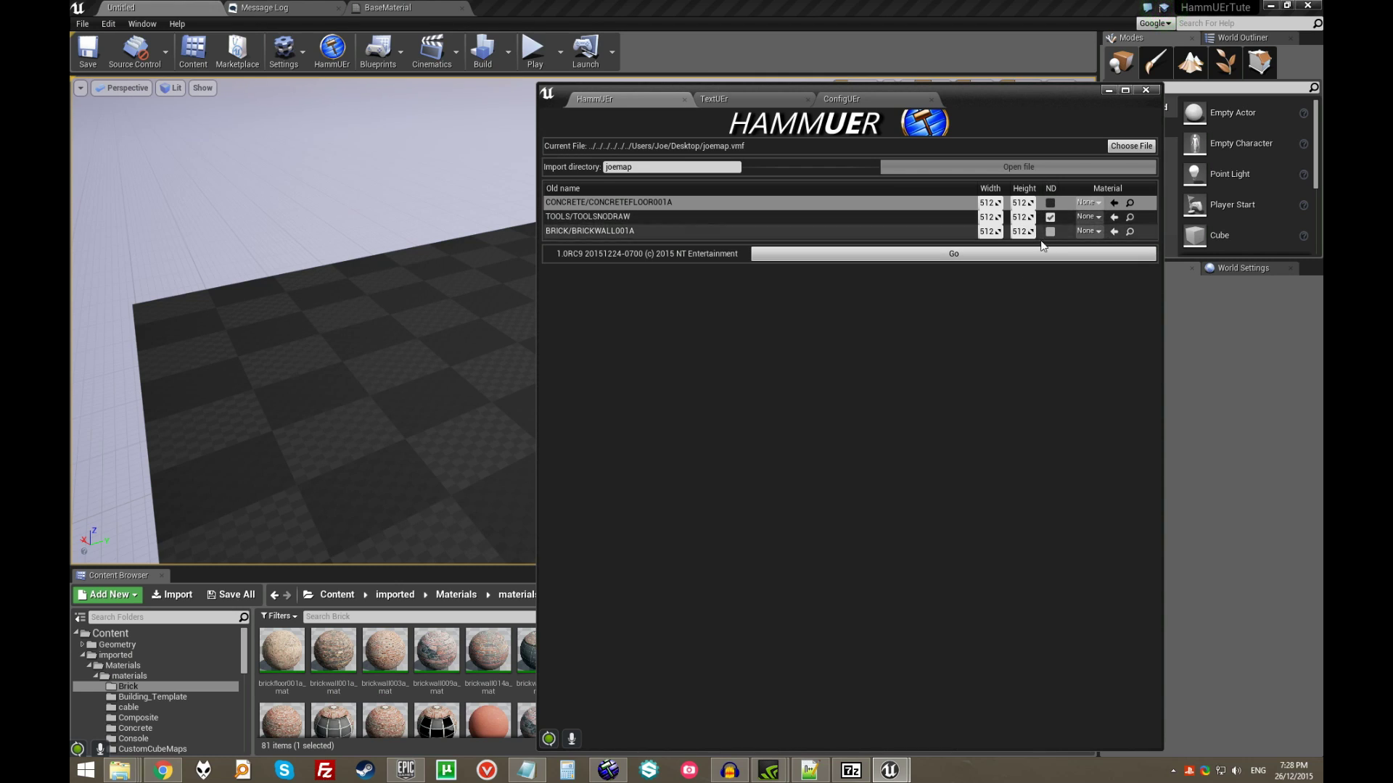
pyautogui.click(799, 217)
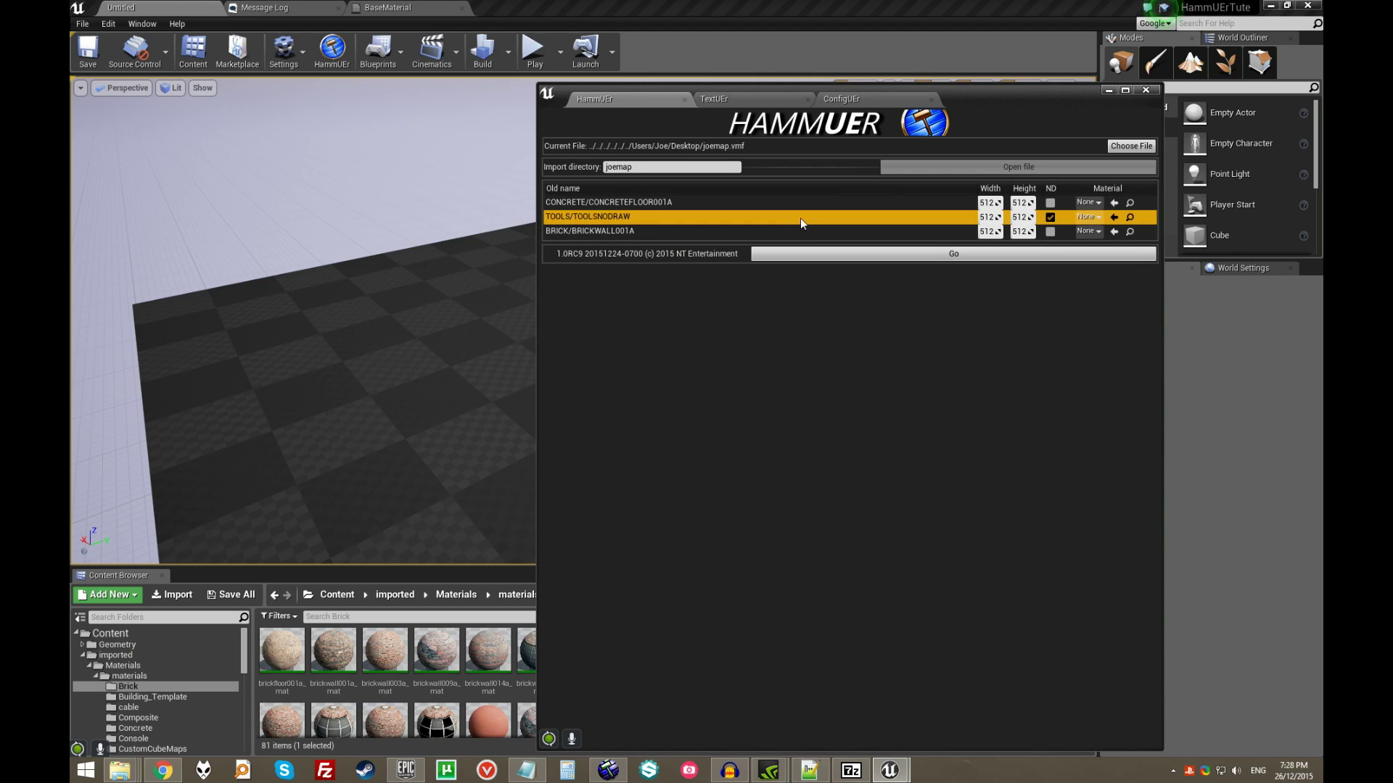
pyautogui.click(1050, 233)
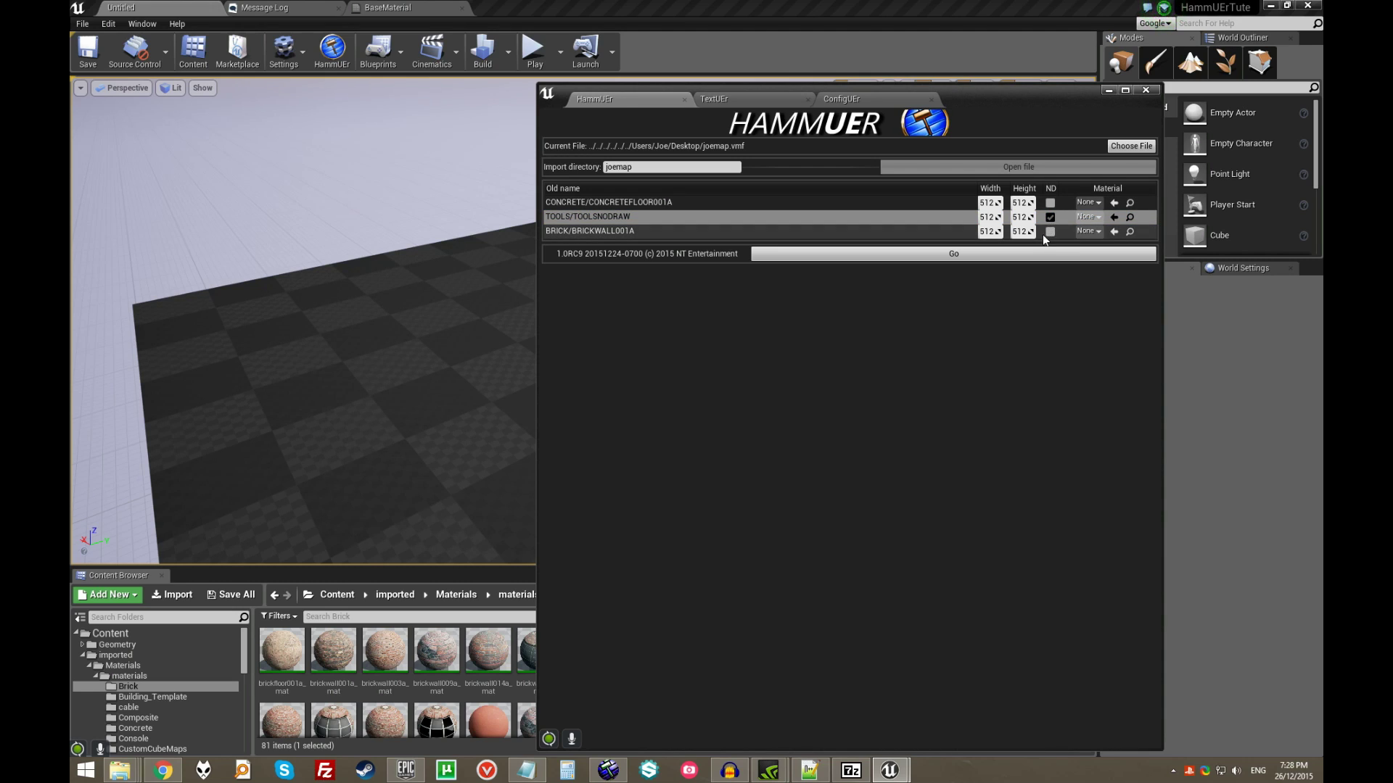
pyautogui.click(846, 203)
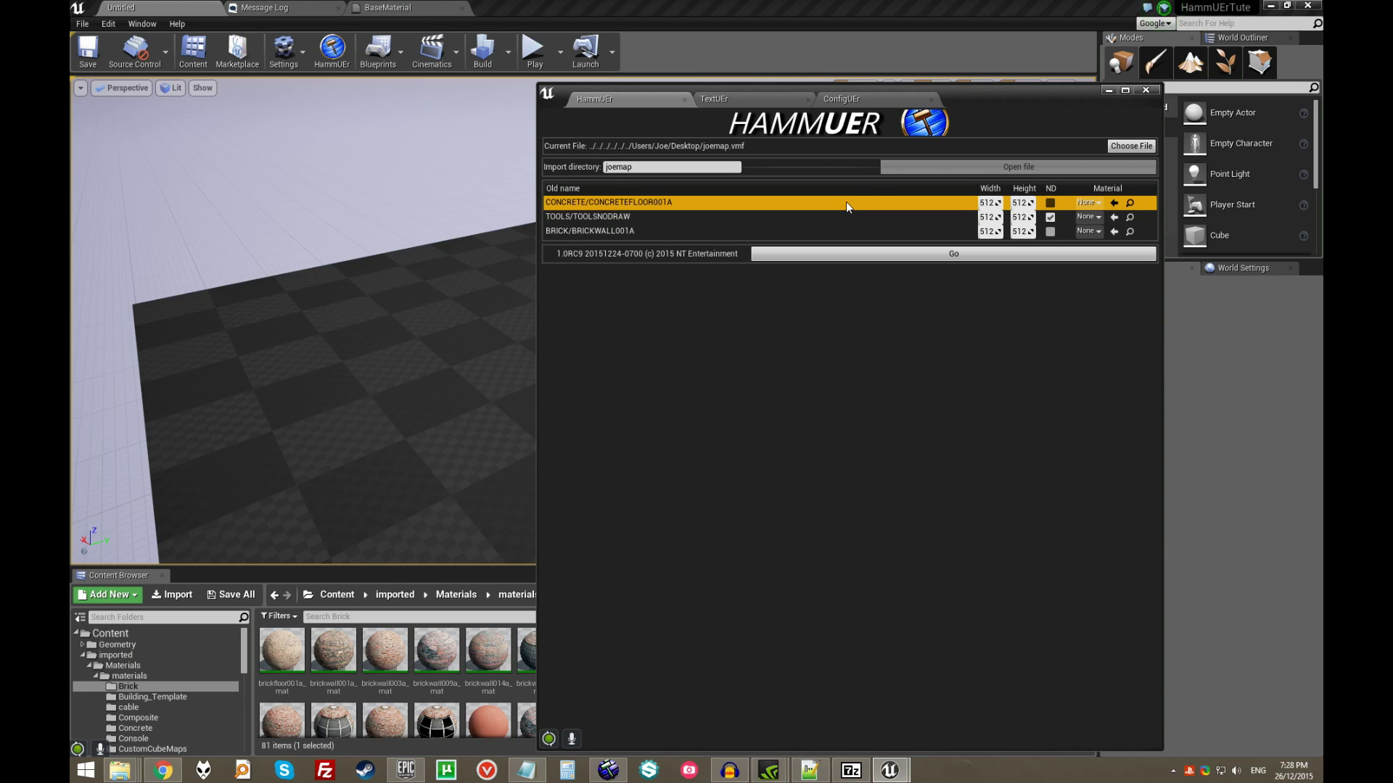
pyautogui.click(917, 214)
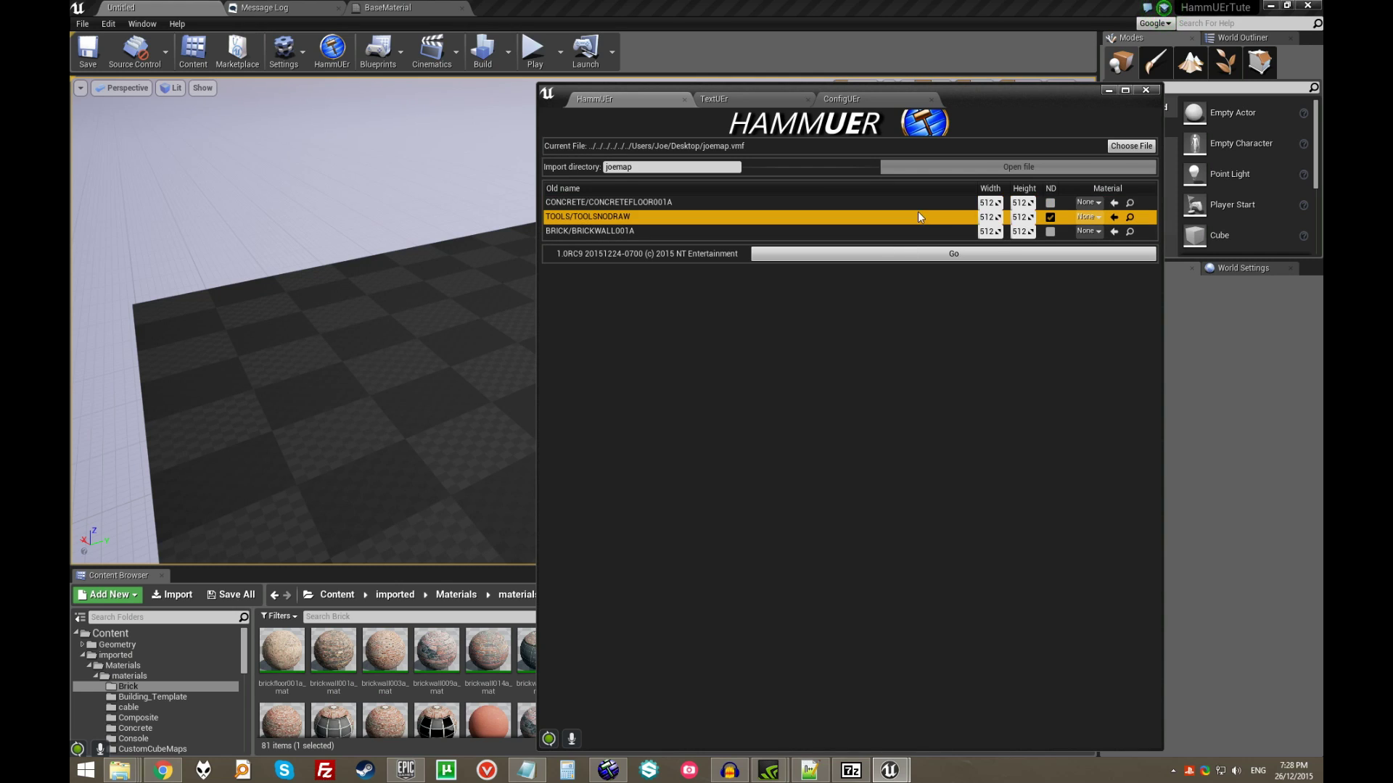
pyautogui.click(759, 203)
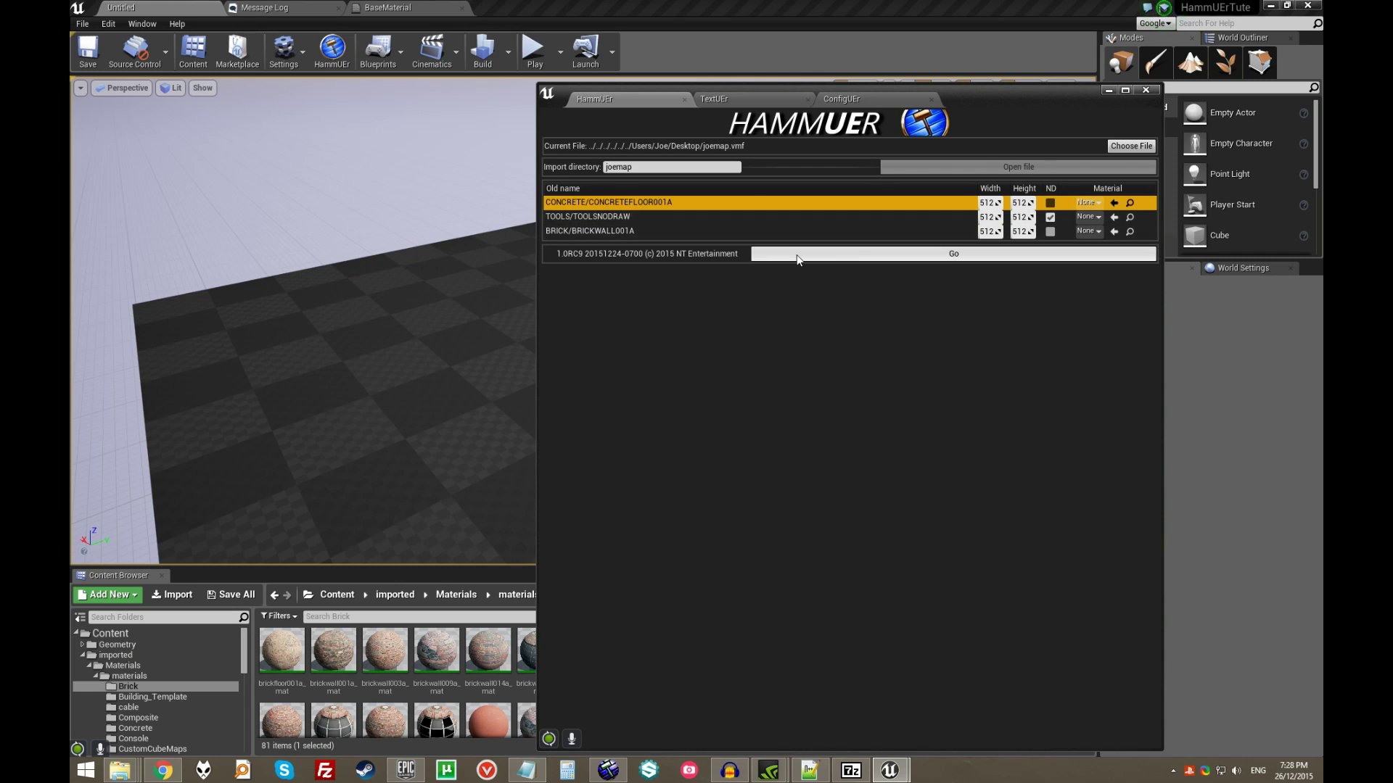
pyautogui.click(1051, 206)
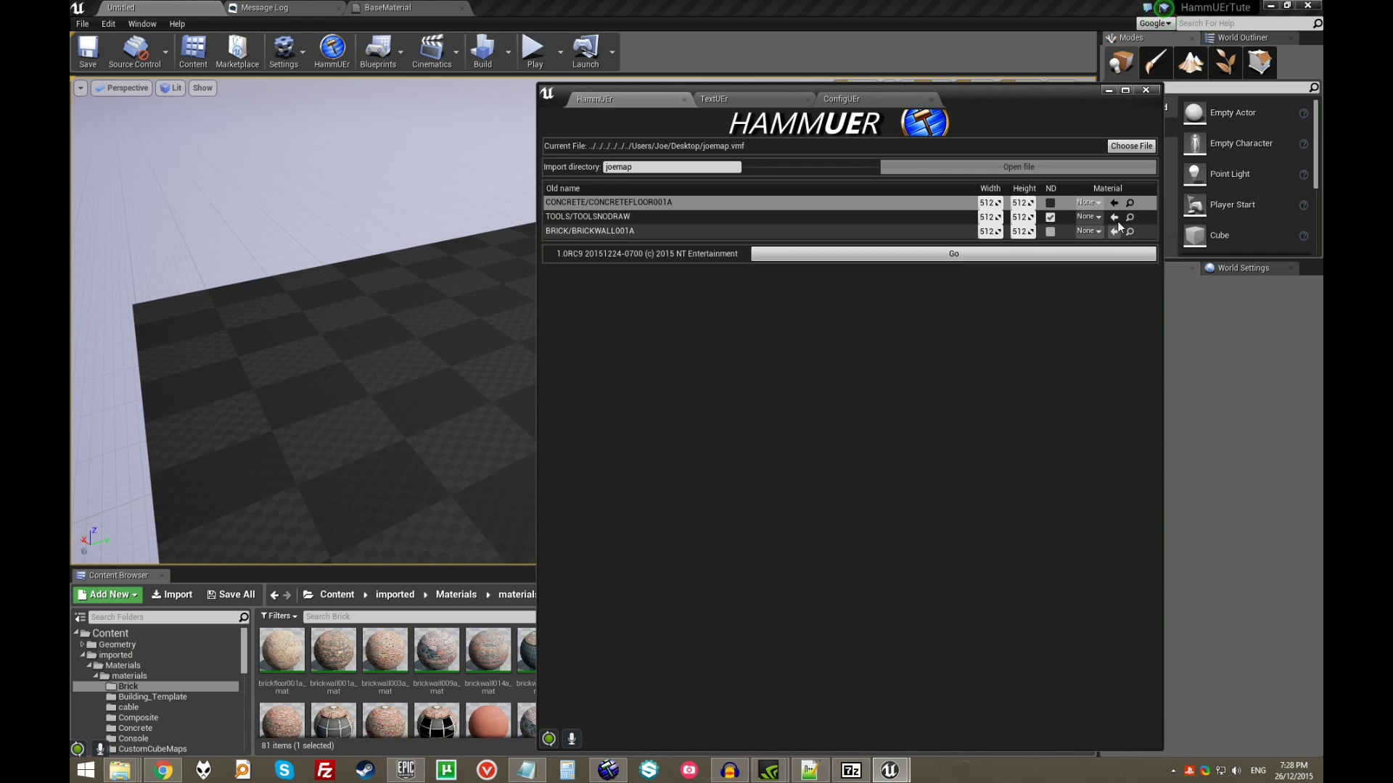
# - Search the materials for "concretefloor001a" and assign concretefloor001a_mat to the CONCRETE/CONCRETEFLOOR001A entry
pyautogui.moveTo(1007, 99); pyautogui.dragTo(964, 65)
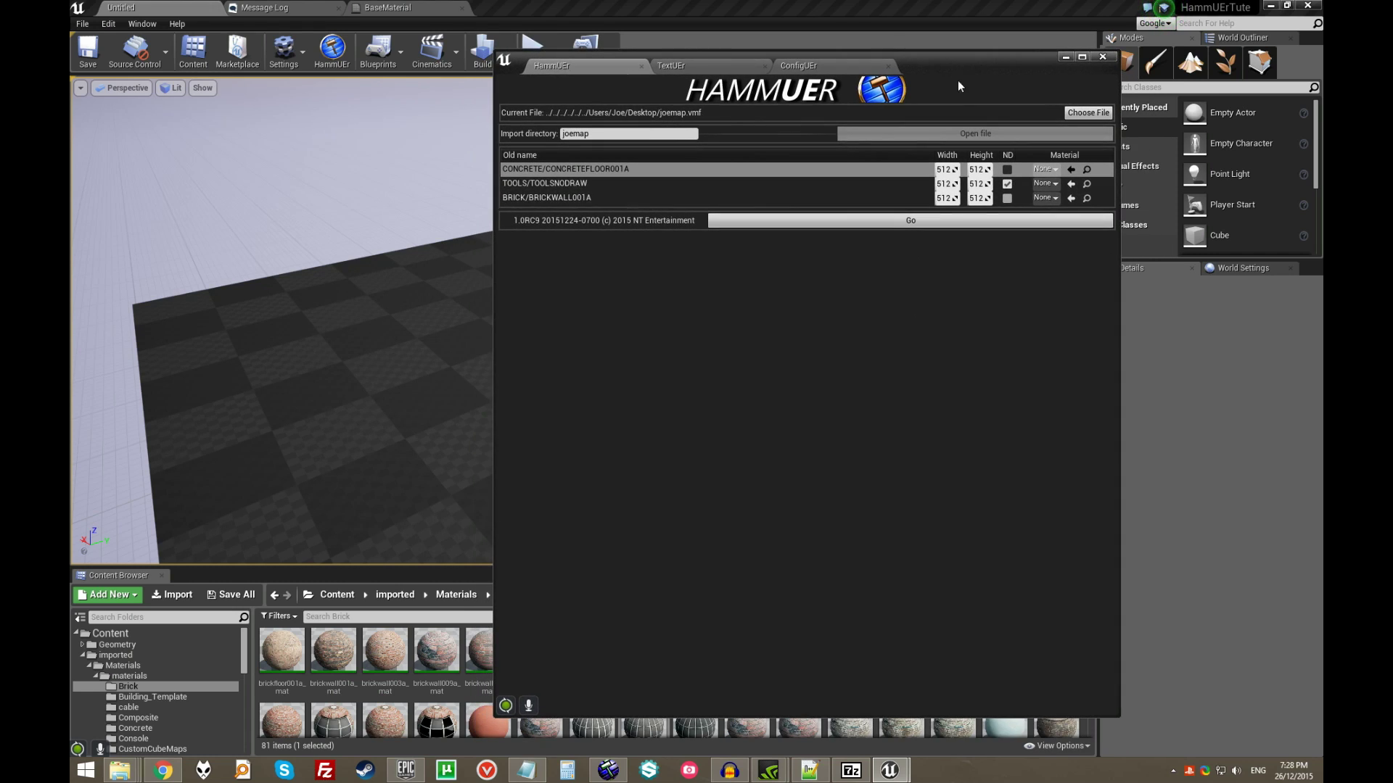
pyautogui.click(733, 187)
pyautogui.click(1051, 168)
pyautogui.click(1050, 167)
pyautogui.click(828, 172)
pyautogui.click(1048, 169)
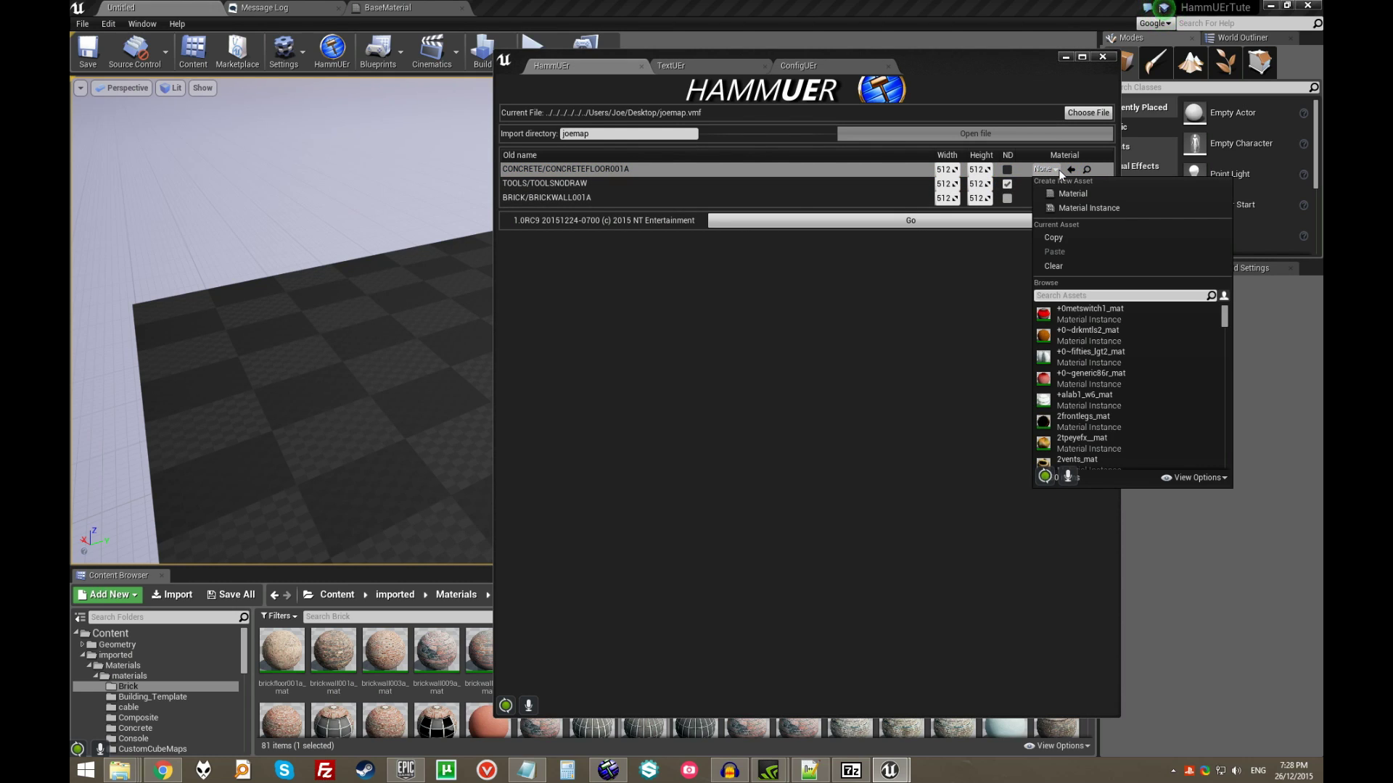
pyautogui.write('concretefloor001a')
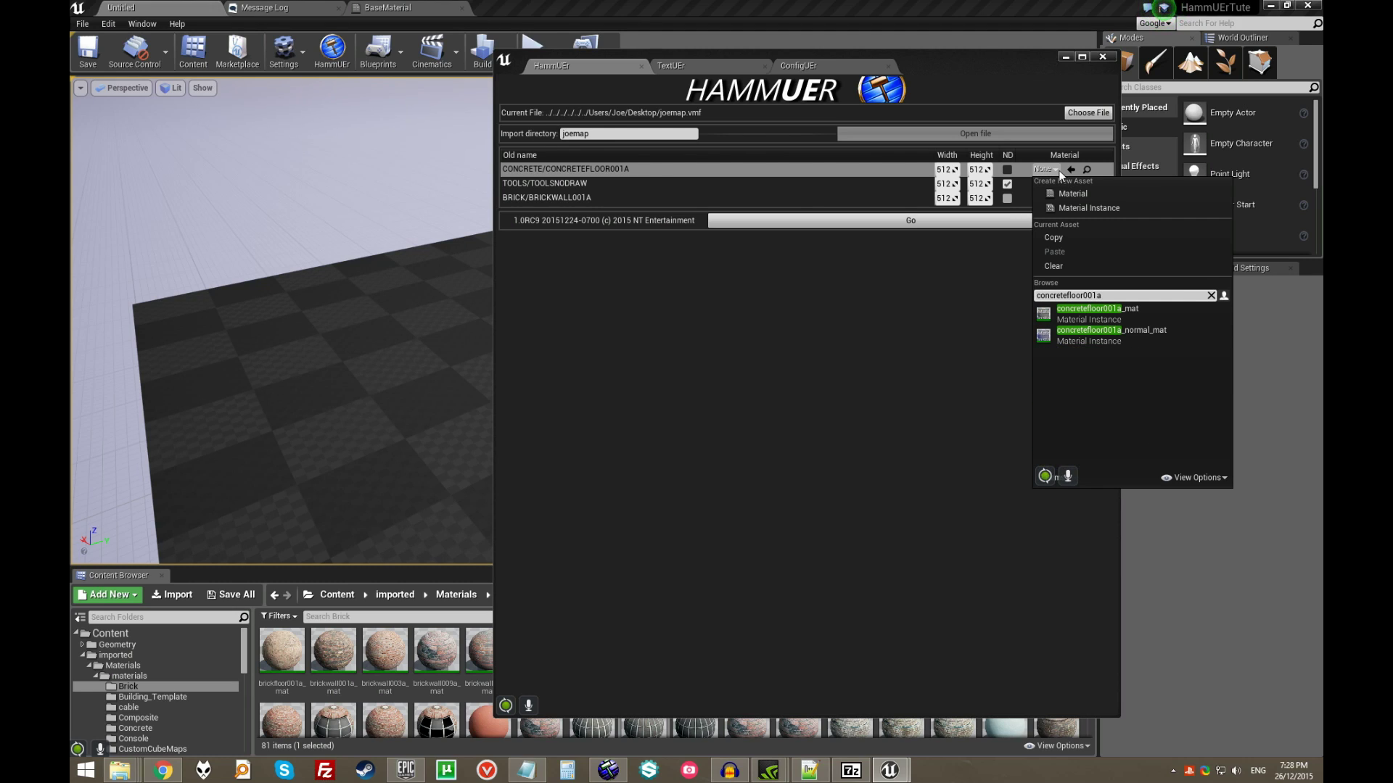
pyautogui.click(1182, 319)
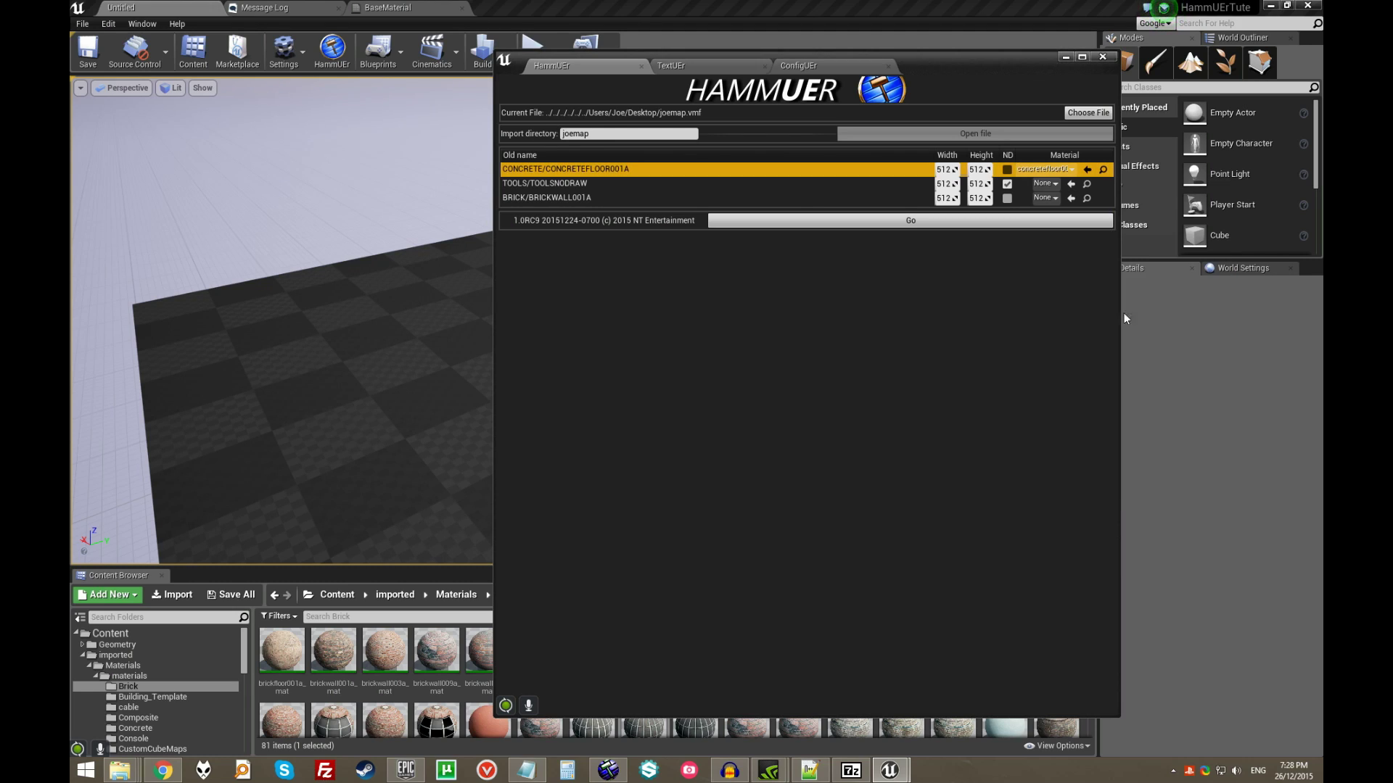
# - Search the materials for "brickwall001" and assign brickwall001a_mat to the BRICK/BRICKWALL001A entry
pyautogui.click(1049, 184)
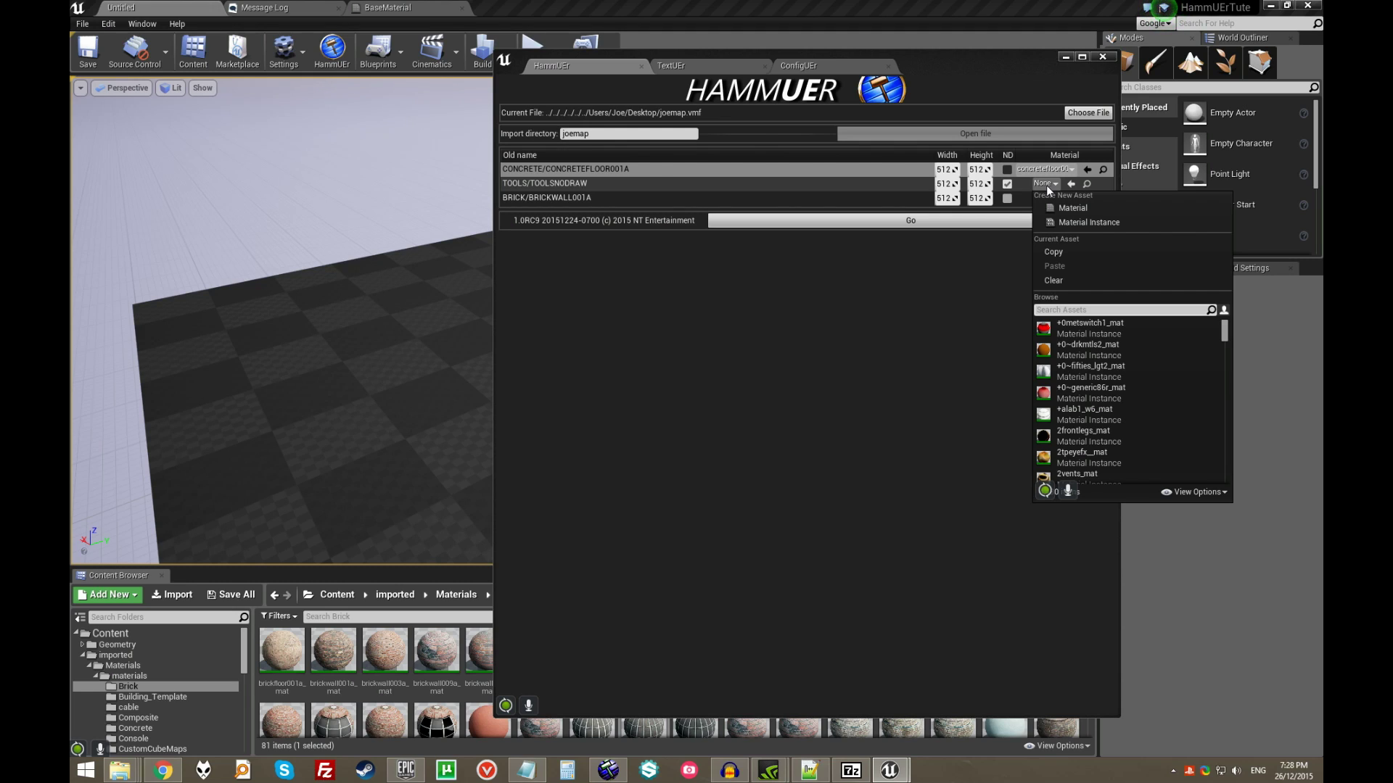
pyautogui.click(1050, 196)
pyautogui.click(1050, 198)
pyautogui.write('brickwall001')
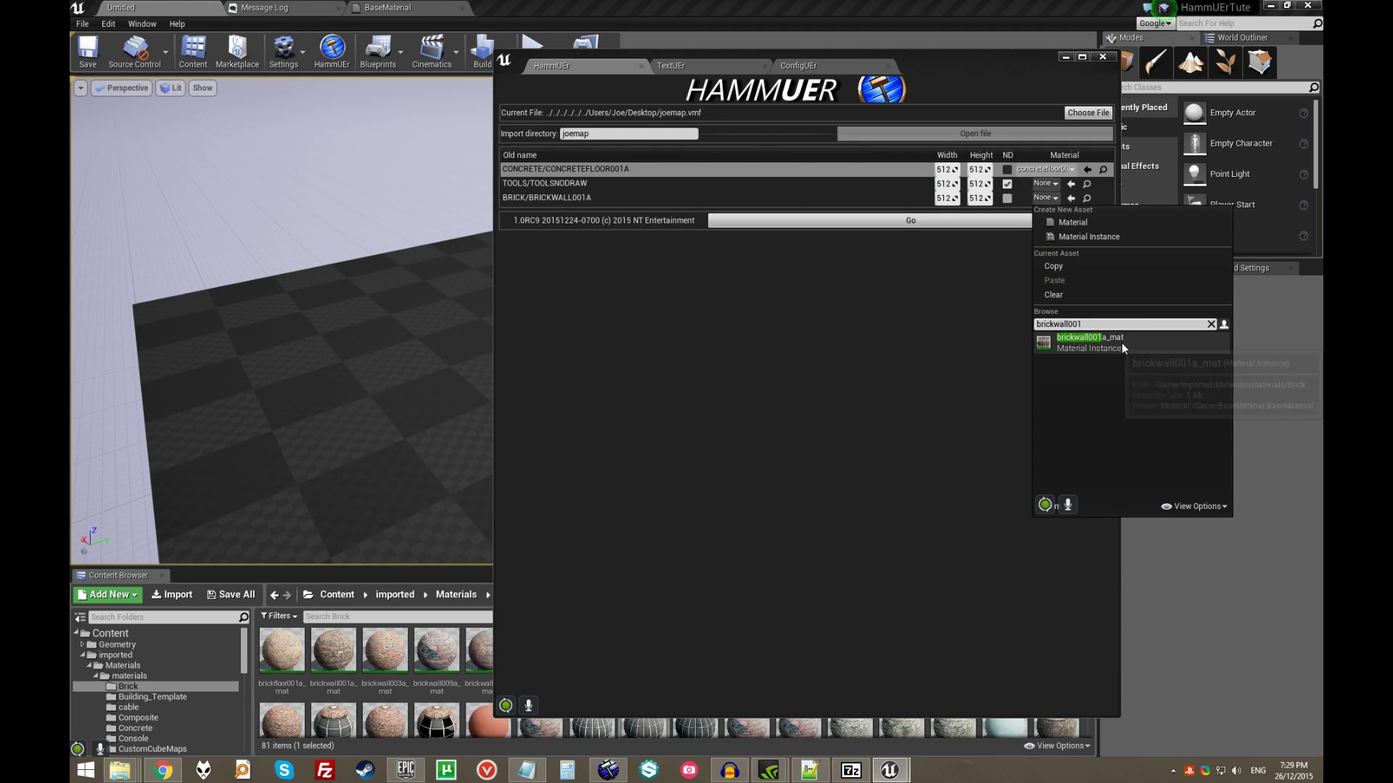
pyautogui.click(1120, 342)
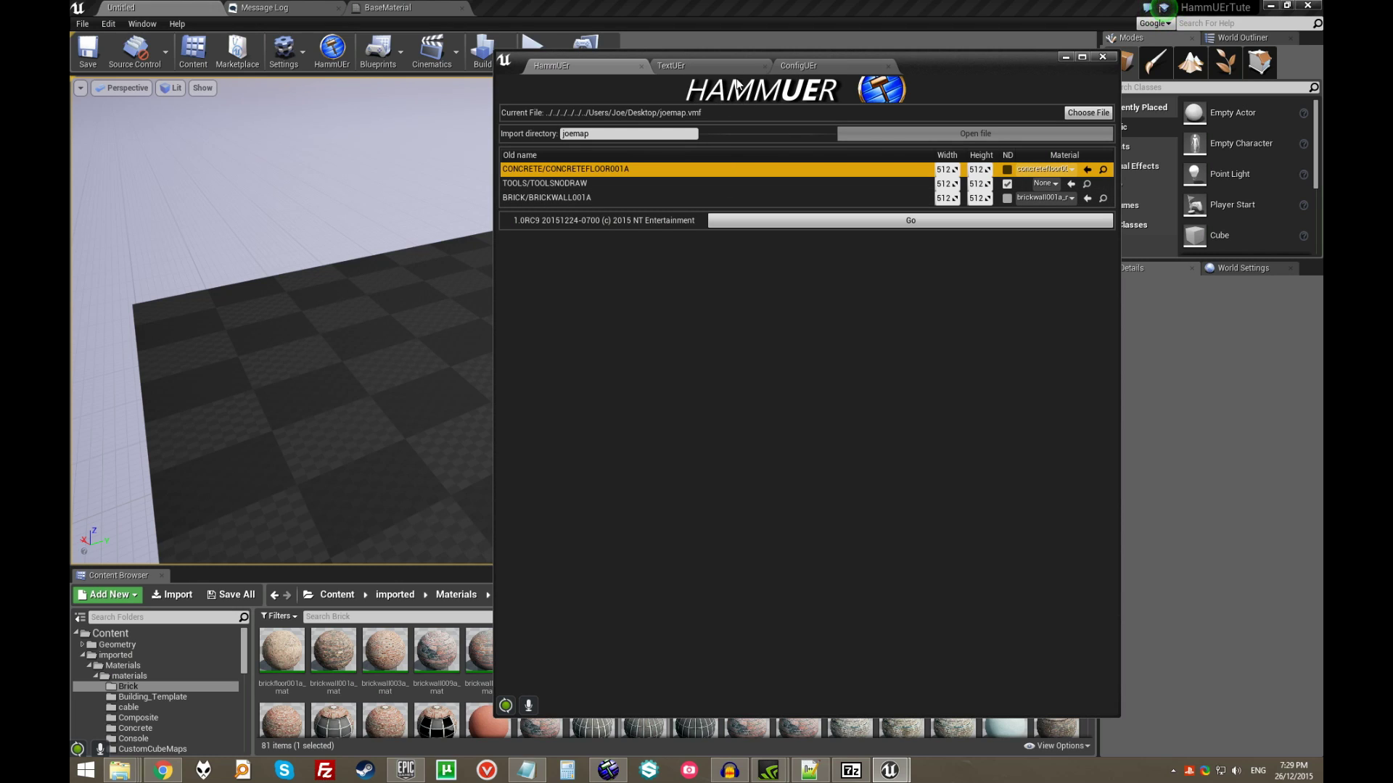
# - Review the project material discovery options, and the width and height settings of the concrete floor entry
pyautogui.click(707, 68)
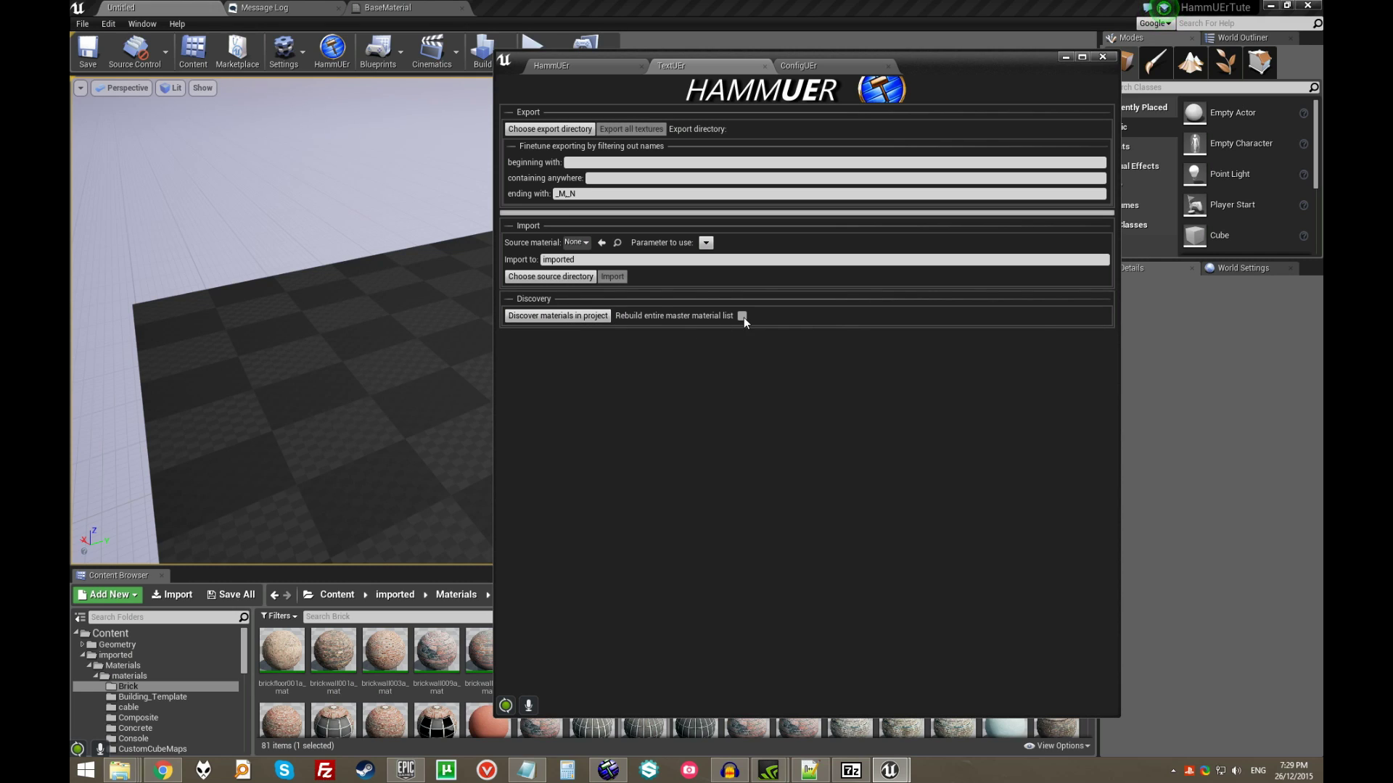
pyautogui.click(608, 67)
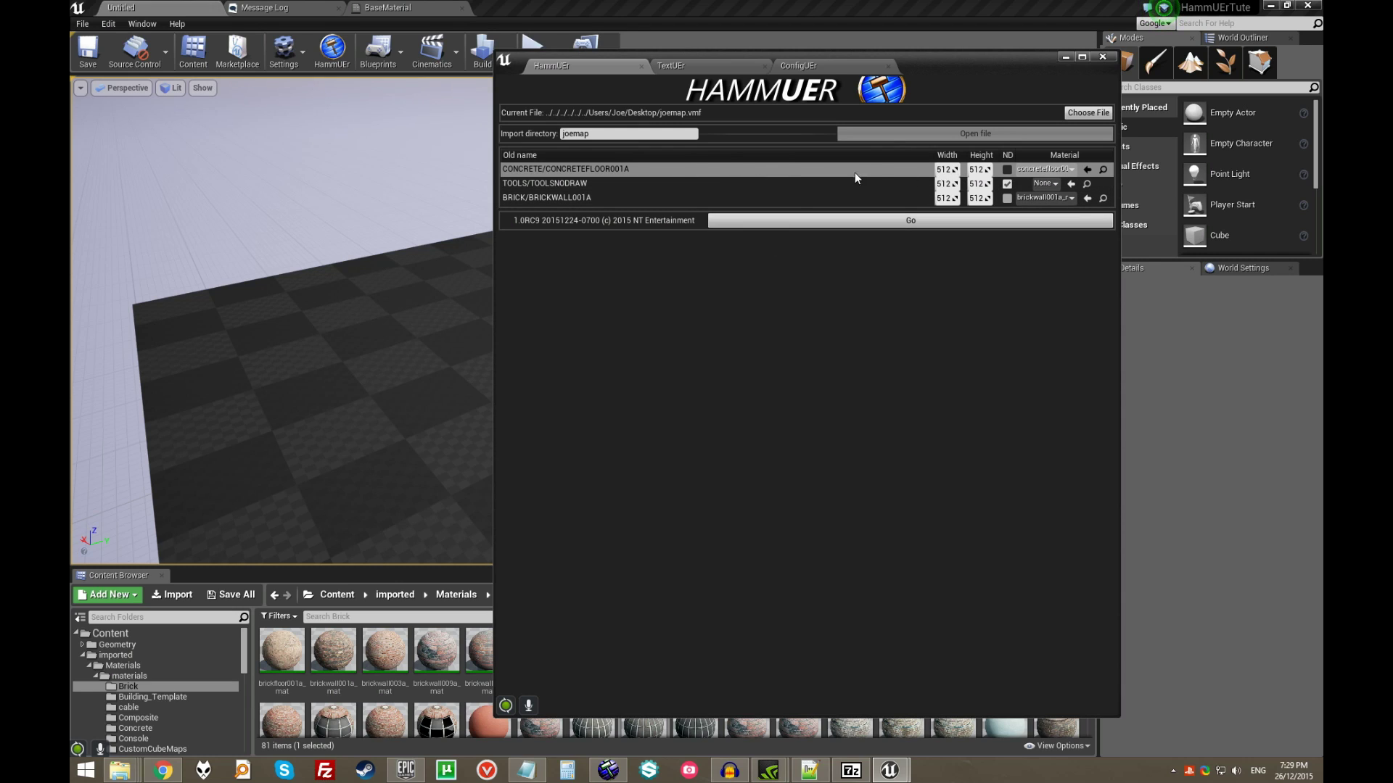
pyautogui.click(808, 195)
pyautogui.click(811, 172)
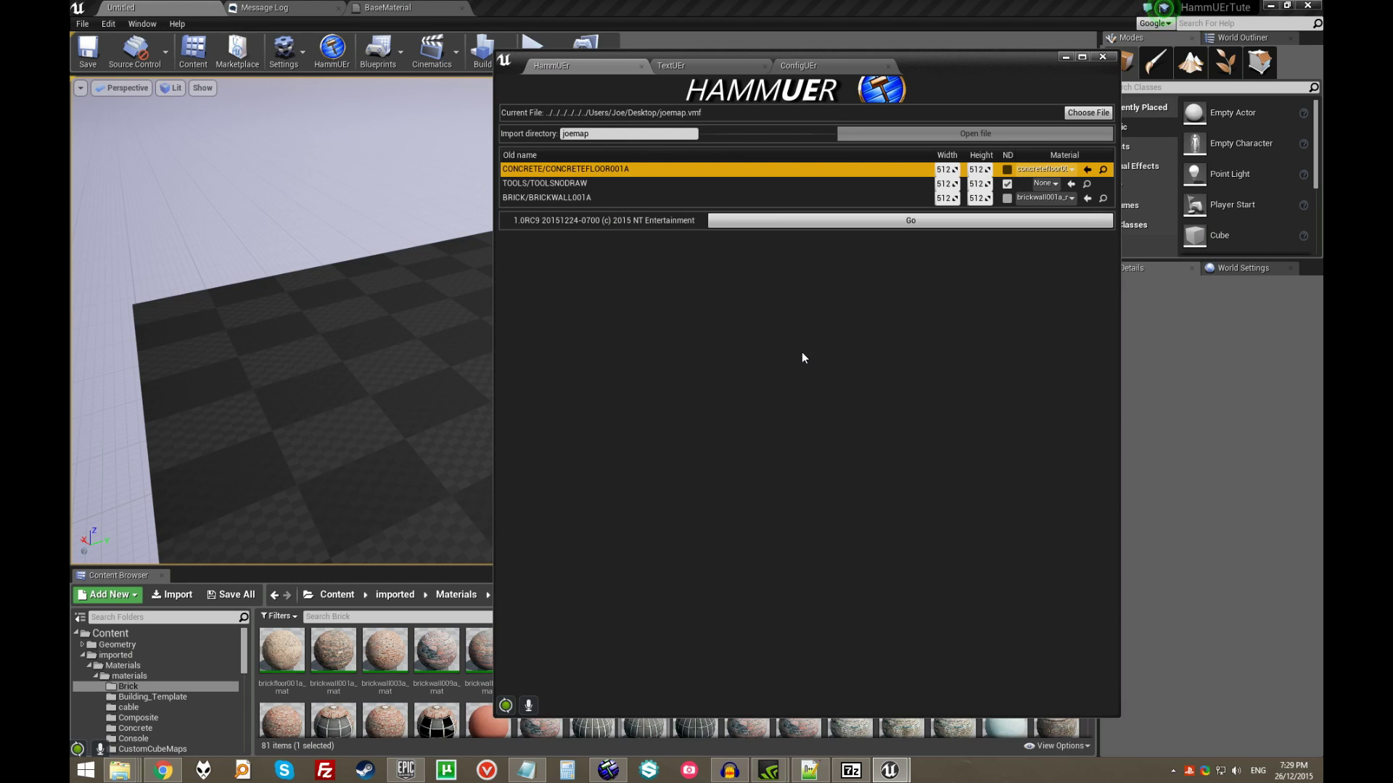
pyautogui.click(946, 170)
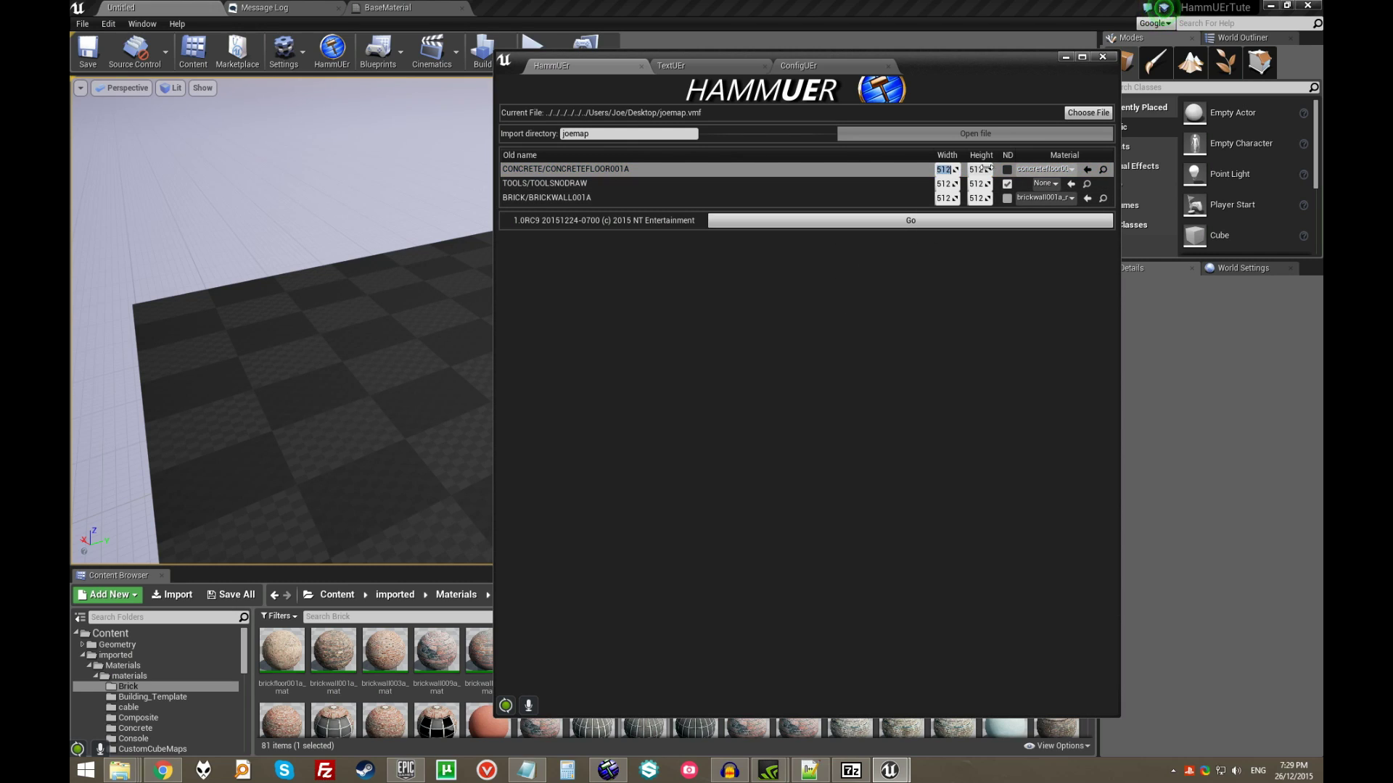
pyautogui.click(859, 171)
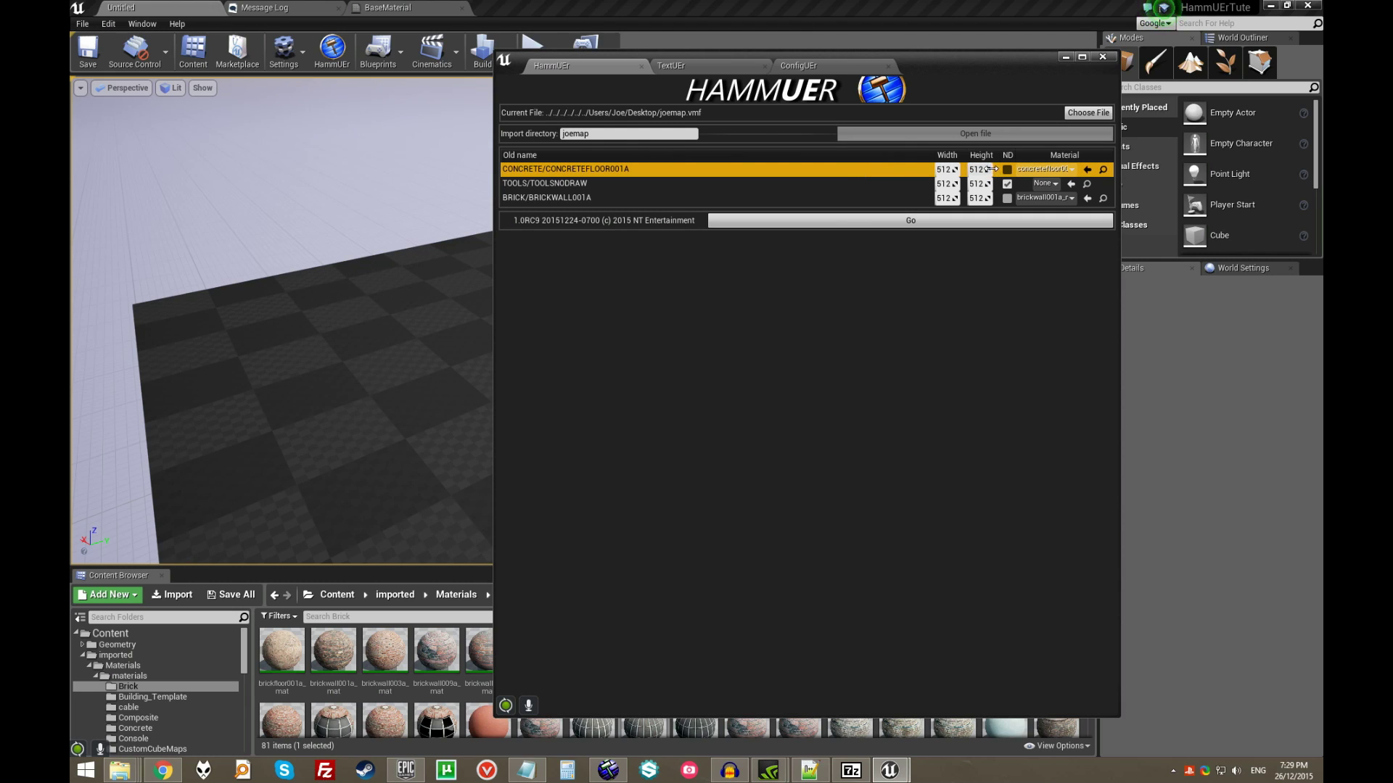
# - Import joemap.vmf with the assigned materials into the level, and delete the checkered default floor
pyautogui.click(906, 221)
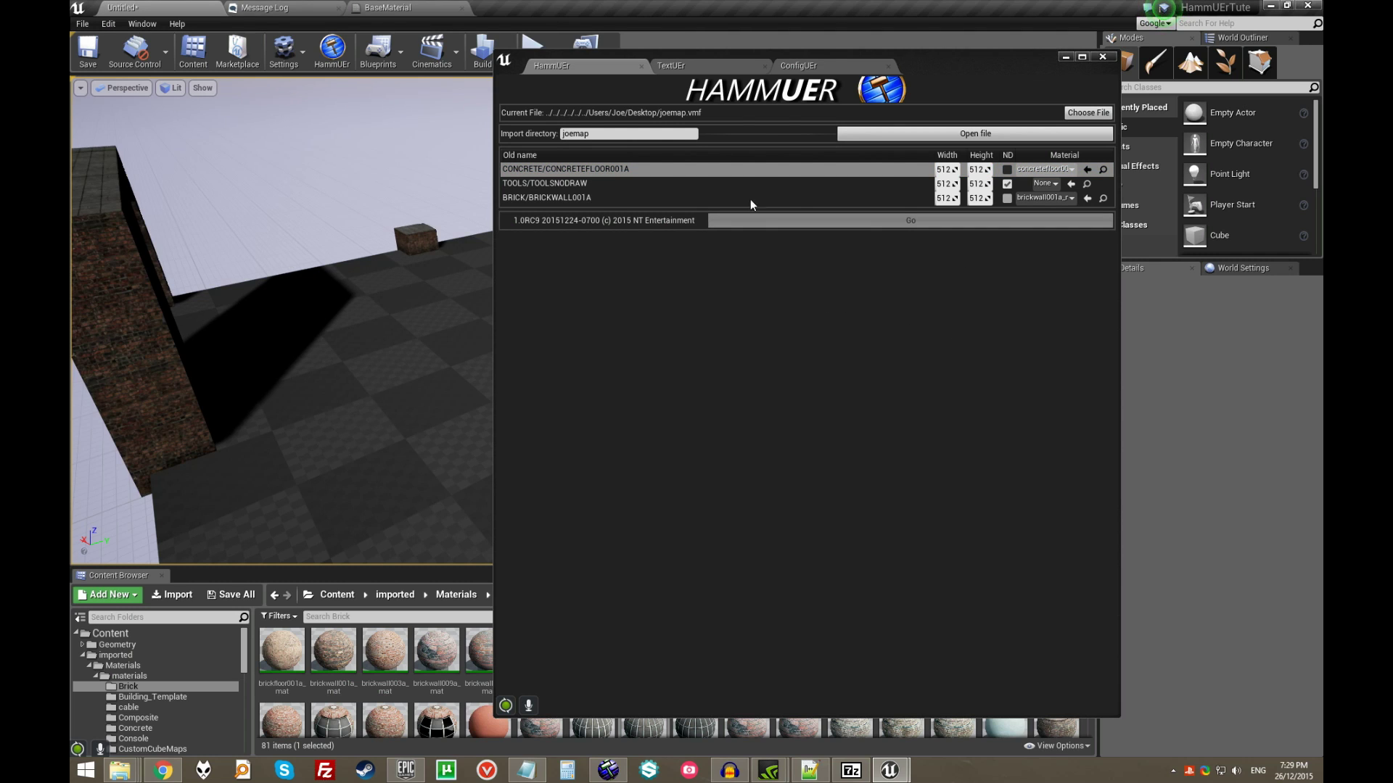
pyautogui.click(1093, 55)
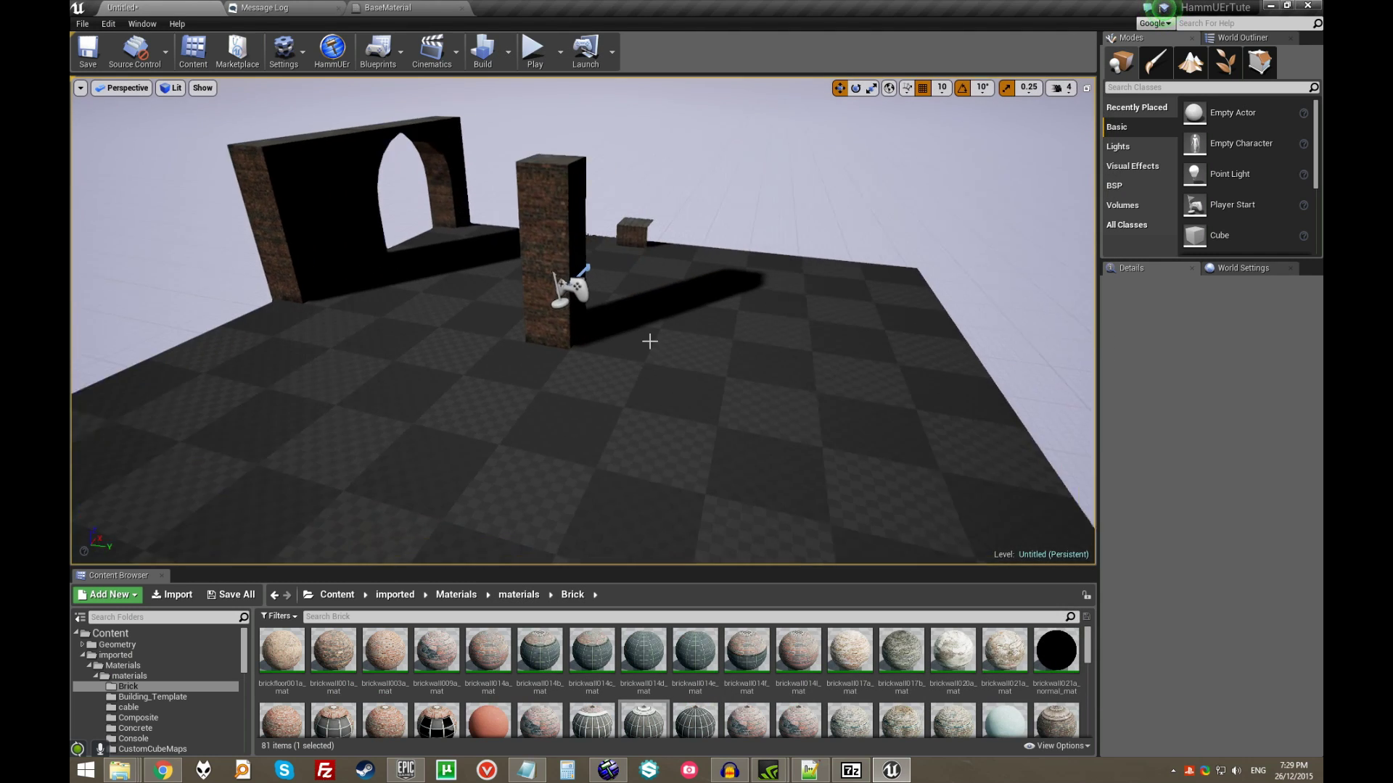
pyautogui.press('Delete')
pyautogui.moveTo(747, 377); pyautogui.dragTo(682, 341, button='right')
# - Switch the viewport to unlit shading and examine the imported brick wall and pillar meshes up close
pyautogui.hotkey('alt', '3')
pyautogui.click(676, 181)
pyautogui.click(863, 178)
pyautogui.click(914, 553)
pyautogui.click(899, 508)
pyautogui.moveTo(401, 326); pyautogui.dragTo(401, 318)
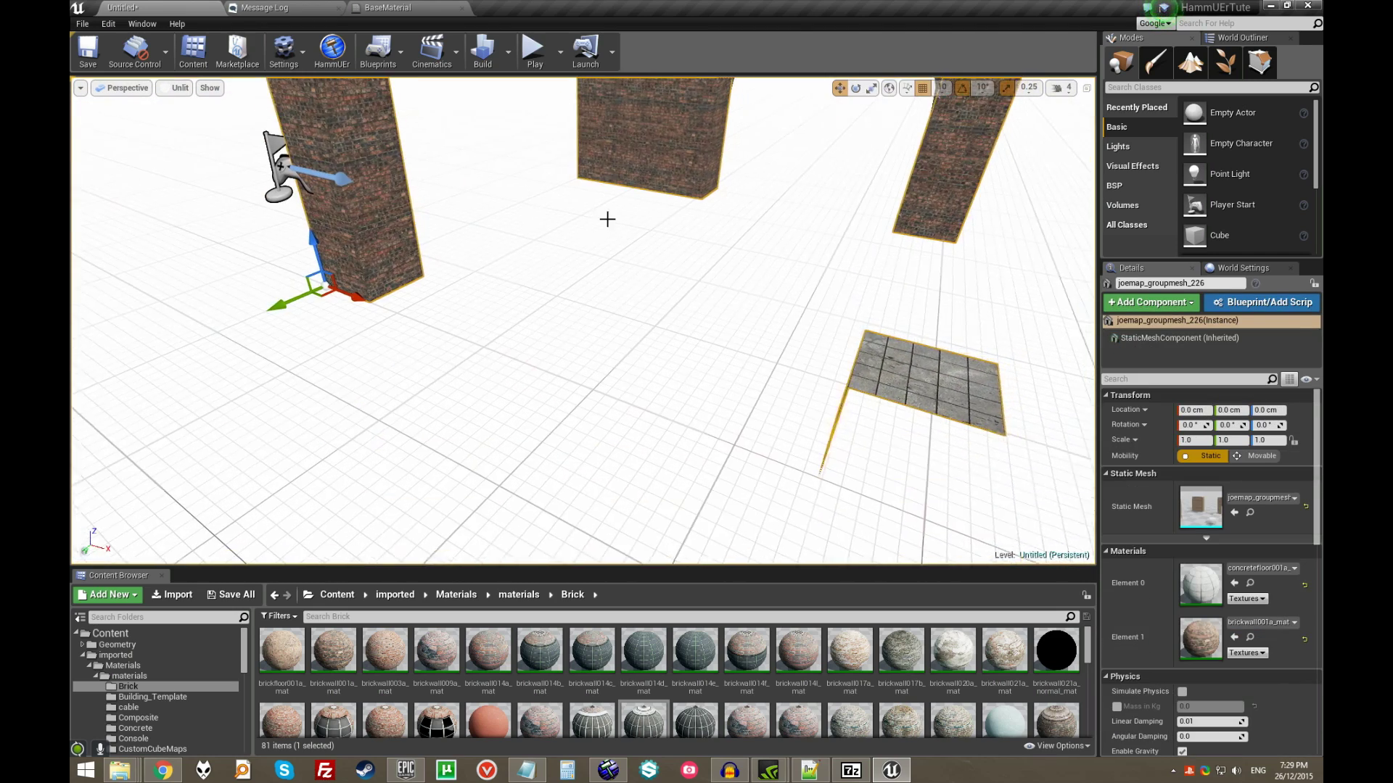
pyautogui.press('Right')
# - Switch to Hammer, leave face editing, and select the floor brush to inspect it from several sides
pyautogui.click(608, 770)
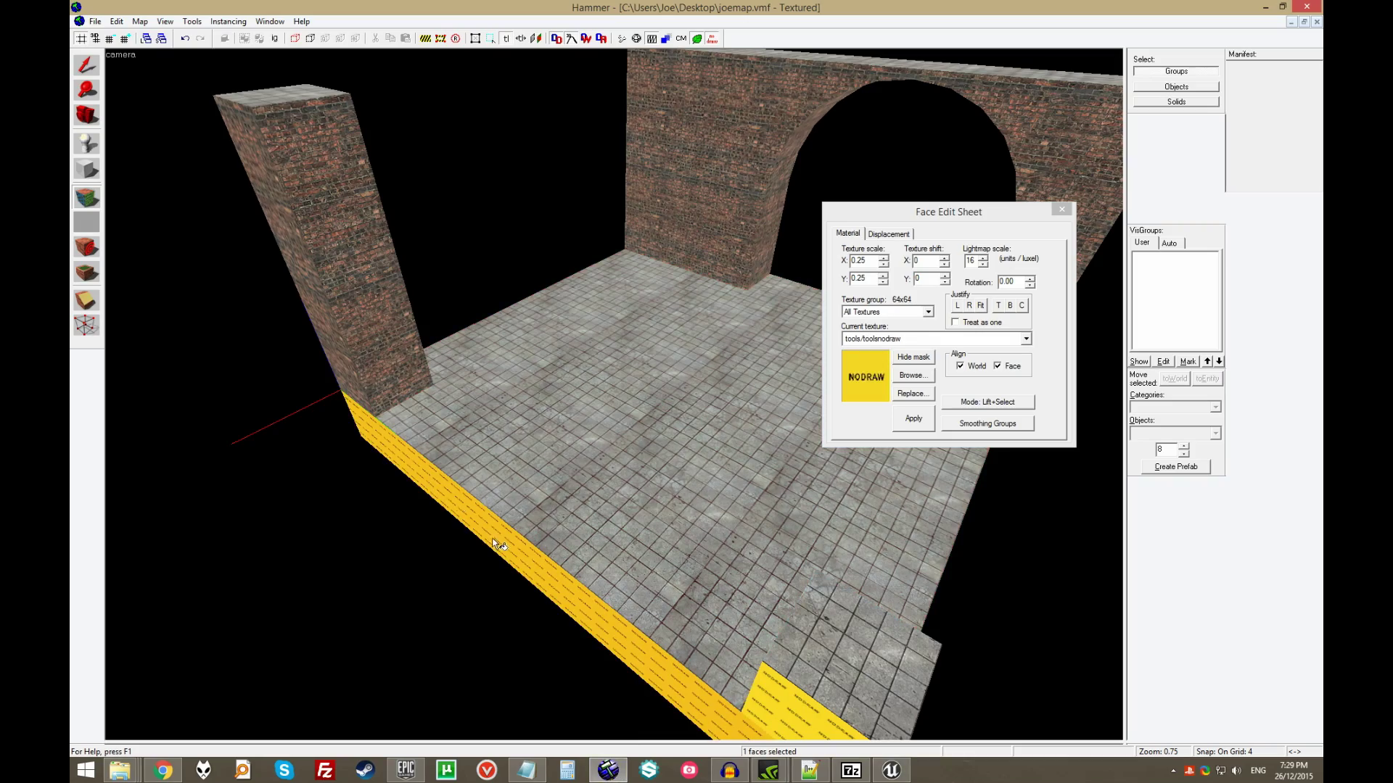
pyautogui.click(86, 71)
pyautogui.click(558, 380)
pyautogui.press('z')
pyautogui.press('a')
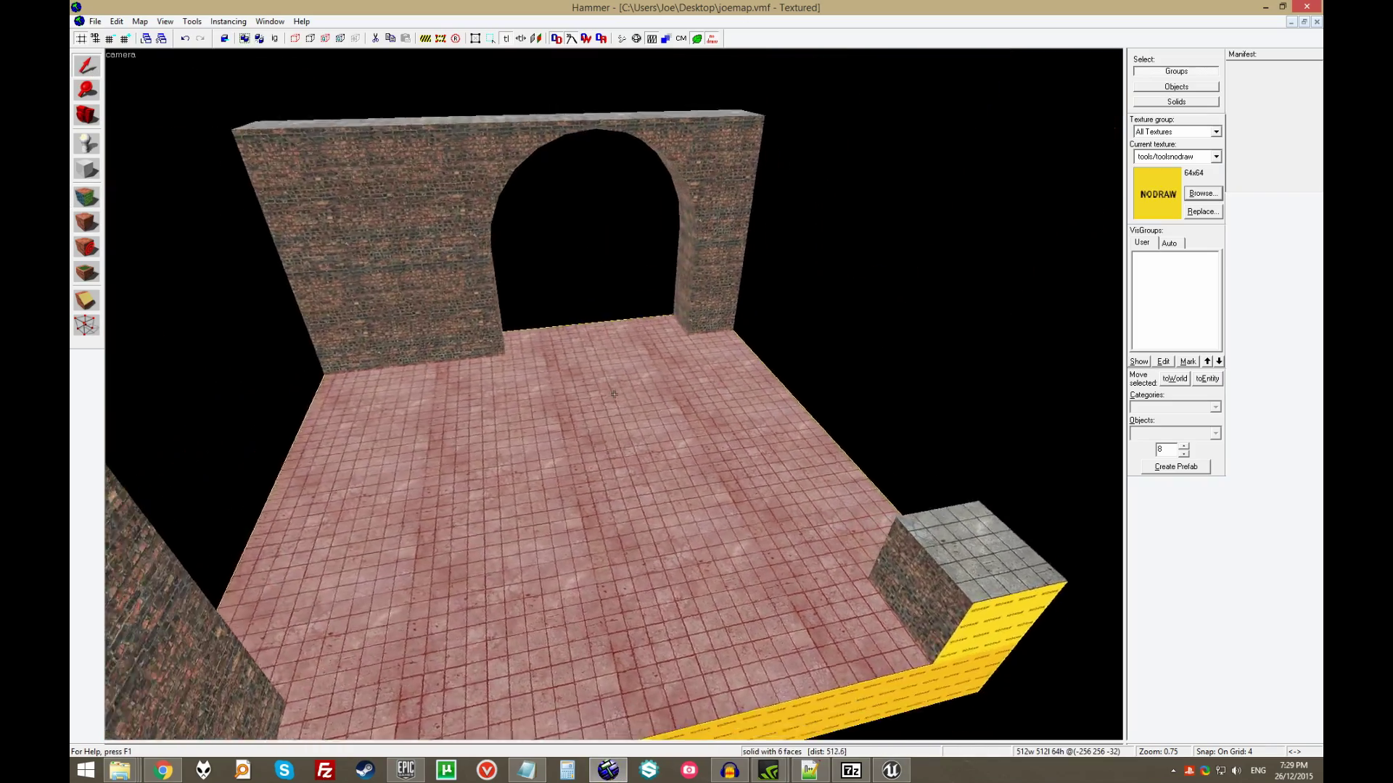
pyautogui.press('w')
pyautogui.press('d')
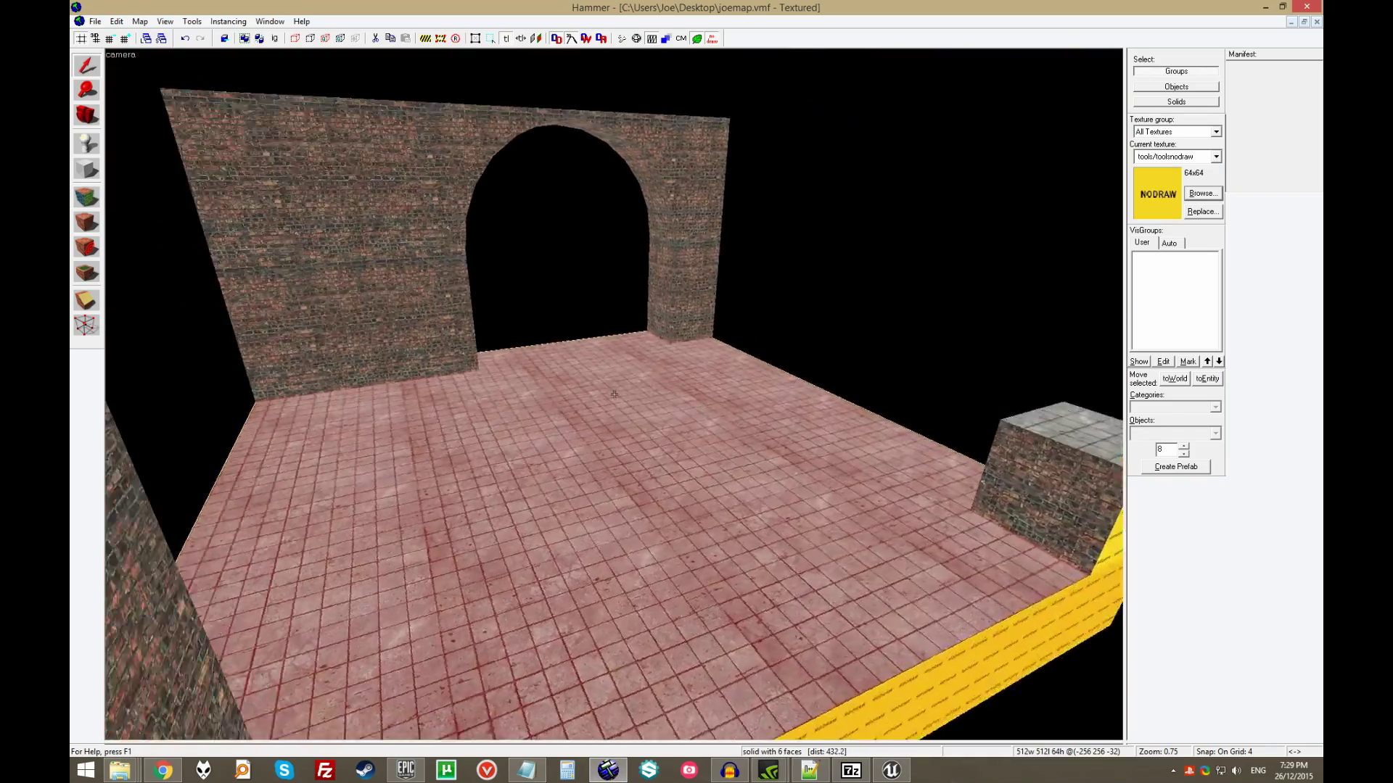
pyautogui.press('d')
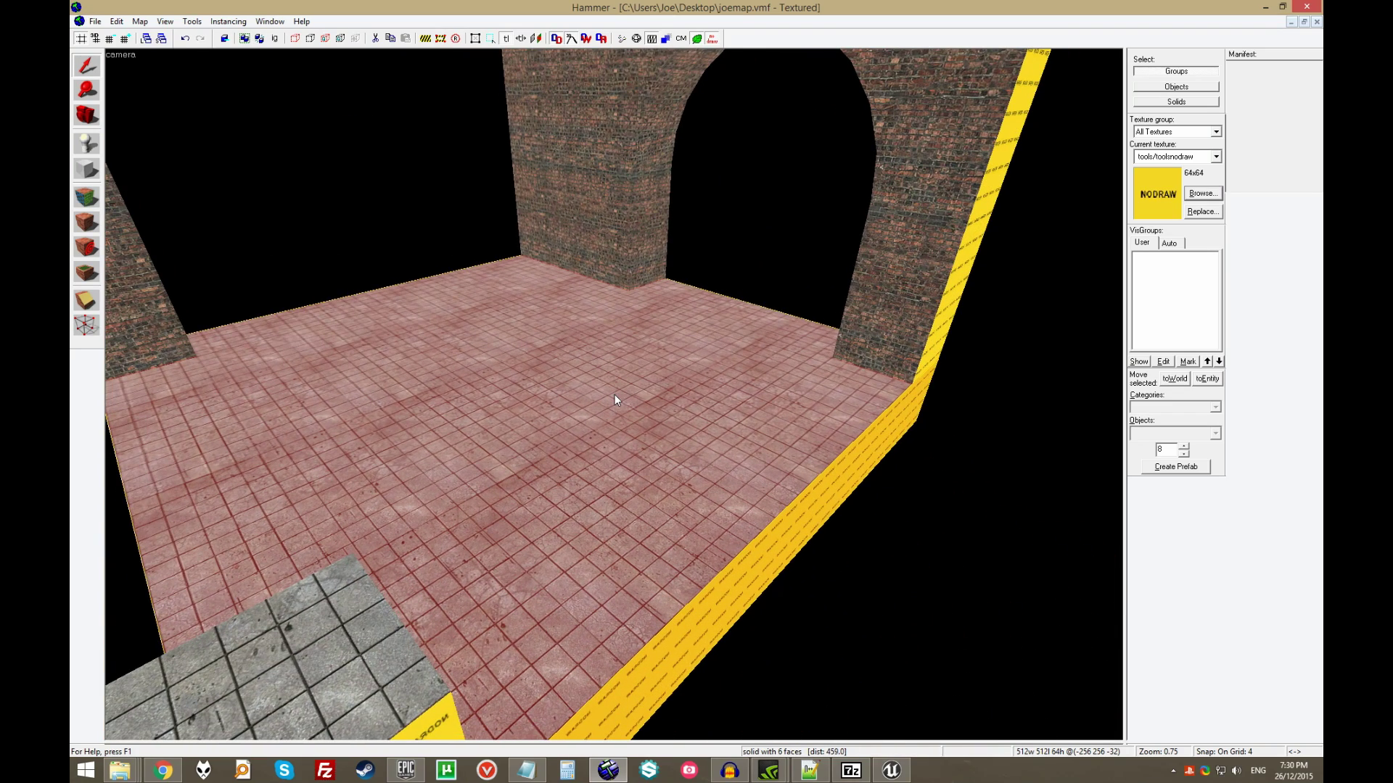
# - Return to Unreal Editor, reopen joemap.vmf from the Desktop in HammUEr and import the map again
pyautogui.click(881, 776)
pyautogui.press('s')
pyautogui.moveTo(457, 157); pyautogui.dragTo(457, 98, button='right')
pyautogui.click(331, 52)
pyautogui.click(976, 133)
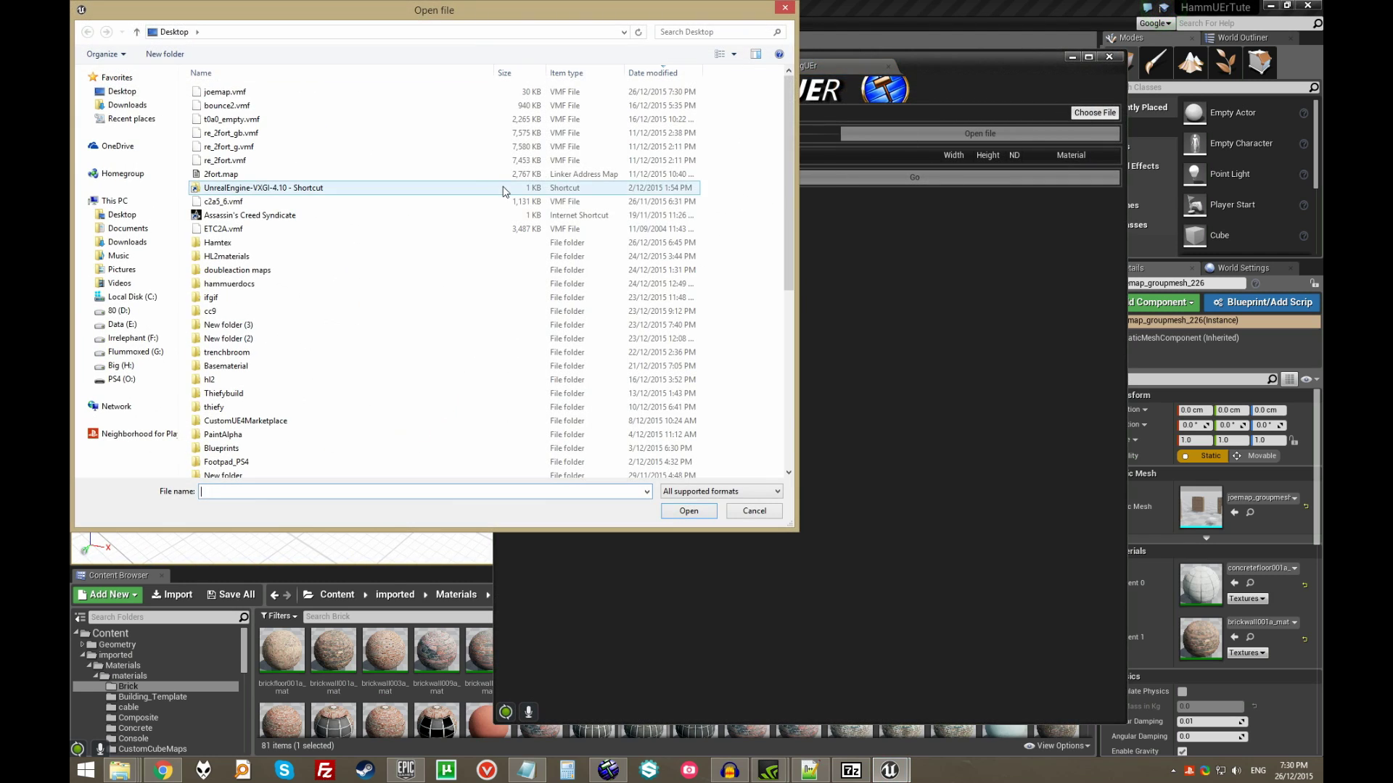
pyautogui.doubleClick(318, 93)
pyautogui.click(878, 181)
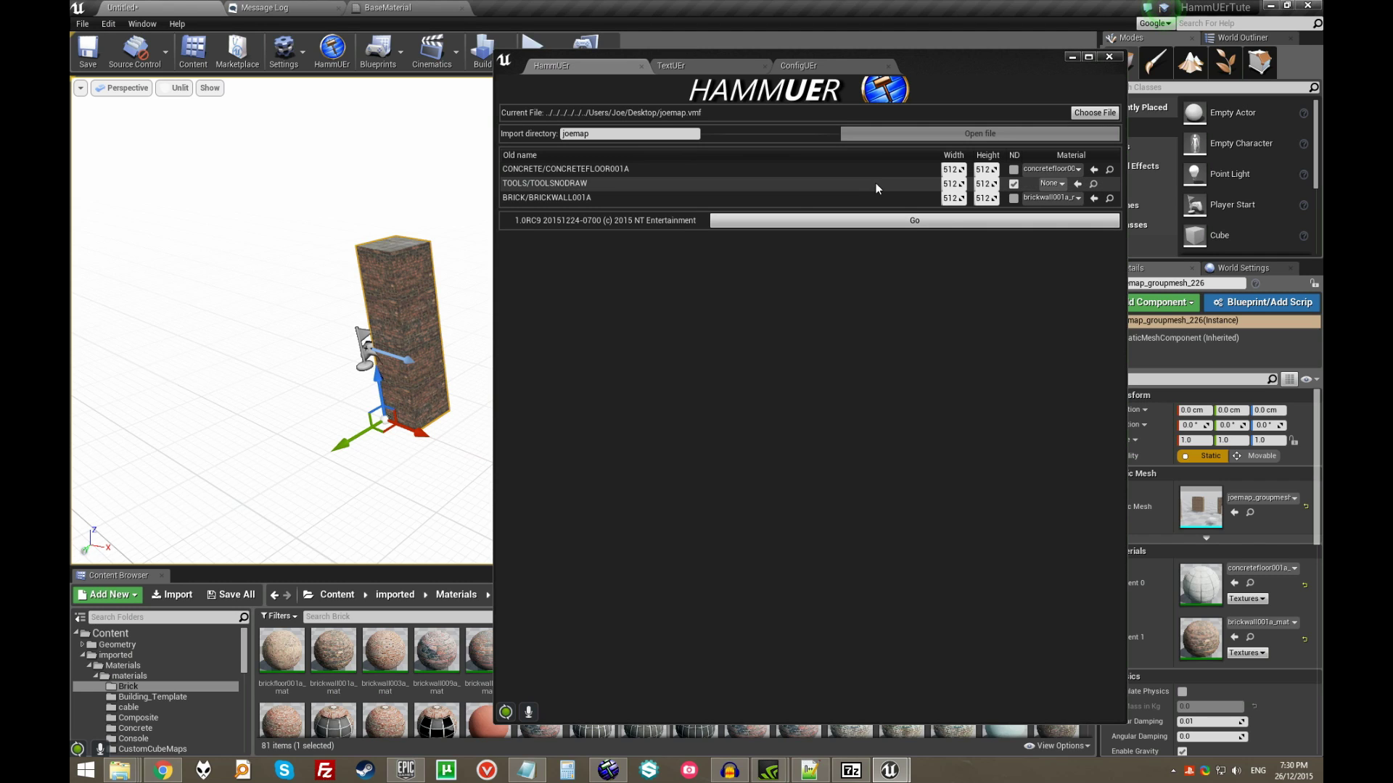
pyautogui.click(898, 222)
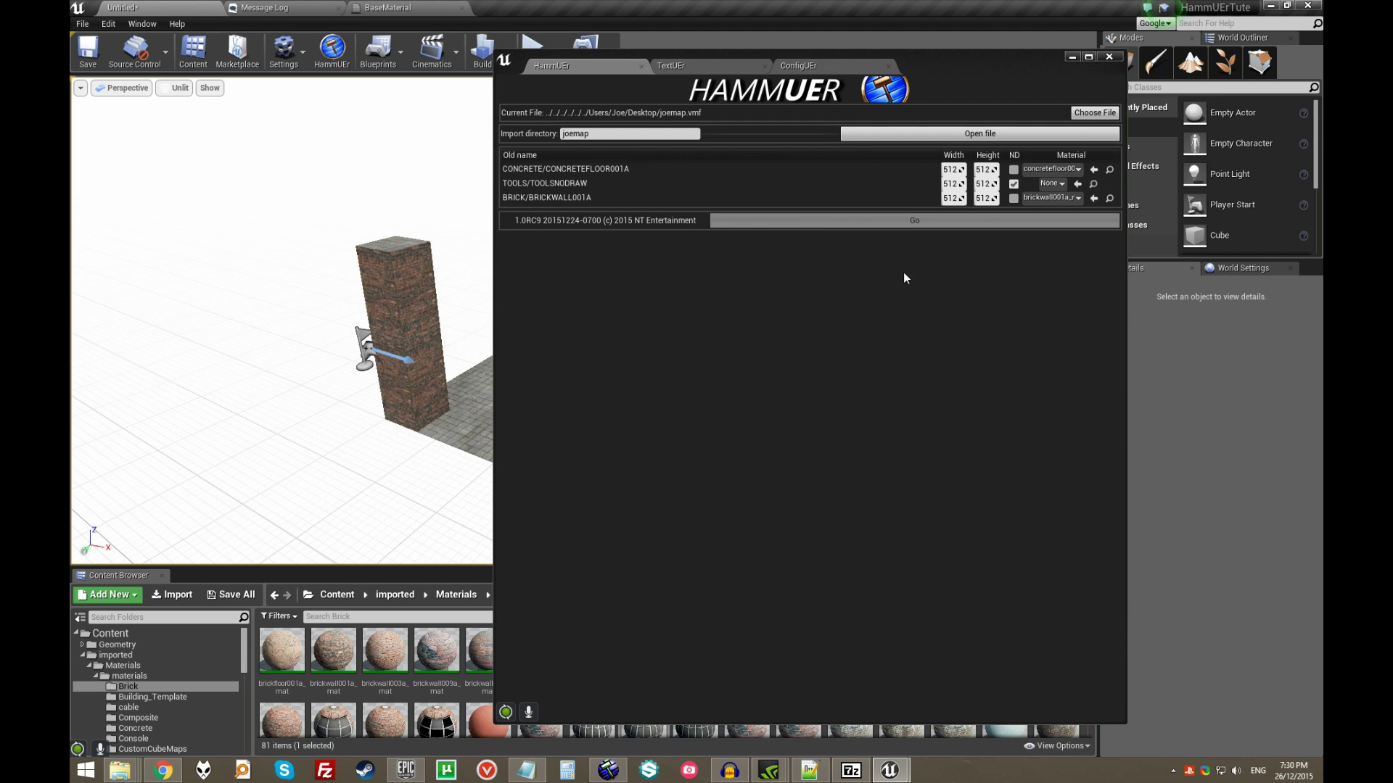
pyautogui.click(1108, 57)
# - Select the reimported concrete floor mesh and set the viewport back to lit shading
pyautogui.click(544, 373)
pyautogui.moveTo(551, 340); pyautogui.dragTo(551, 384, button='right')
pyautogui.click(759, 302)
pyautogui.moveTo(759, 302); pyautogui.dragTo(754, 334, button='right')
pyautogui.click(661, 377)
pyautogui.hotkey('alt', '4')
# - Search the placeable actors for "sky" and place a Sky Light on the concrete floor in front of the archway
pyautogui.write('sky')
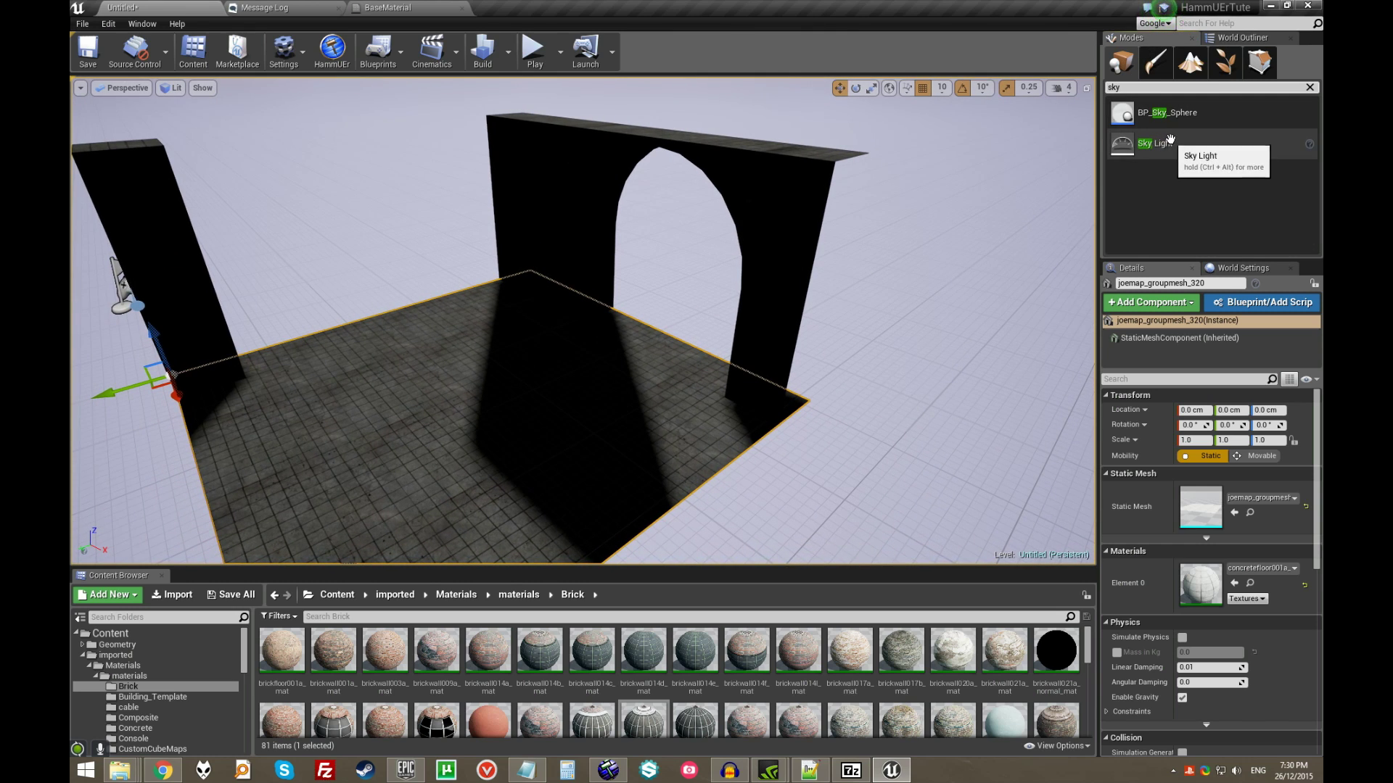
pyautogui.moveTo(1170, 140); pyautogui.dragTo(547, 367)
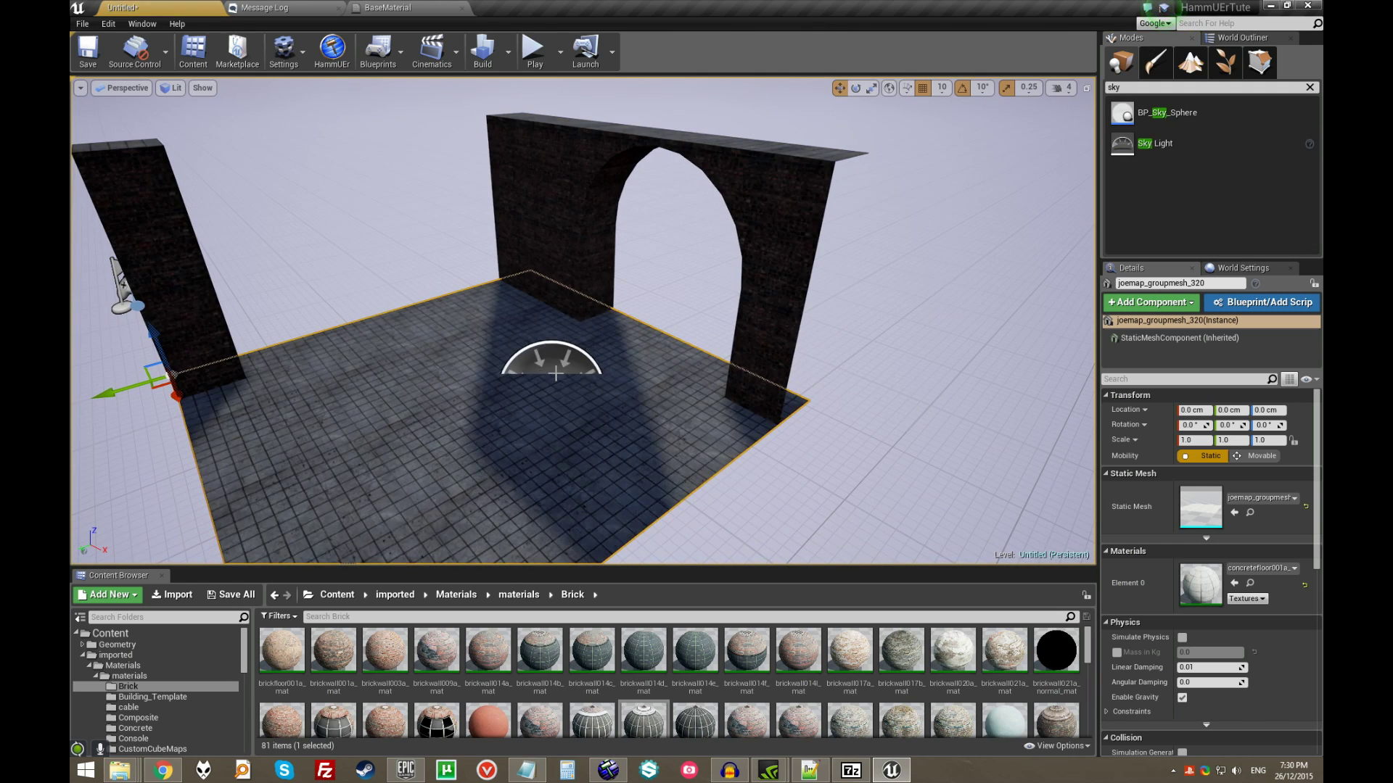
pyautogui.scroll(10, 586, 375)
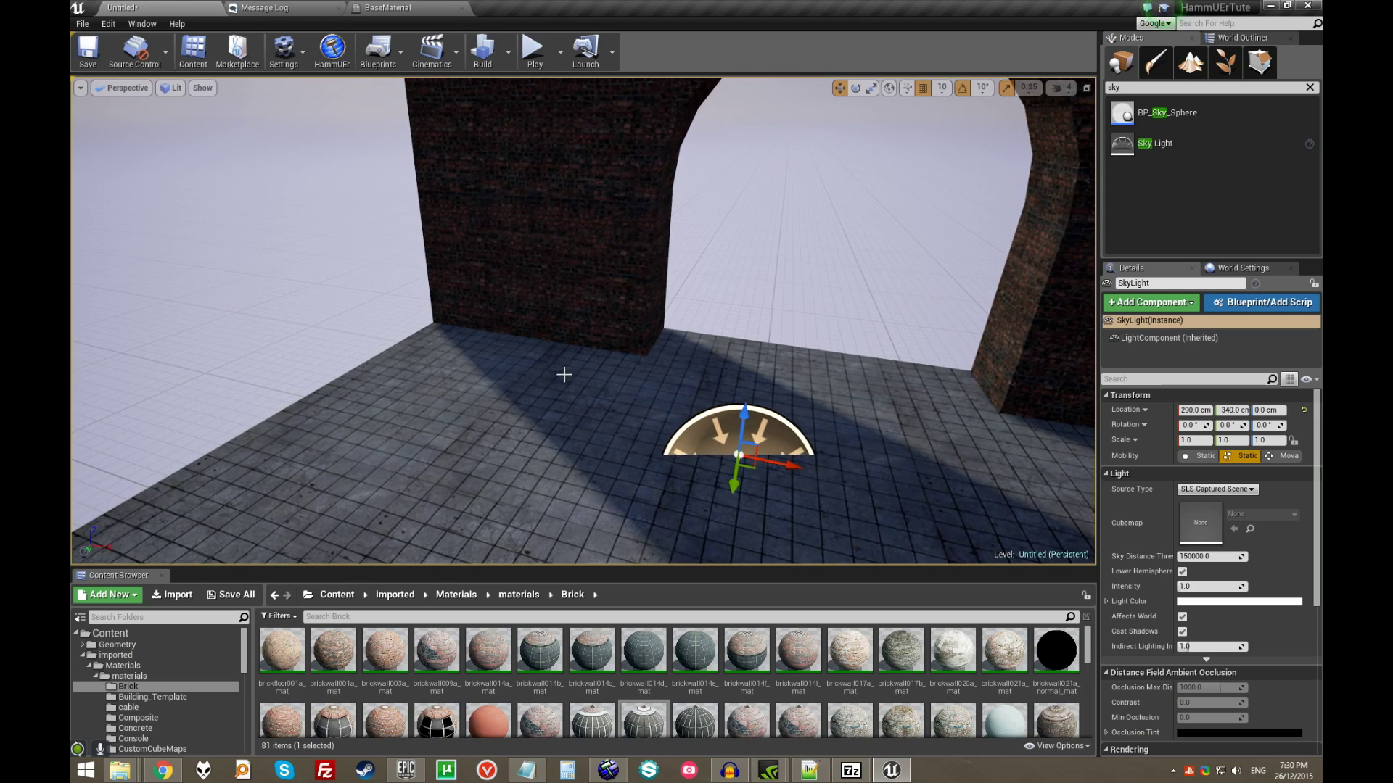
# - Add a point light near the brick arch wall, at about 130, -410, 200 cm
pyautogui.click(552, 371)
pyautogui.scroll(-15, 562, 239)
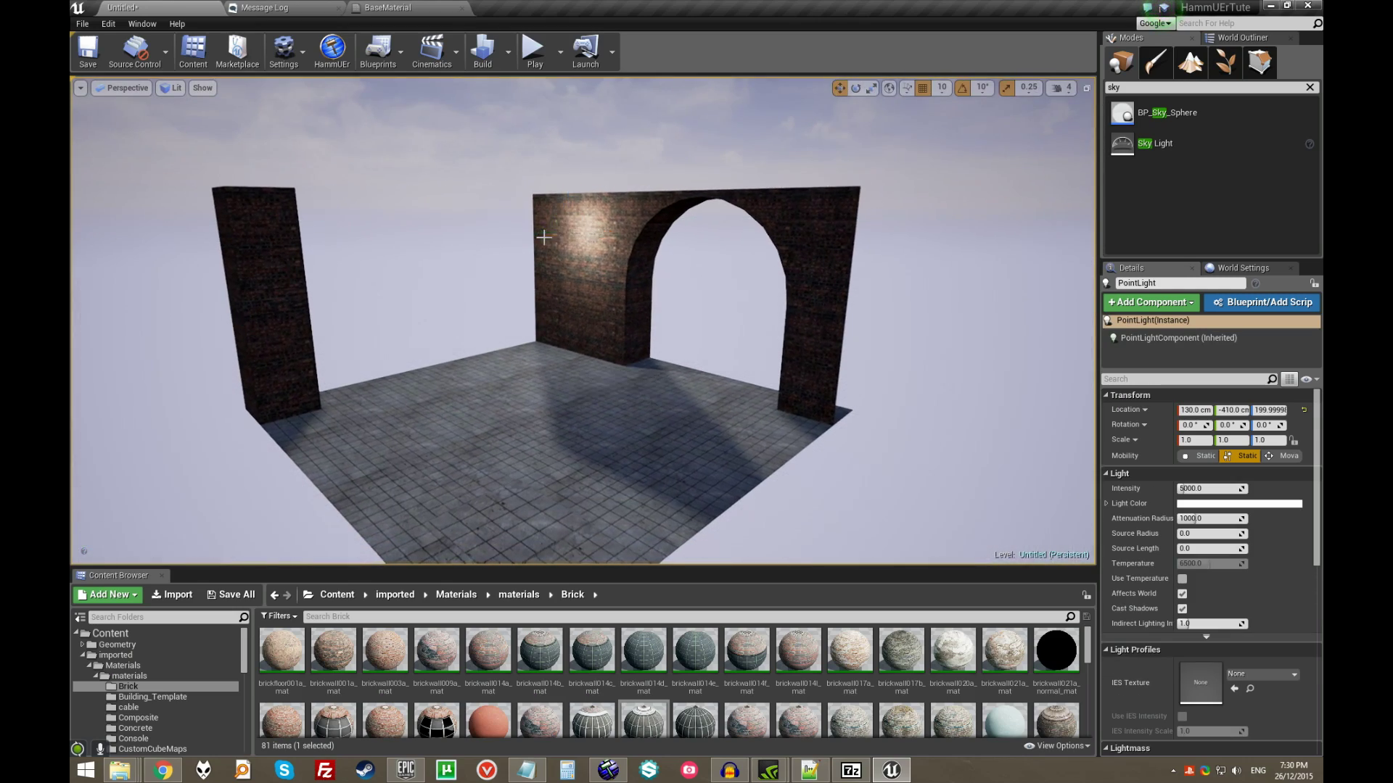
pyautogui.moveTo(582, 320); pyautogui.dragTo(612, 279, button='right')
# - Cancel saving the level under a new name, and start building the level
pyautogui.hotkey('ctrl', 'shift', 's')
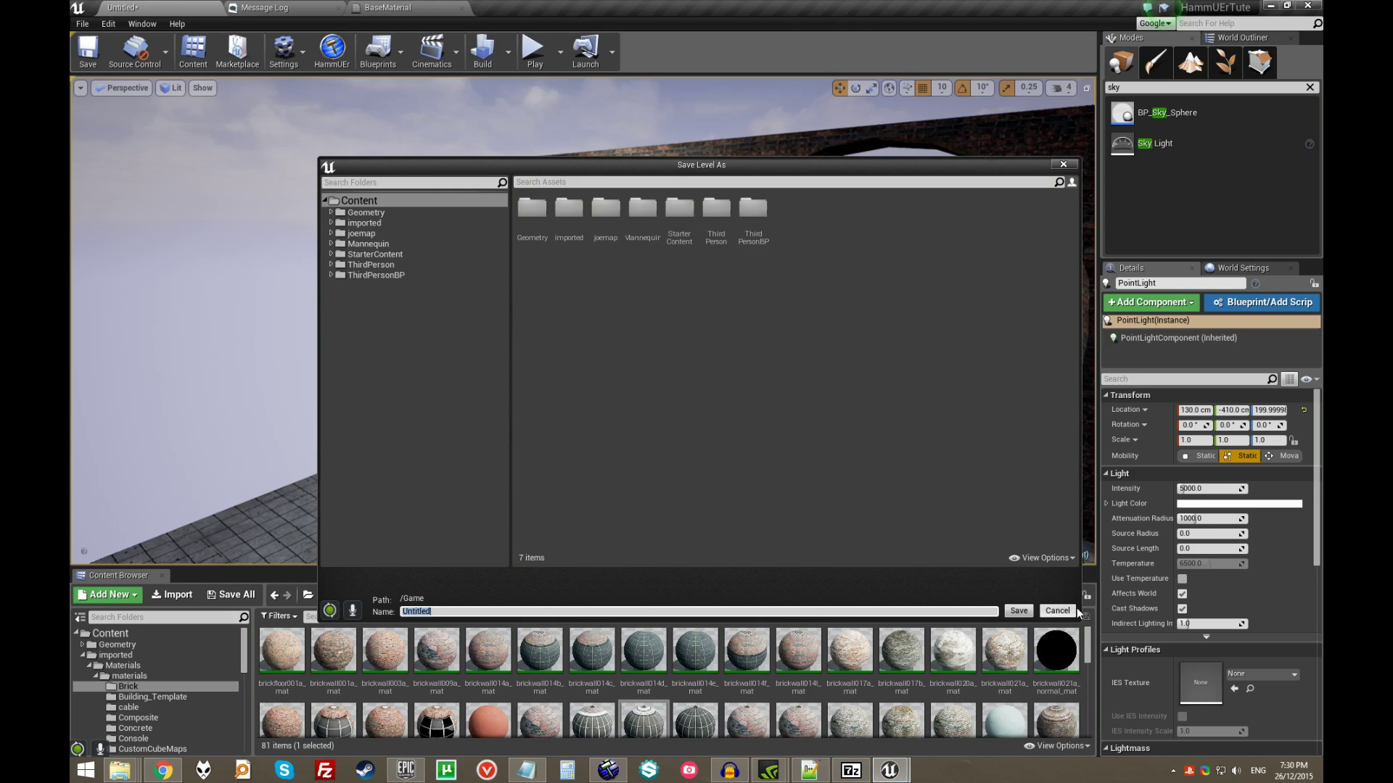
pyautogui.click(1063, 611)
pyautogui.moveTo(911, 485); pyautogui.dragTo(871, 478, button='right')
pyautogui.click(483, 66)
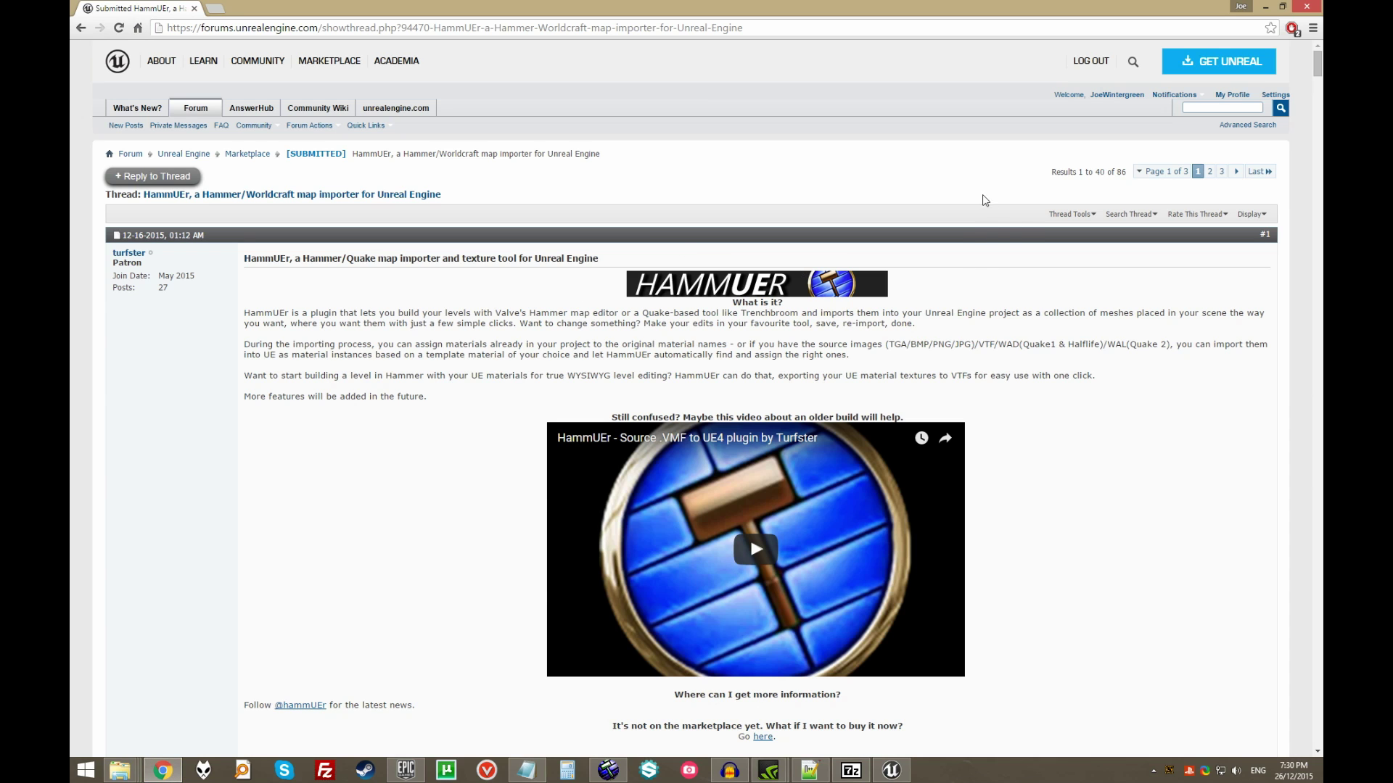
# - Switch to the web browser and look through the plugin description in the HammUEr forum thread
pyautogui.scroll(-10, 985, 200)
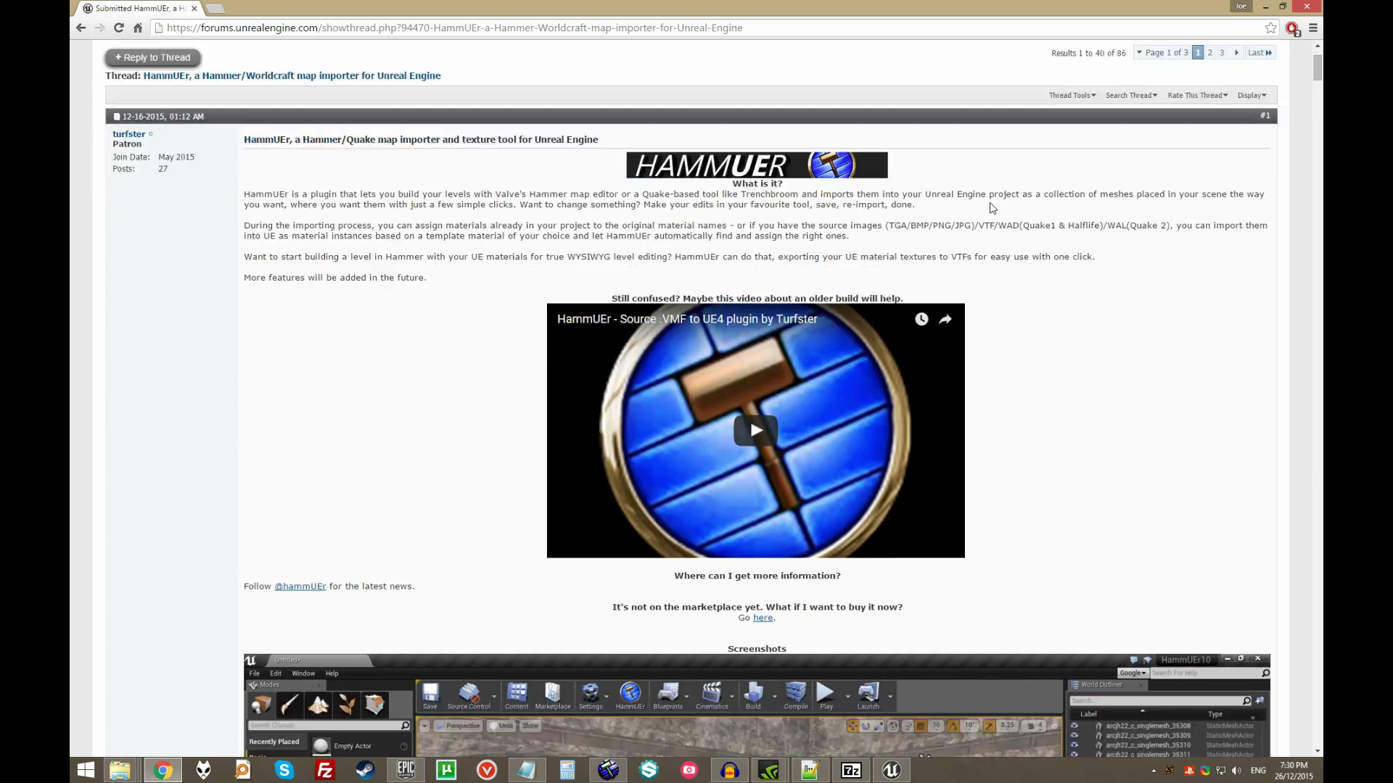